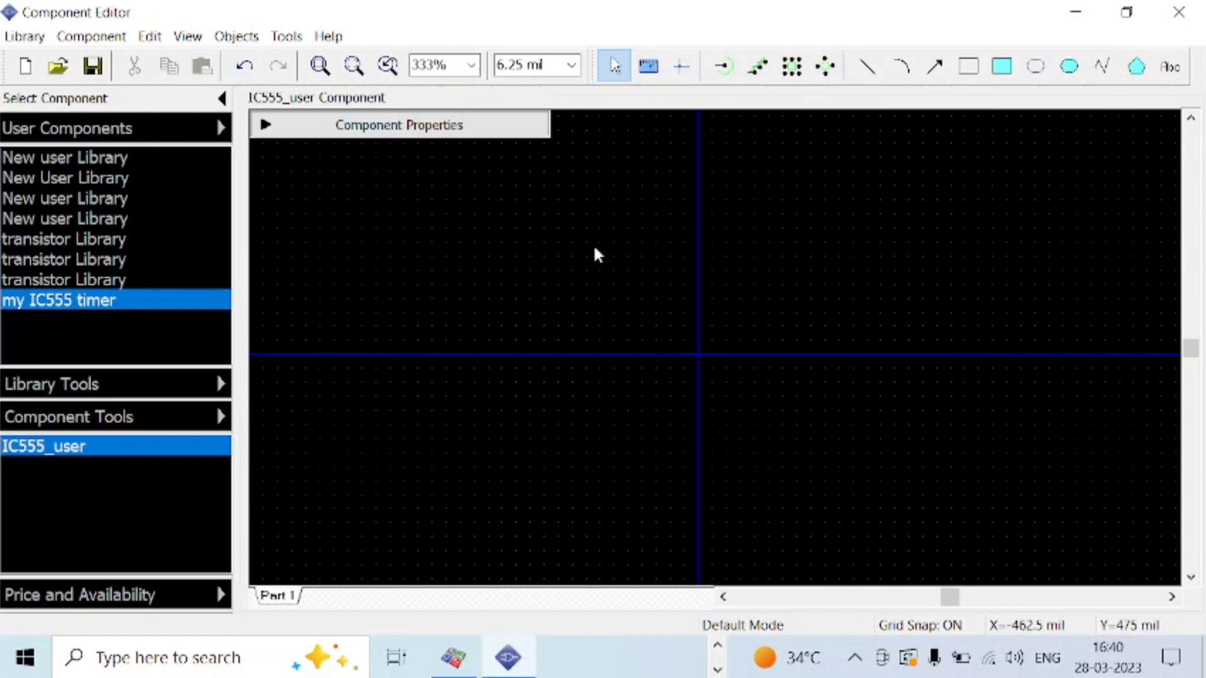
Start a new library from Library Tools, agreeing to save the current library's changes.
click(160, 395)
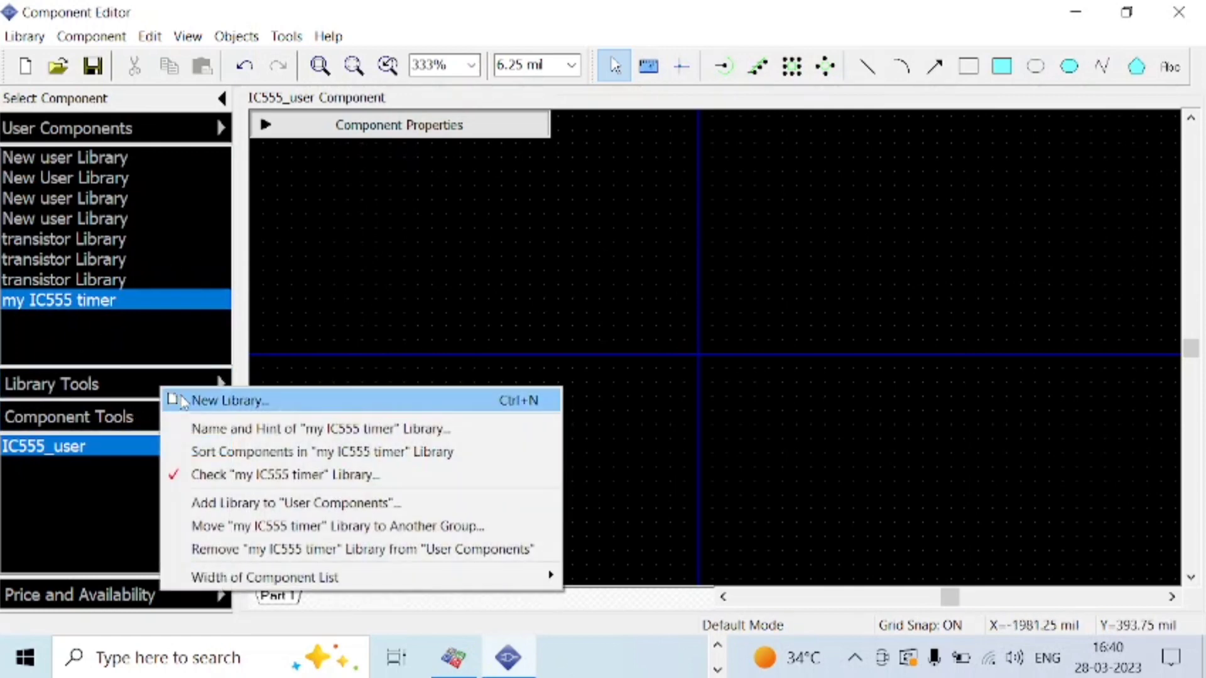
click(263, 403)
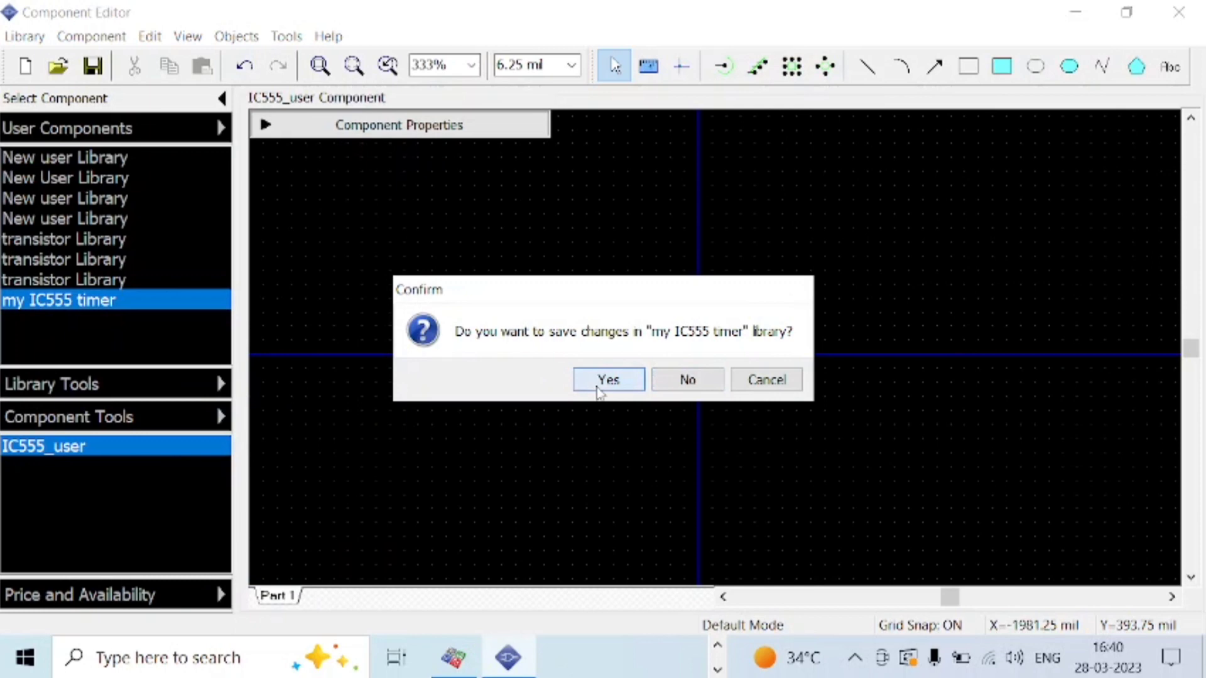
click(603, 387)
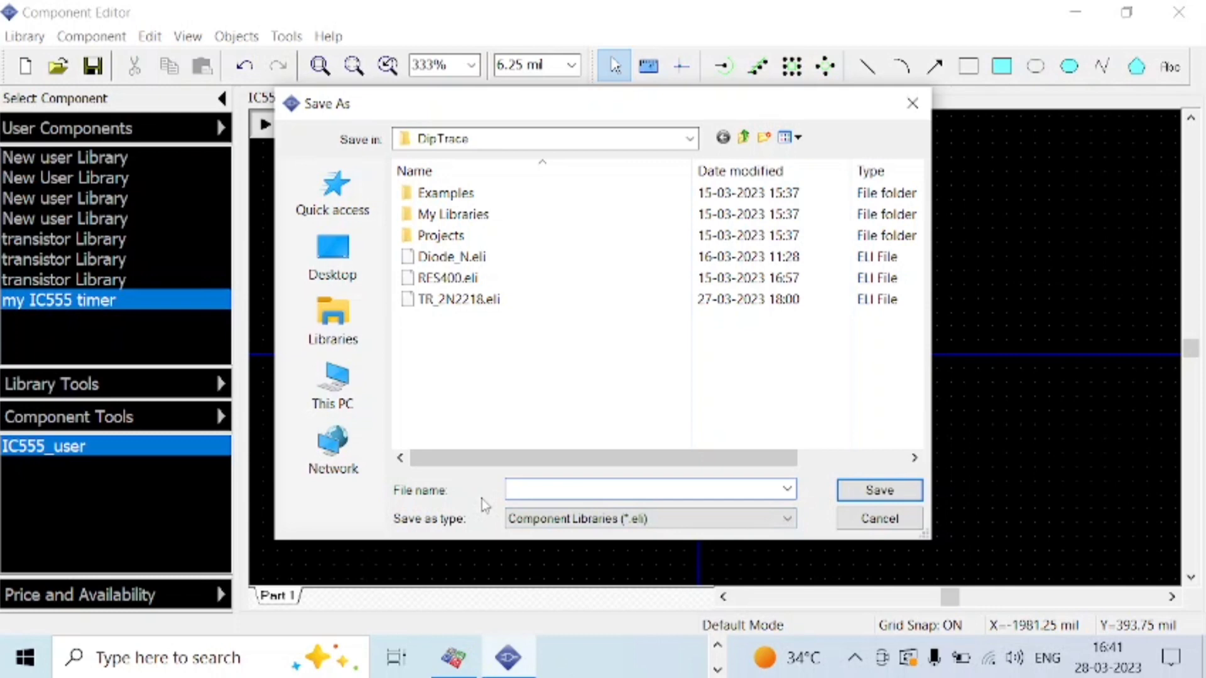
text(IC)
text(555)
Save the old library as IC555.eli, then name the new library IC555_TIMER with hint IC555 TIMER LIB.
click(886, 492)
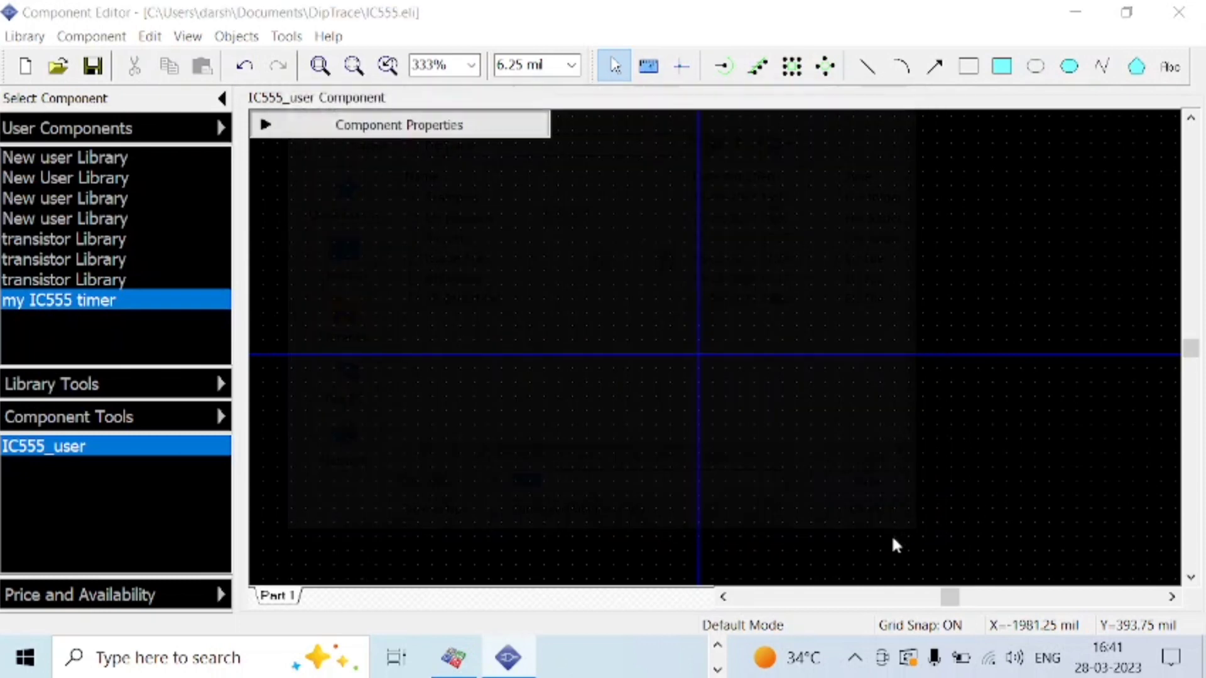
double_click(666, 270)
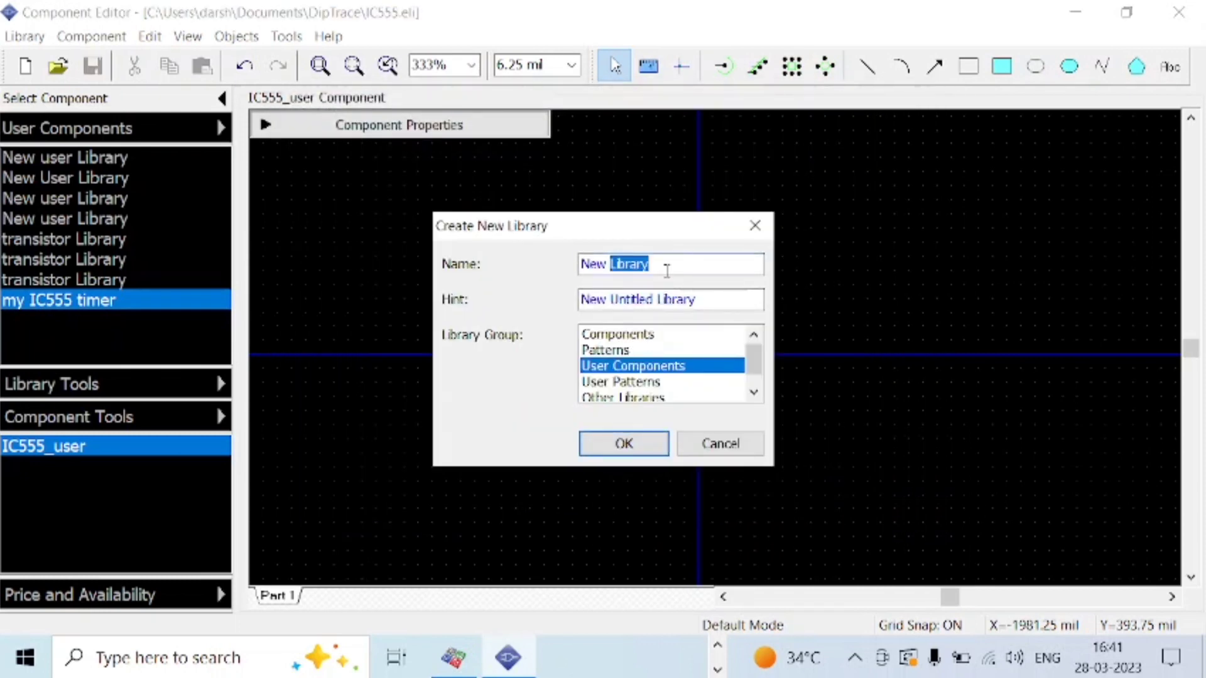
key(BackSpace)
key(BackSpace)
key(BackSpace)
key(BackSpace)
key(BackSpace)
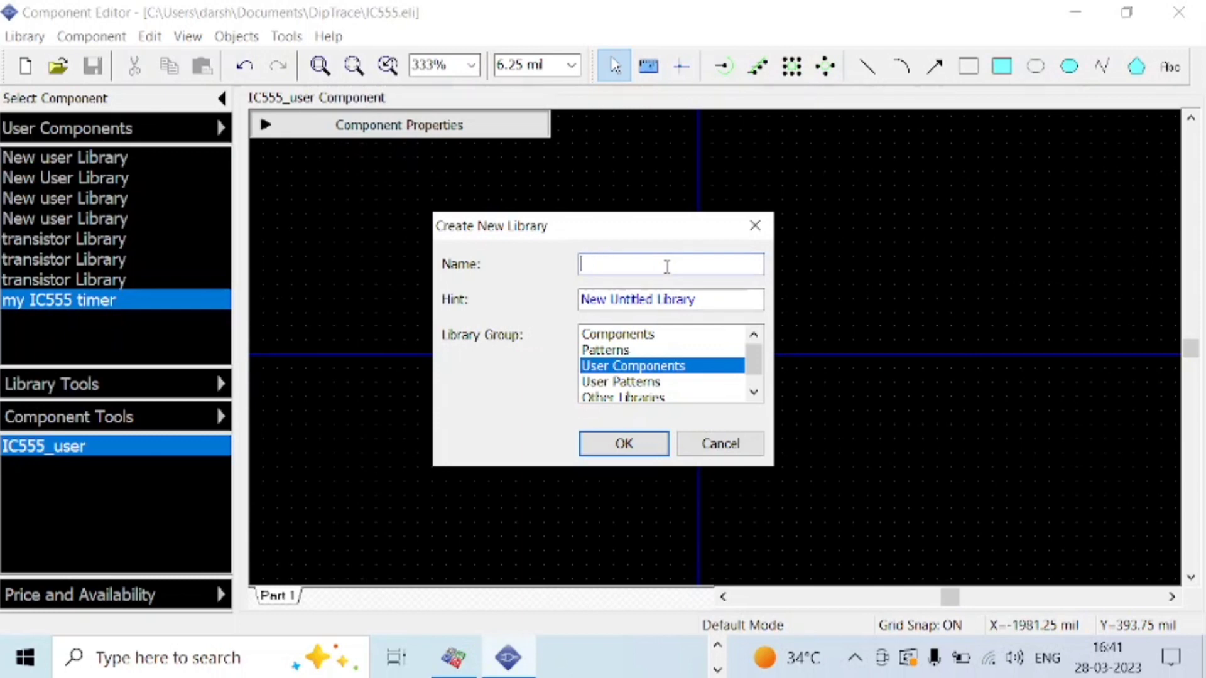
text(ic)
text(55)
key(BackSpace)
key(BackSpace)
key(BackSpace)
key(BackSpace)
text(ic)
key(BackSpace)
key(BackSpace)
text(C)
text(555_TI)
text(MER)
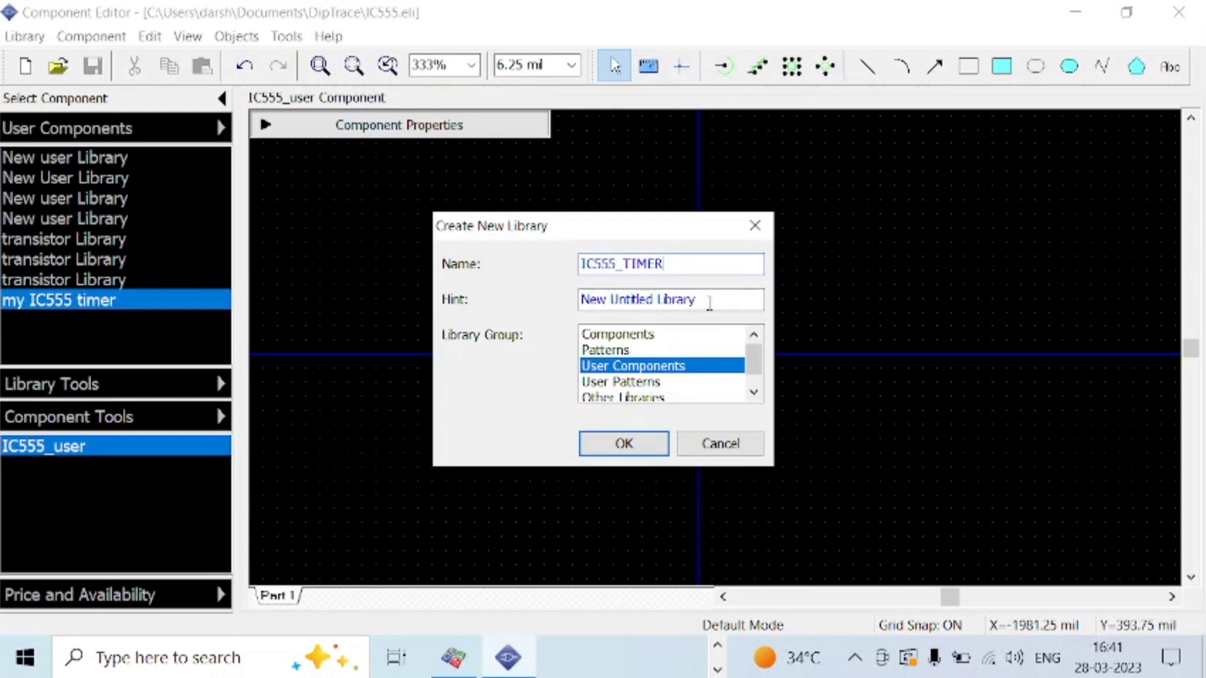
drag(697, 298, 571, 297)
text(IC)
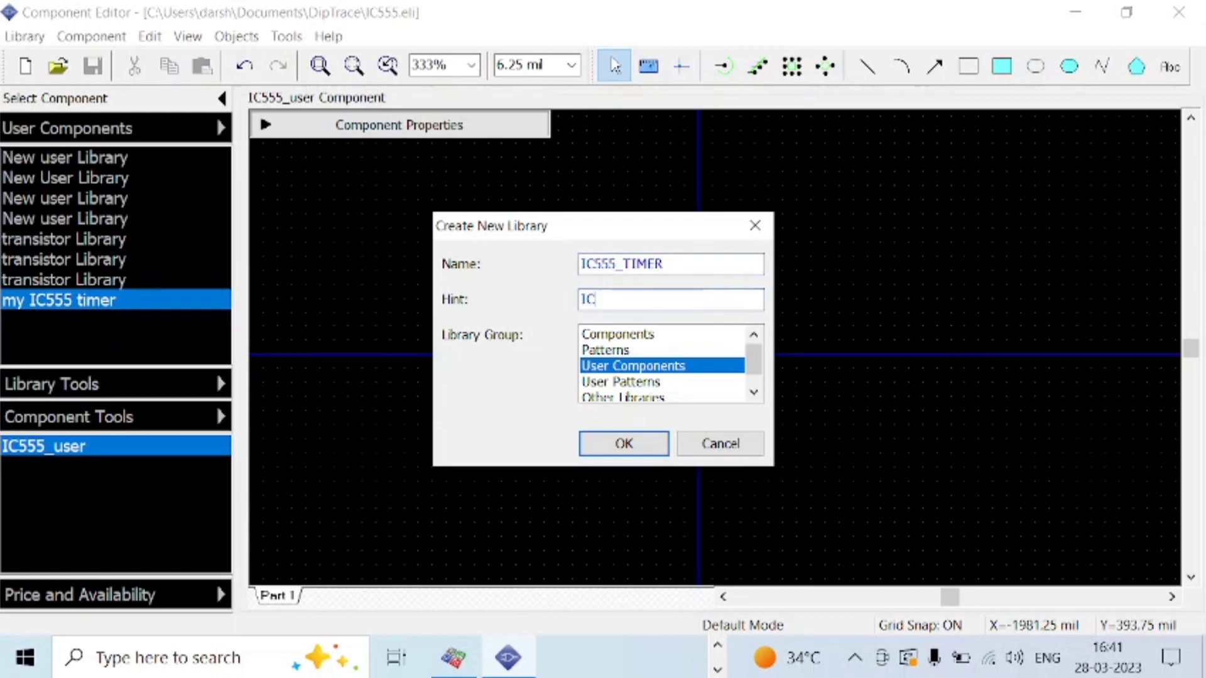
text(555)
text( TIMER)
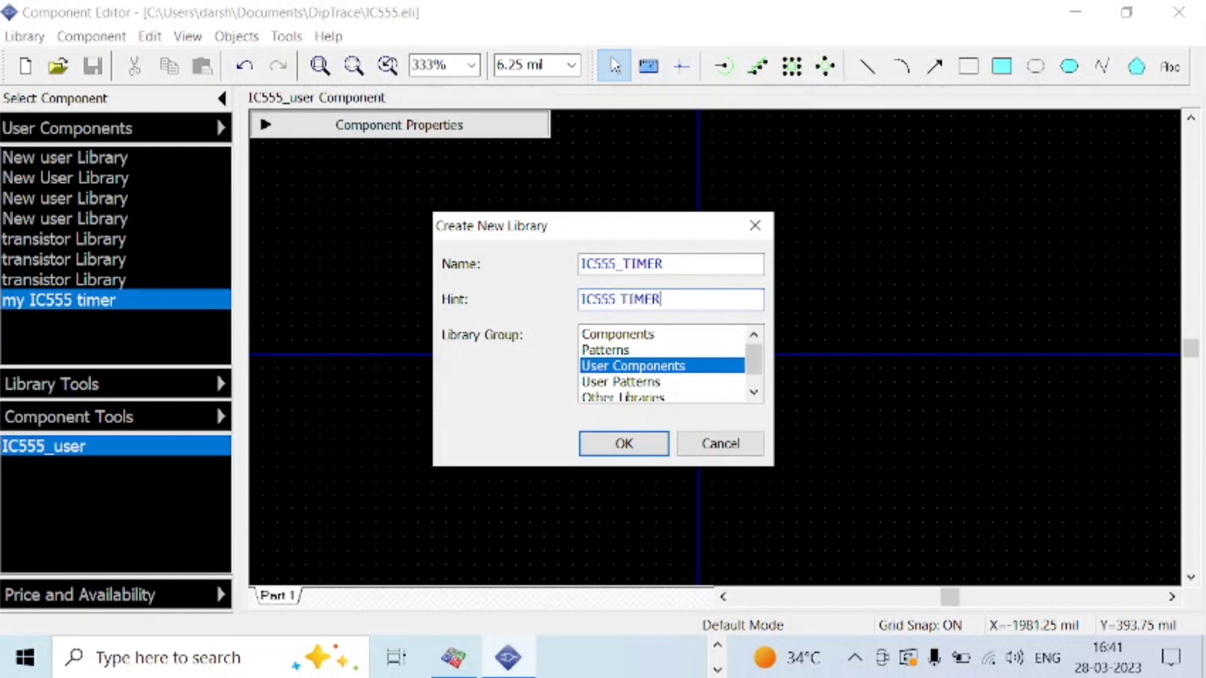
text( LIB)
Confirm the IC555_TIMER library, then name its component IC555_TIMER with RefDes T.
click(644, 450)
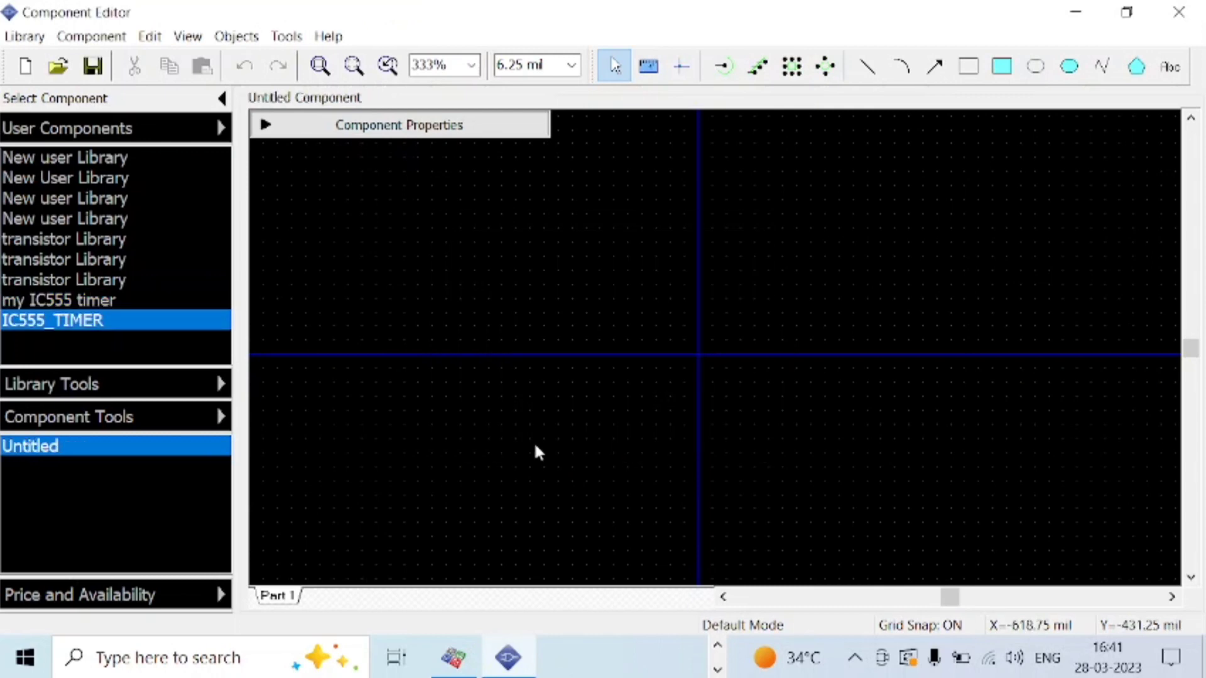
click(265, 123)
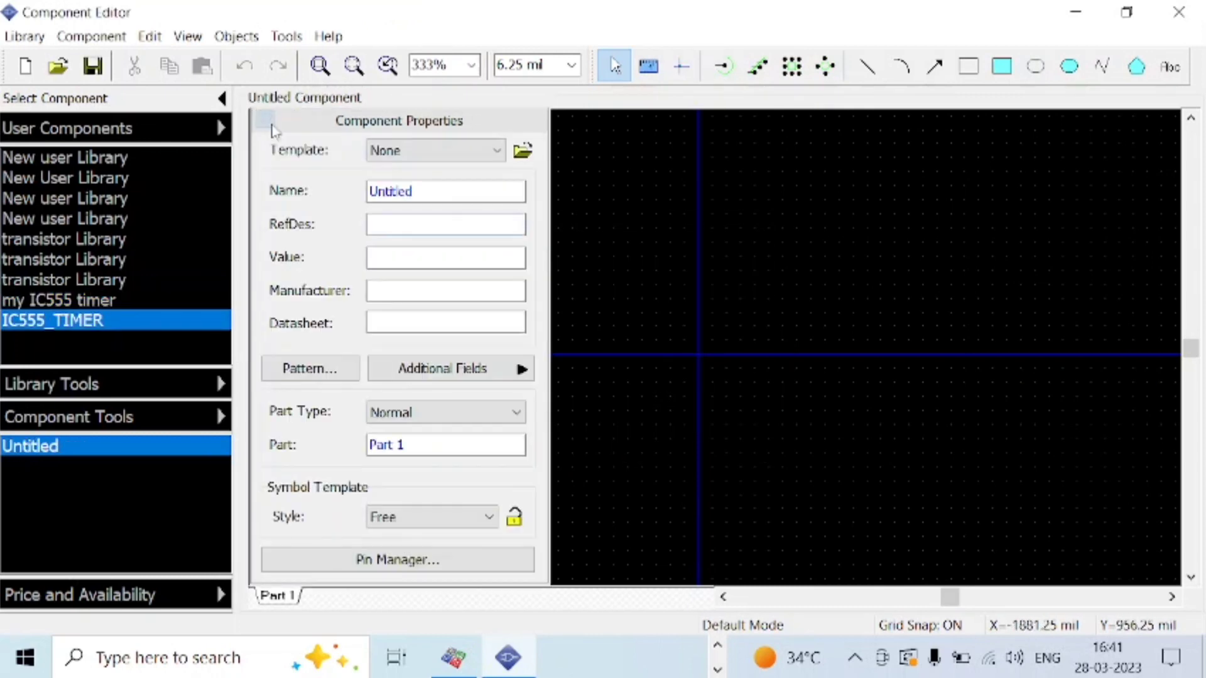
double_click(443, 192)
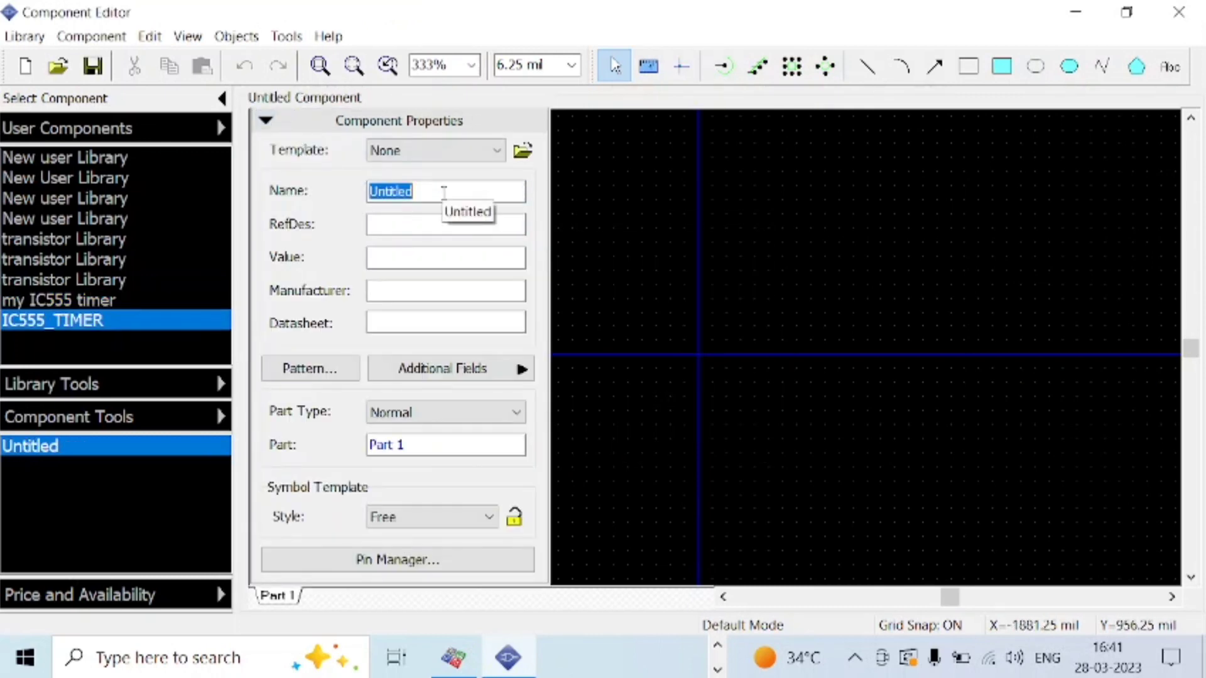
text(IC55)
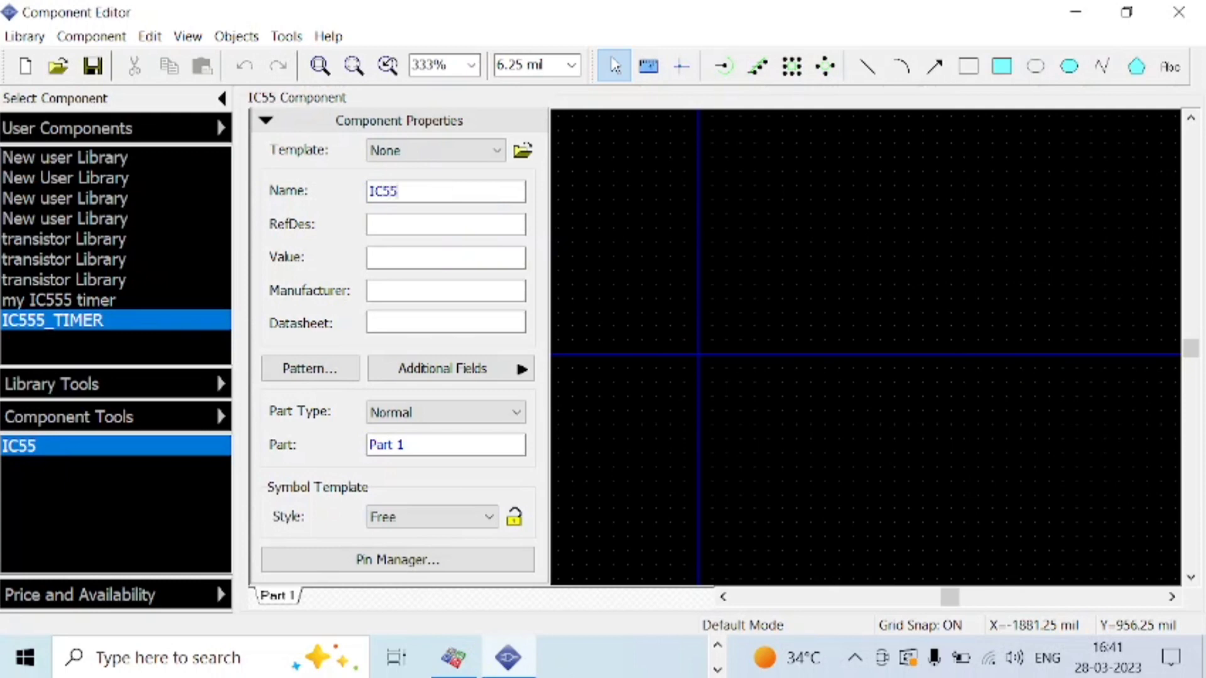
text(5_T)
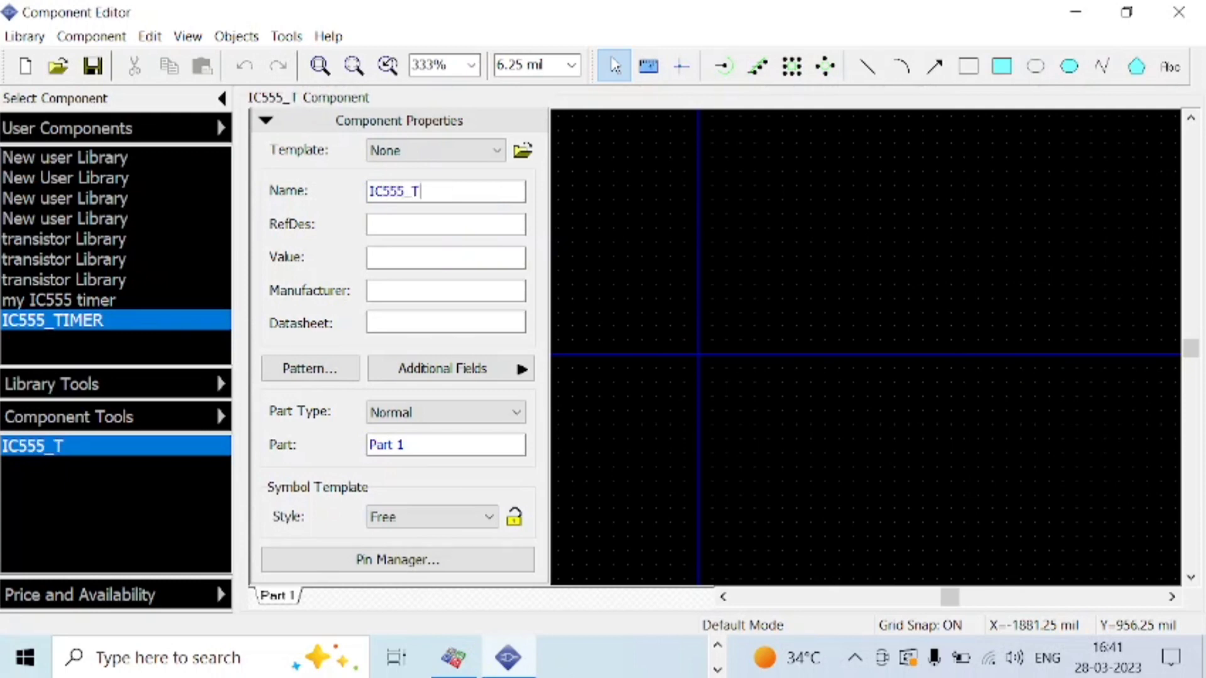
text(IMER)
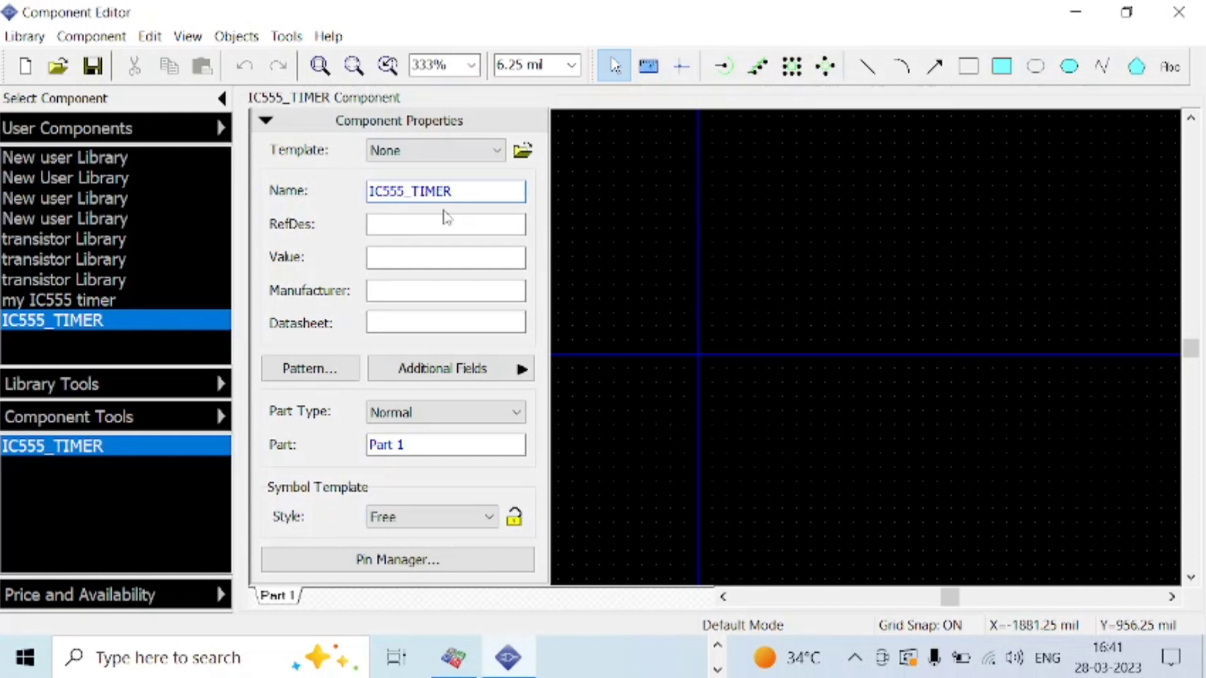
click(444, 225)
text(T)
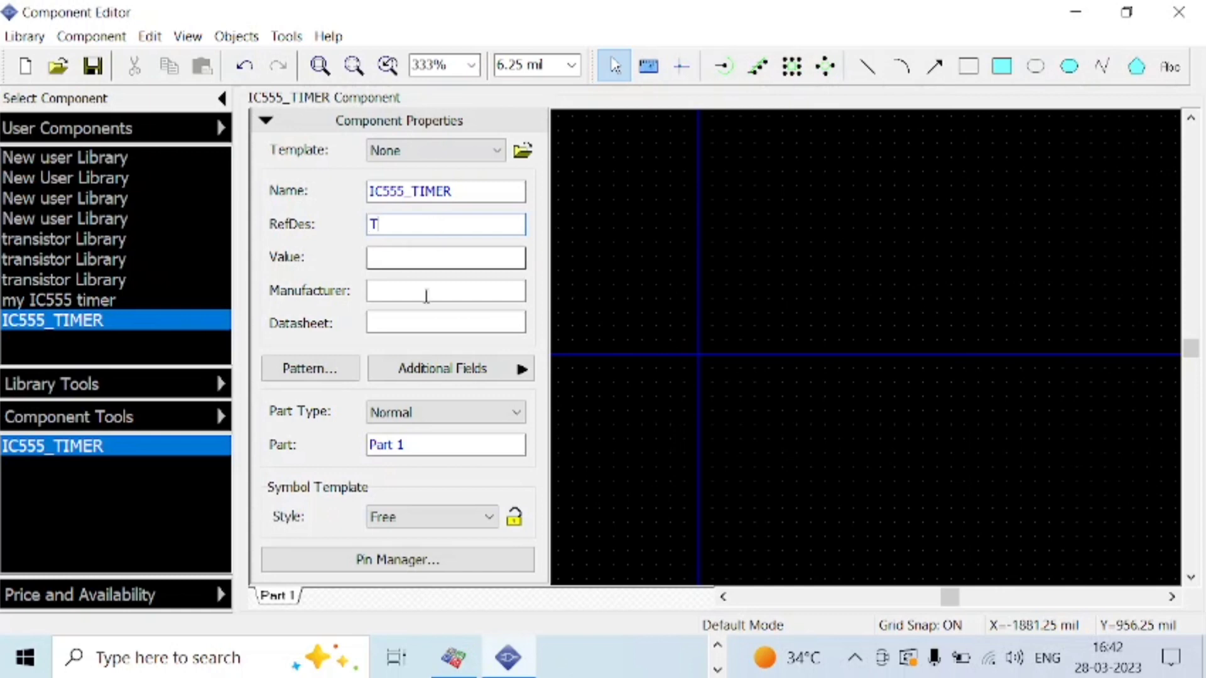
click(265, 120)
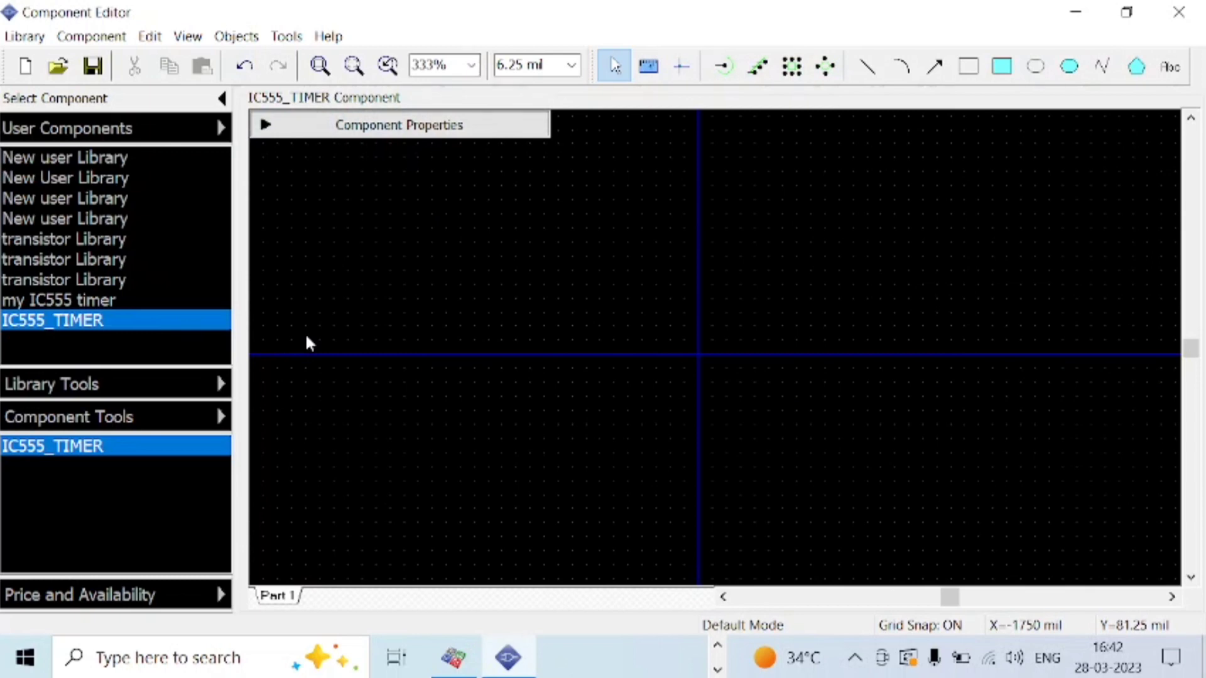
Place two four-pin columns either side of the vertical axis, undoing extra pins.
click(759, 66)
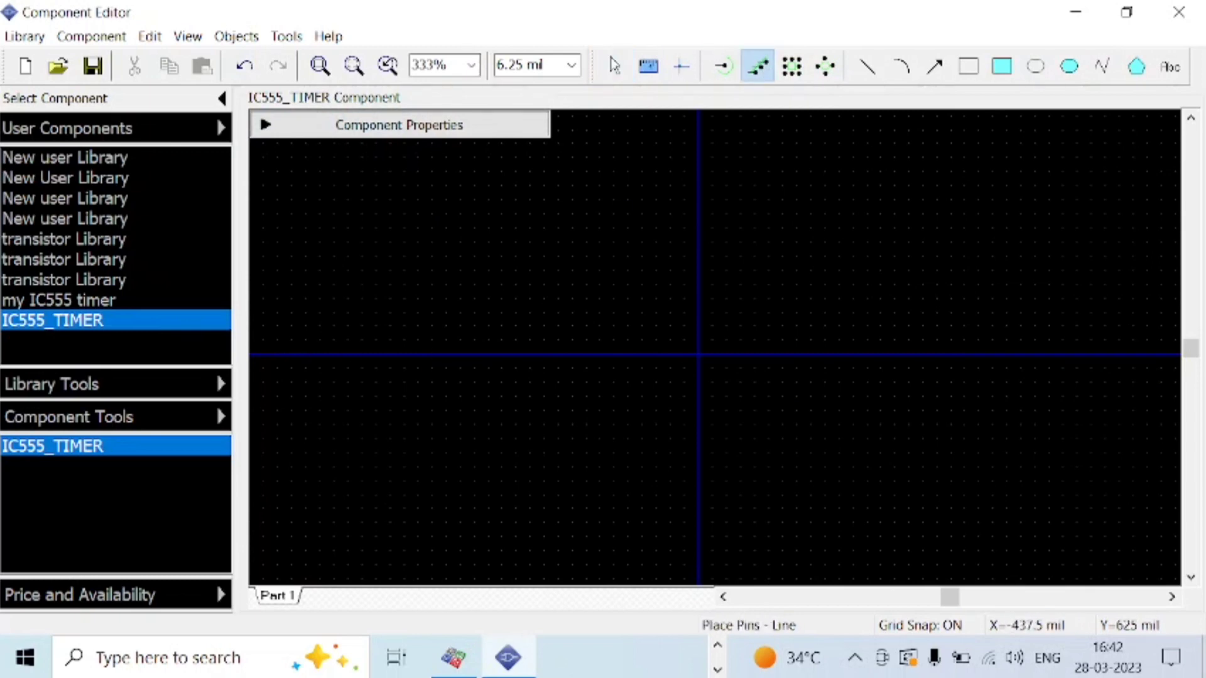
click(542, 255)
click(542, 278)
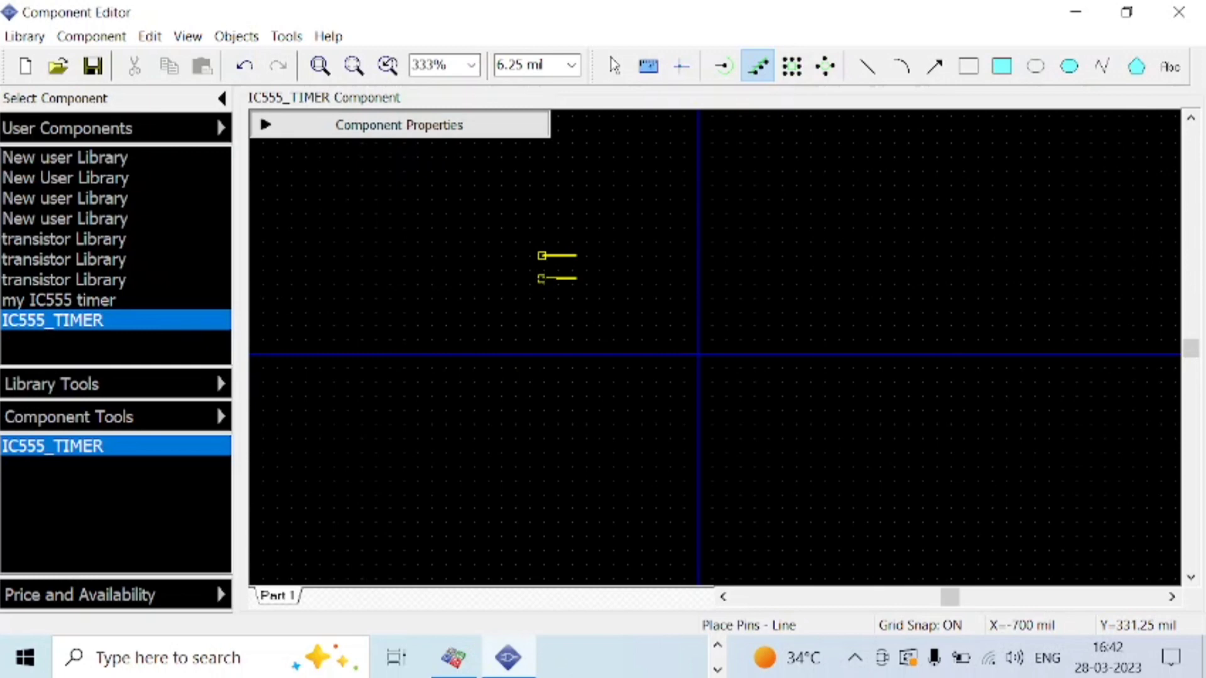
key(ctrl+z)
key(ctrl+z)
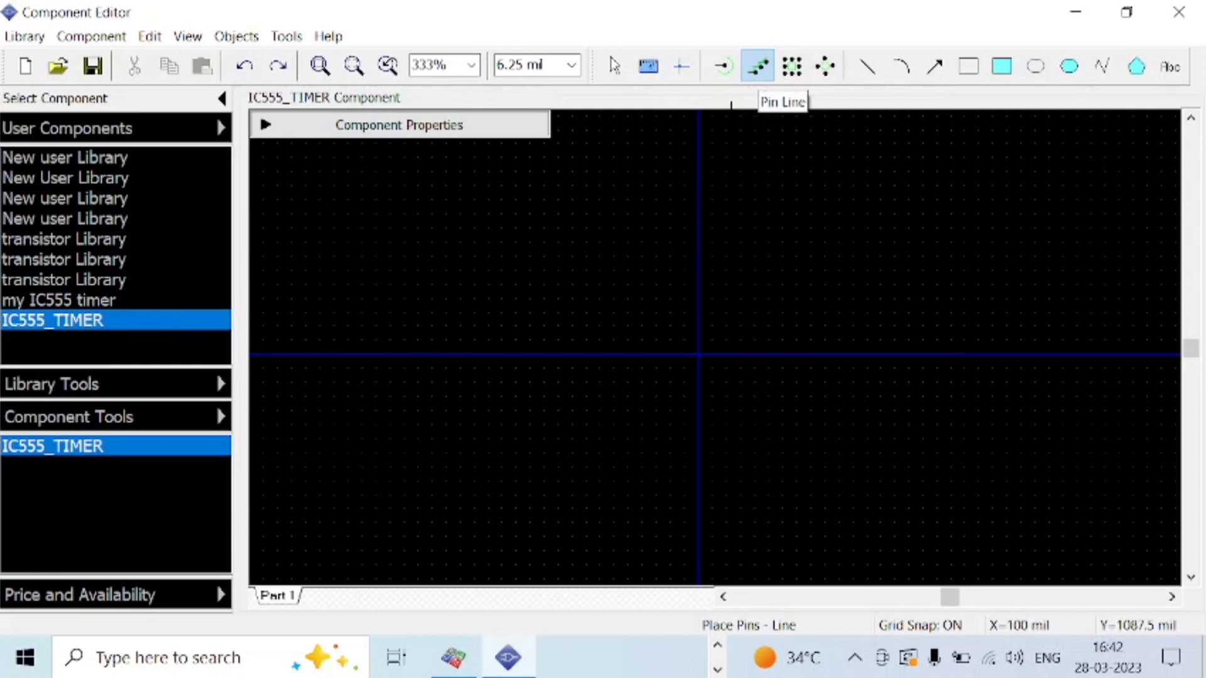
click(542, 256)
click(542, 277)
click(542, 301)
click(541, 322)
click(541, 346)
key(ctrl+z)
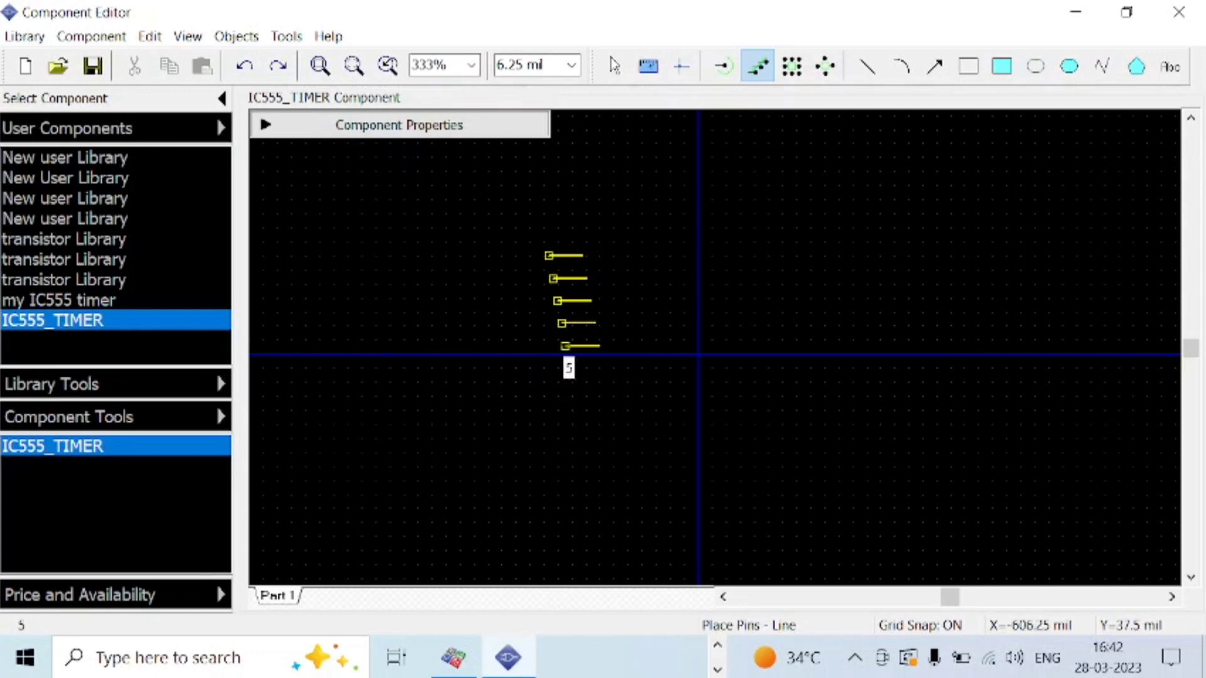
click(545, 346)
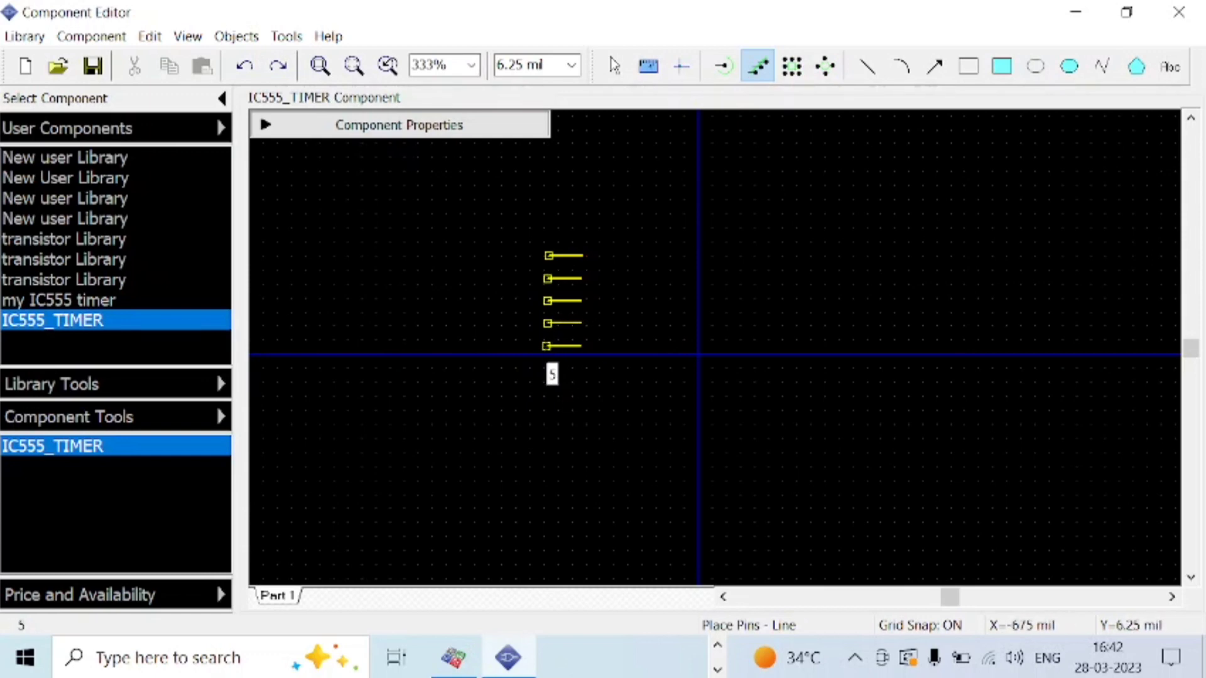
key(ctrl+z)
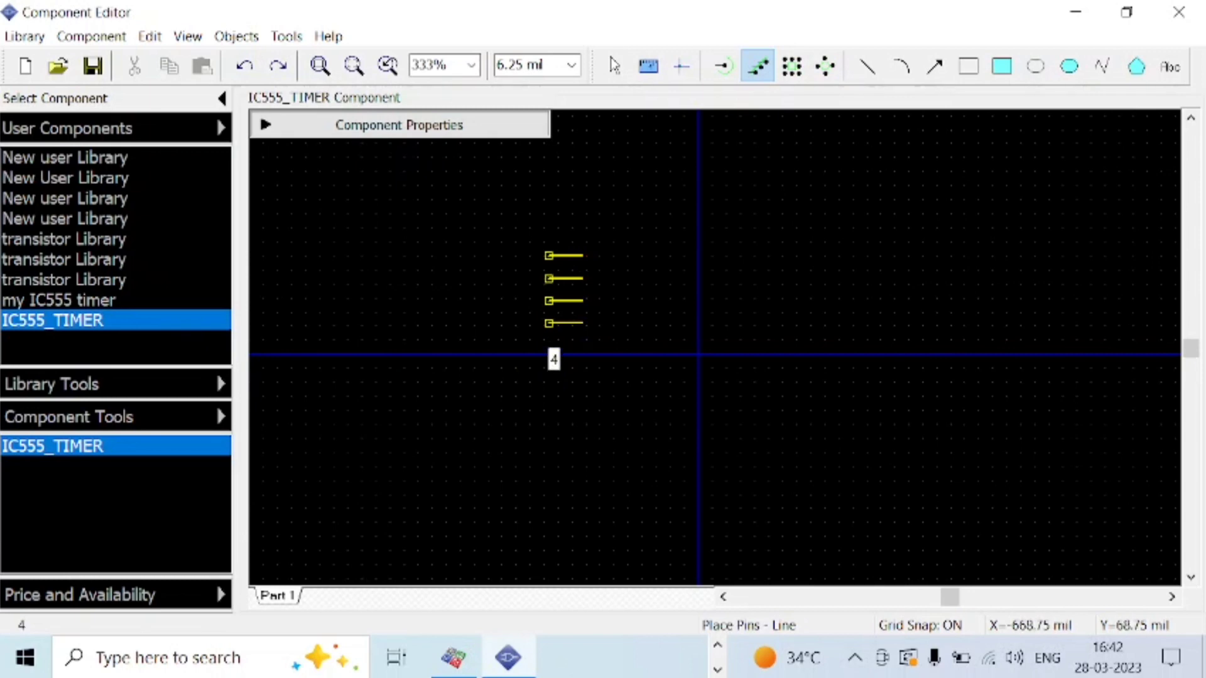
key(Escape)
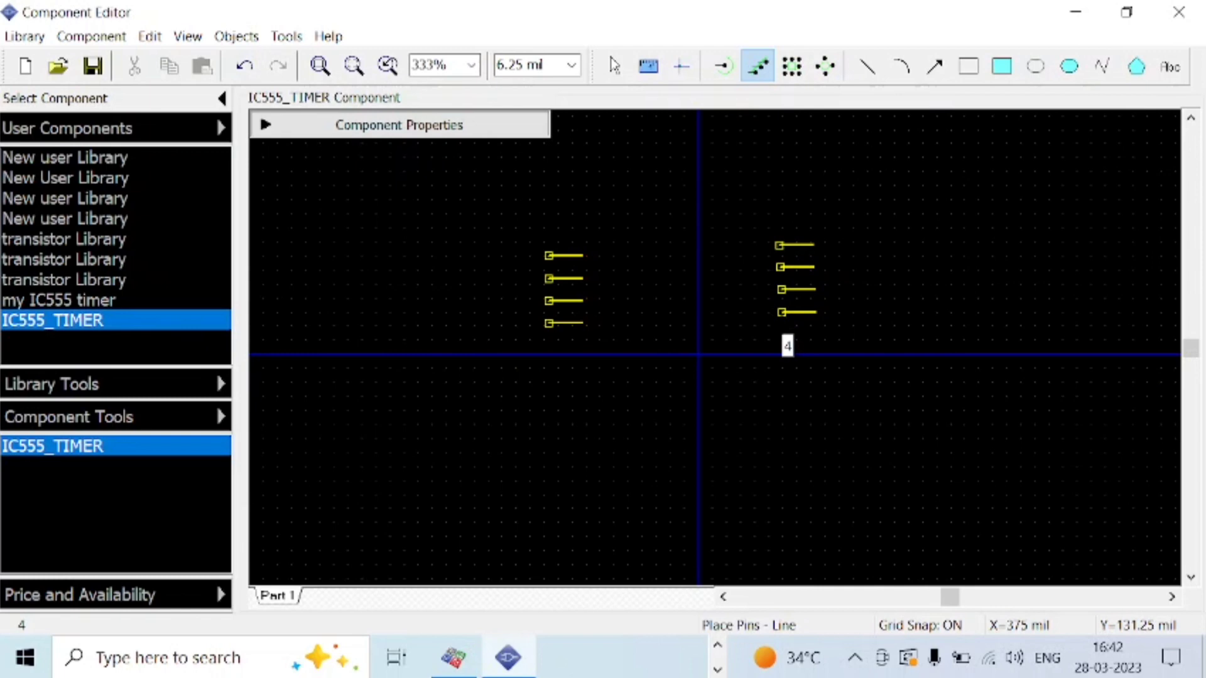
key(Escape)
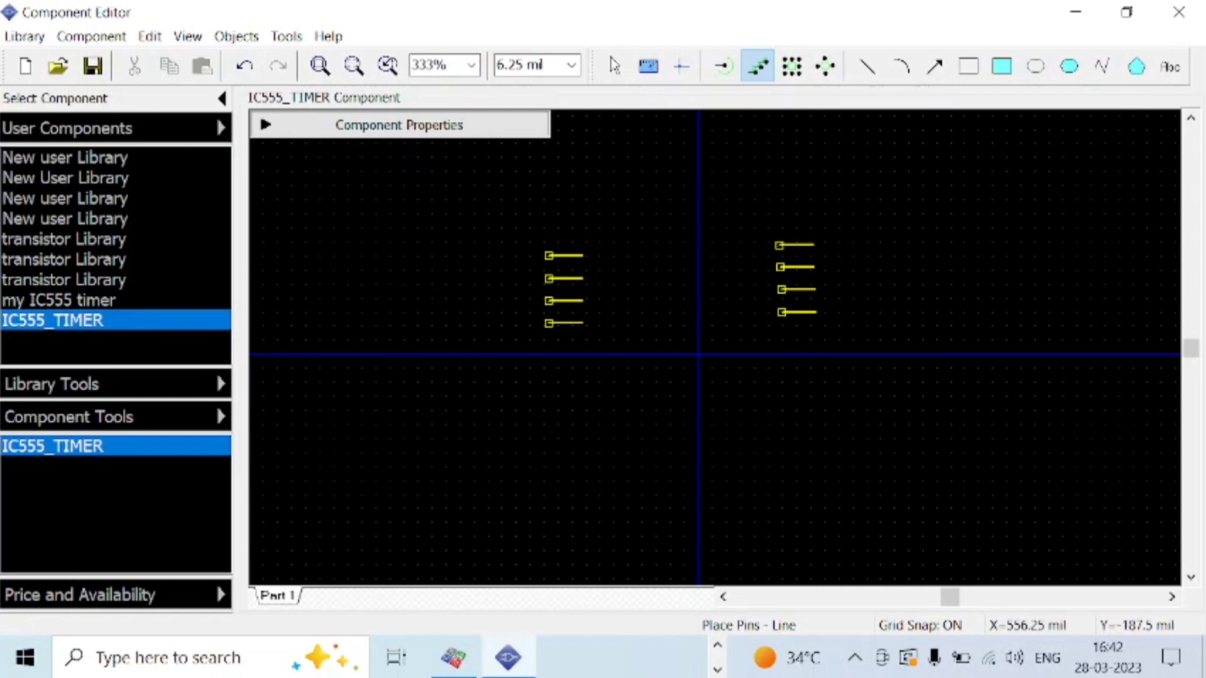
scroll(781, 345, up, 1)
scroll(781, 345, up, 1)
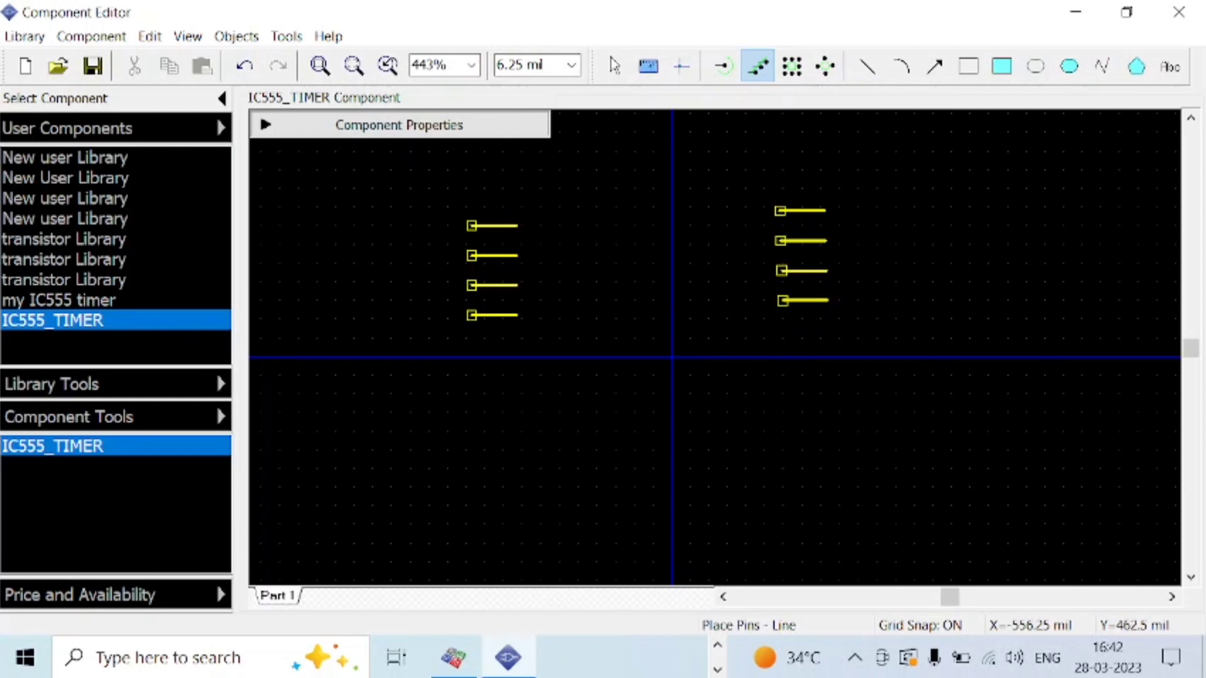
key(Escape)
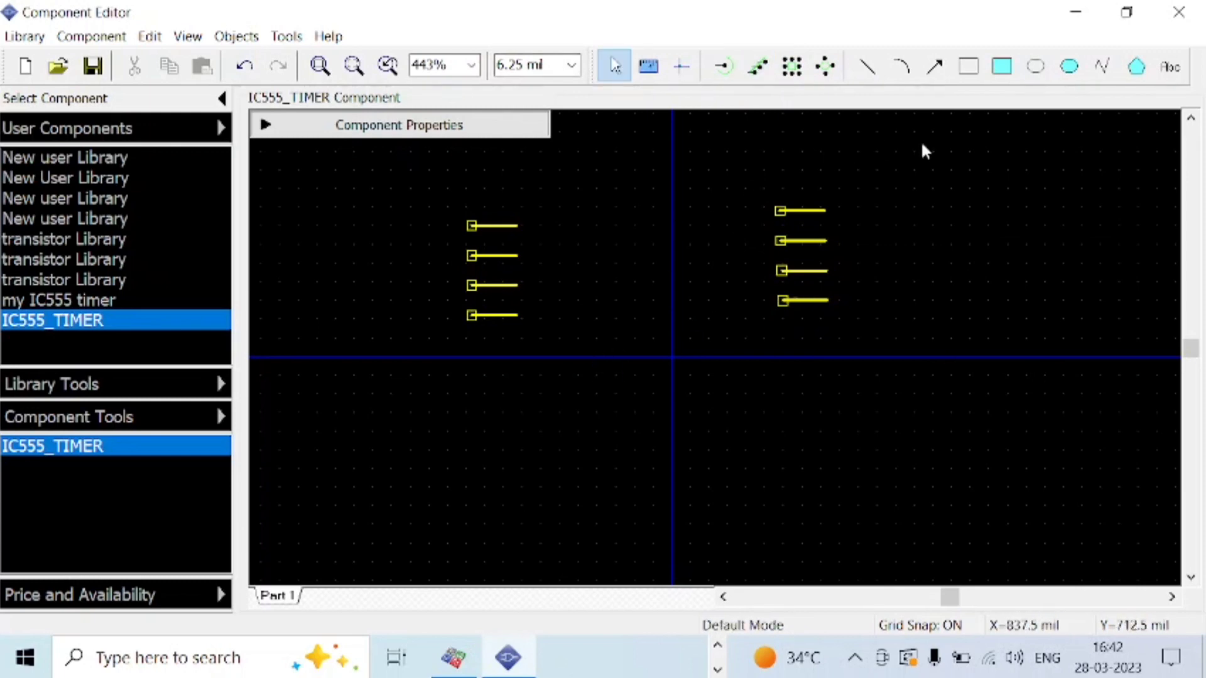
Draw a 400 by 350 mil body rectangle between the pin columns, using 50 then 25 mil grid.
click(970, 66)
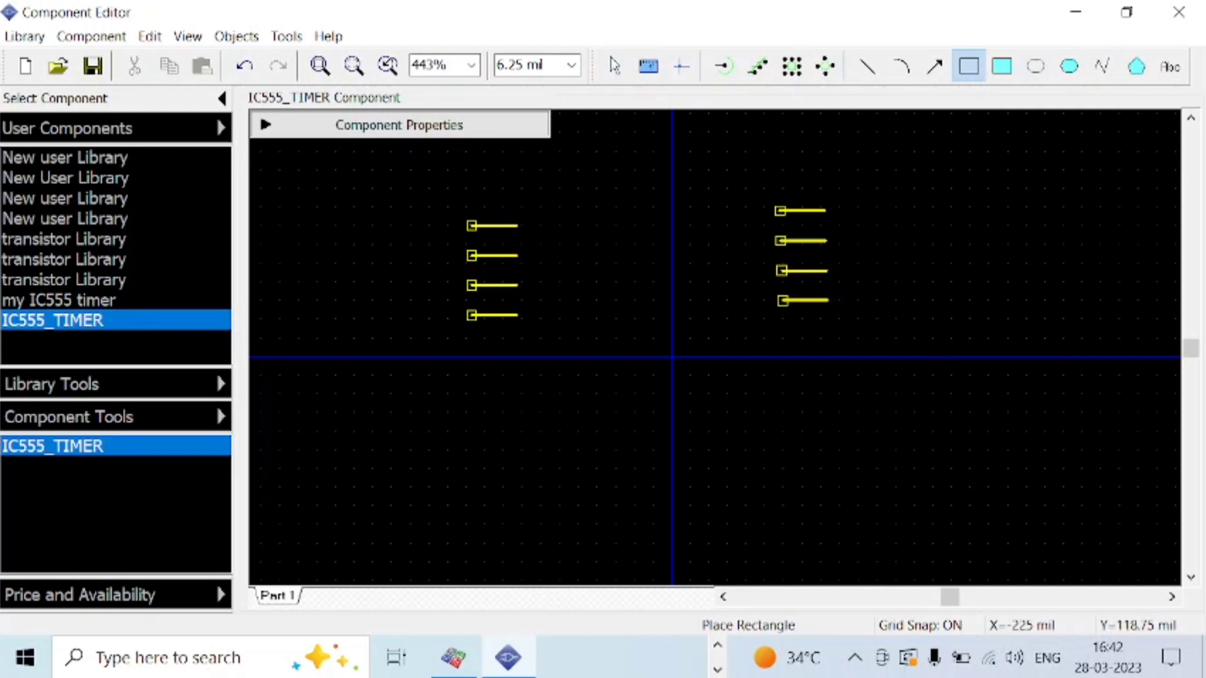
drag(595, 319, 617, 220)
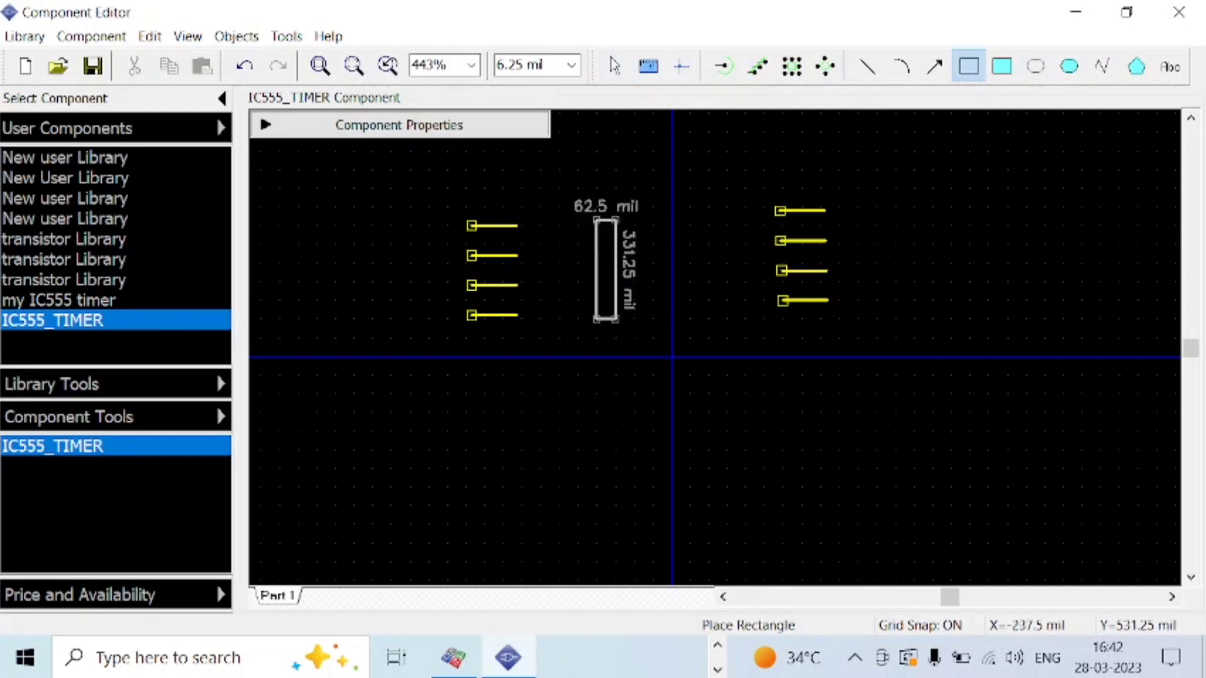
click(571, 64)
click(518, 132)
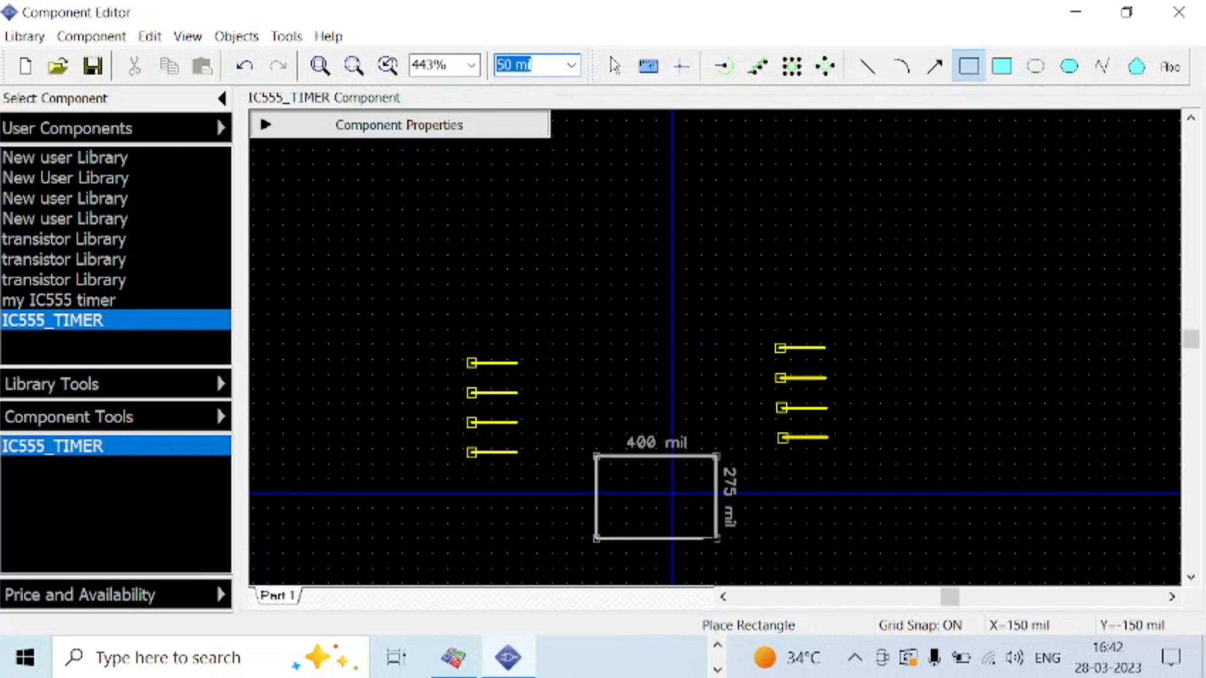
scroll(719, 555, down, 1)
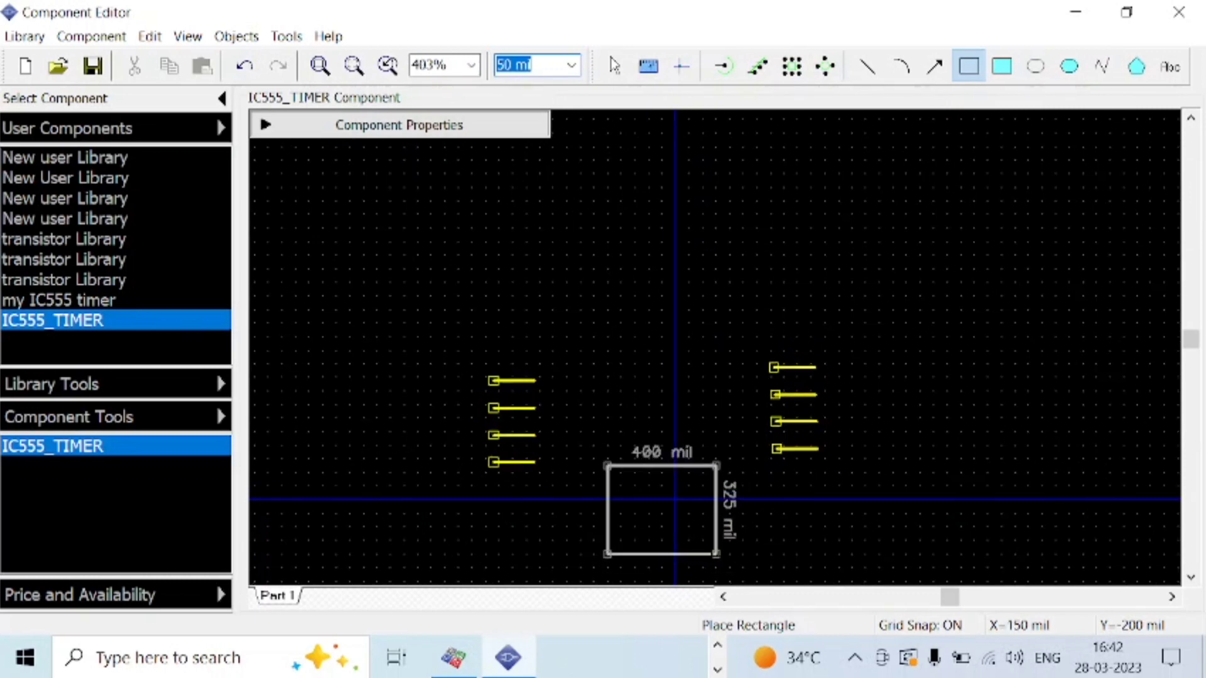
scroll(718, 555, down, 1)
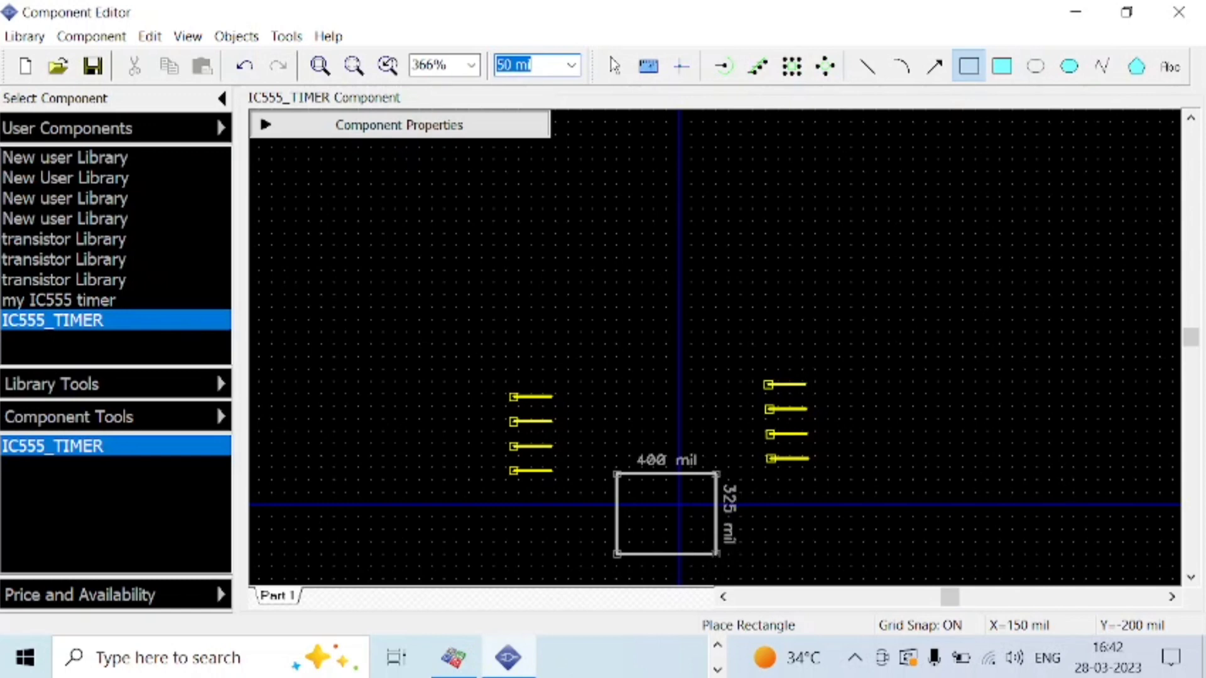
scroll(717, 556, up, 1)
scroll(716, 556, up, 1)
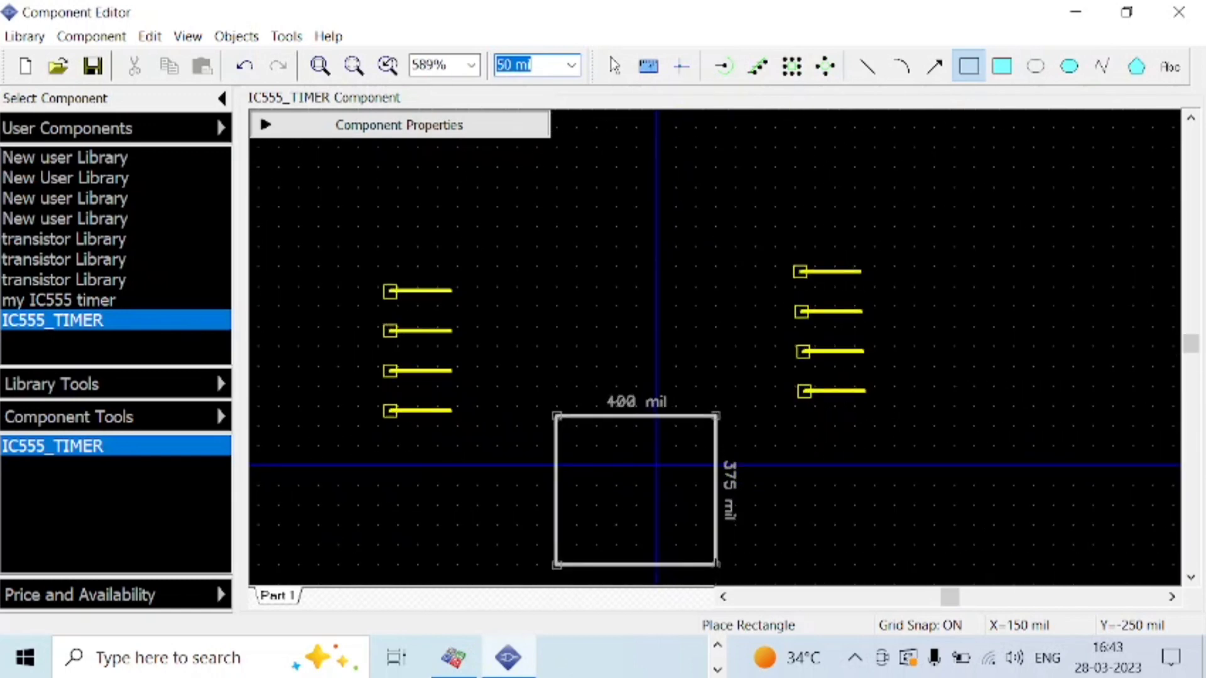
scroll(717, 556, up, 3)
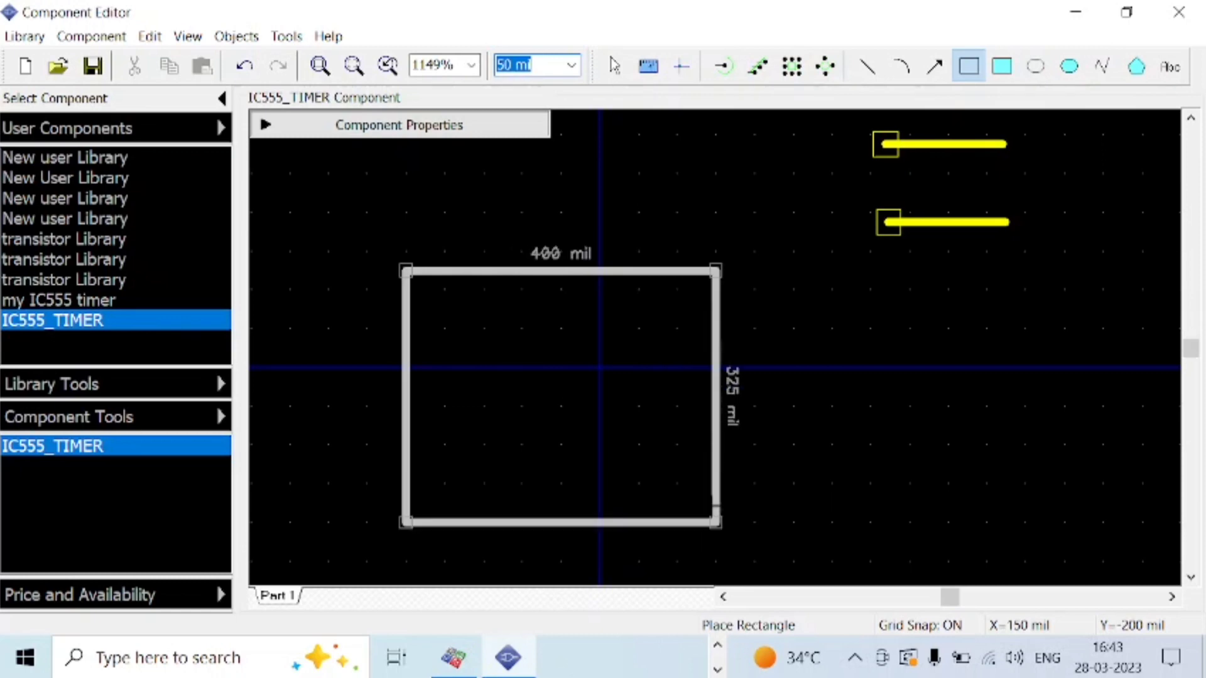
click(566, 65)
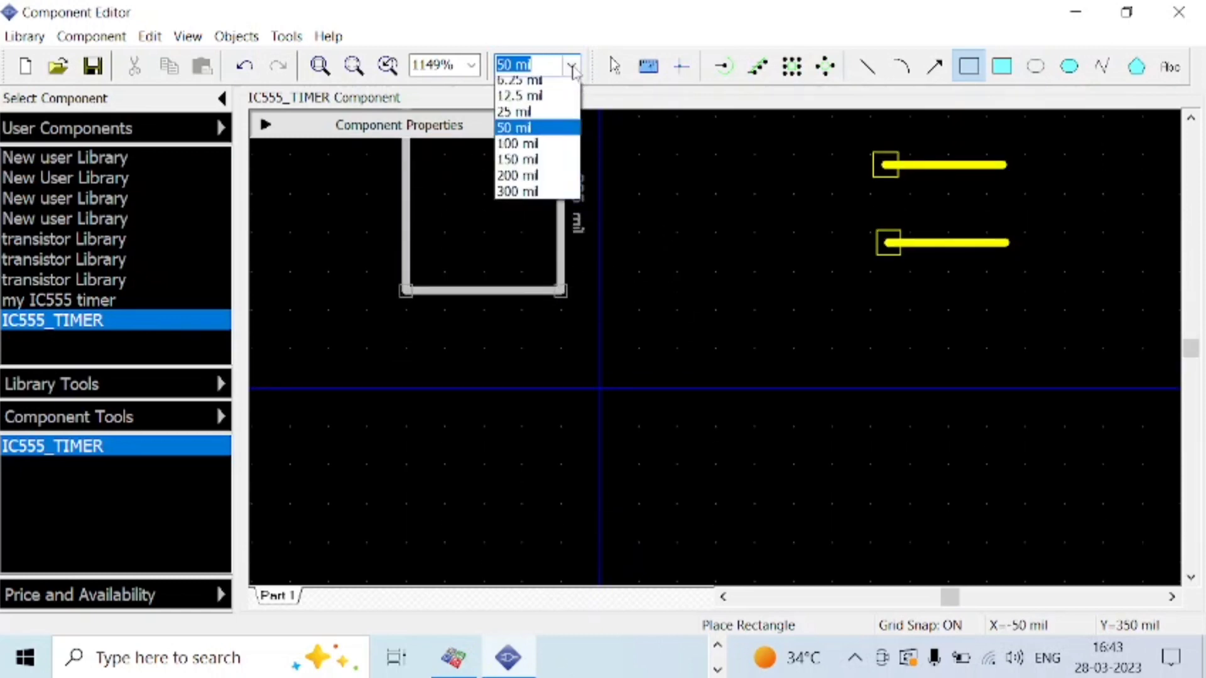
click(525, 116)
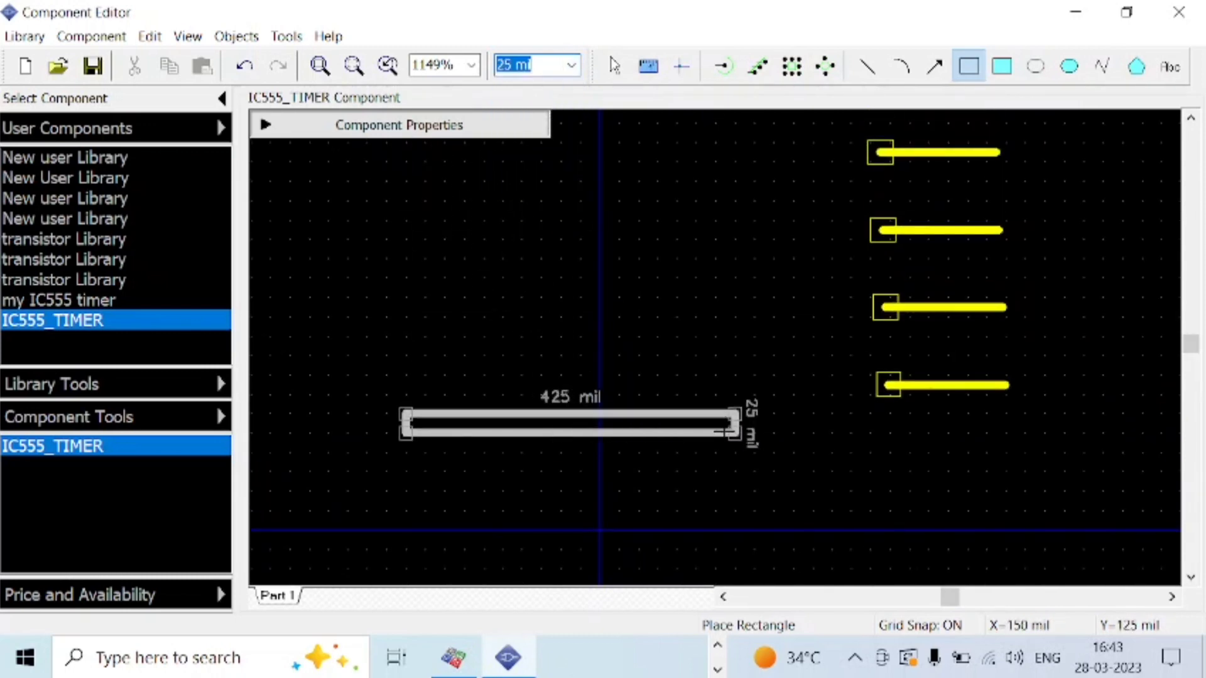
scroll(722, 472, down, 1)
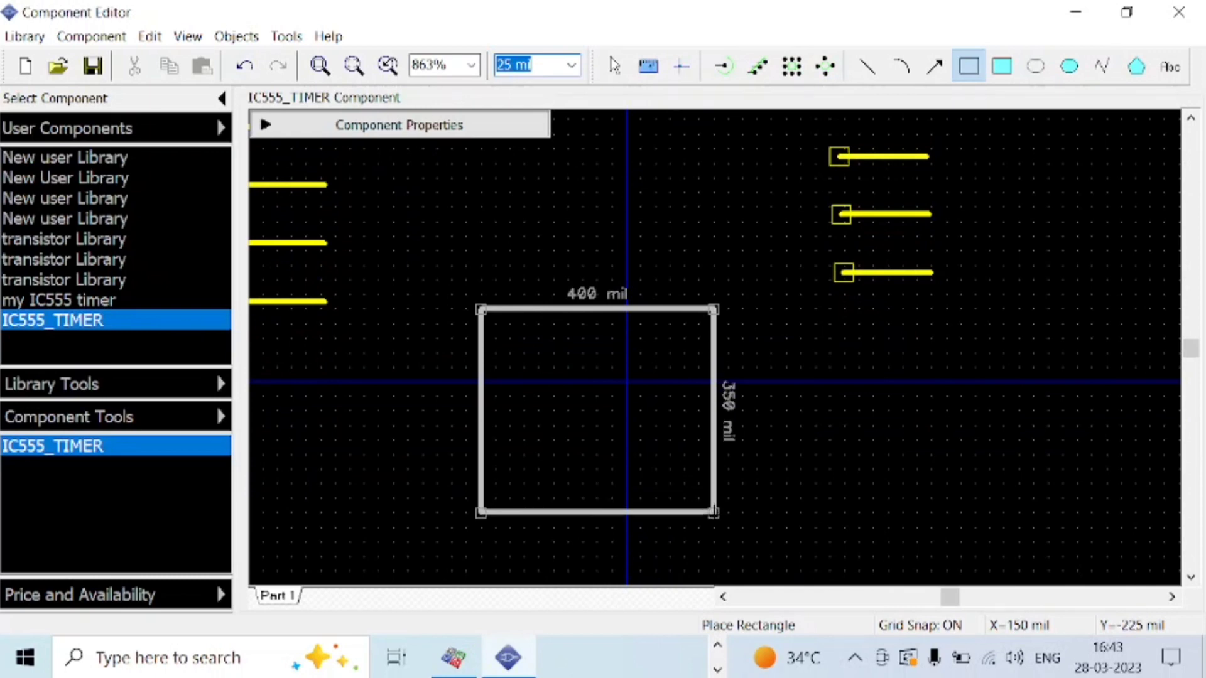
click(714, 511)
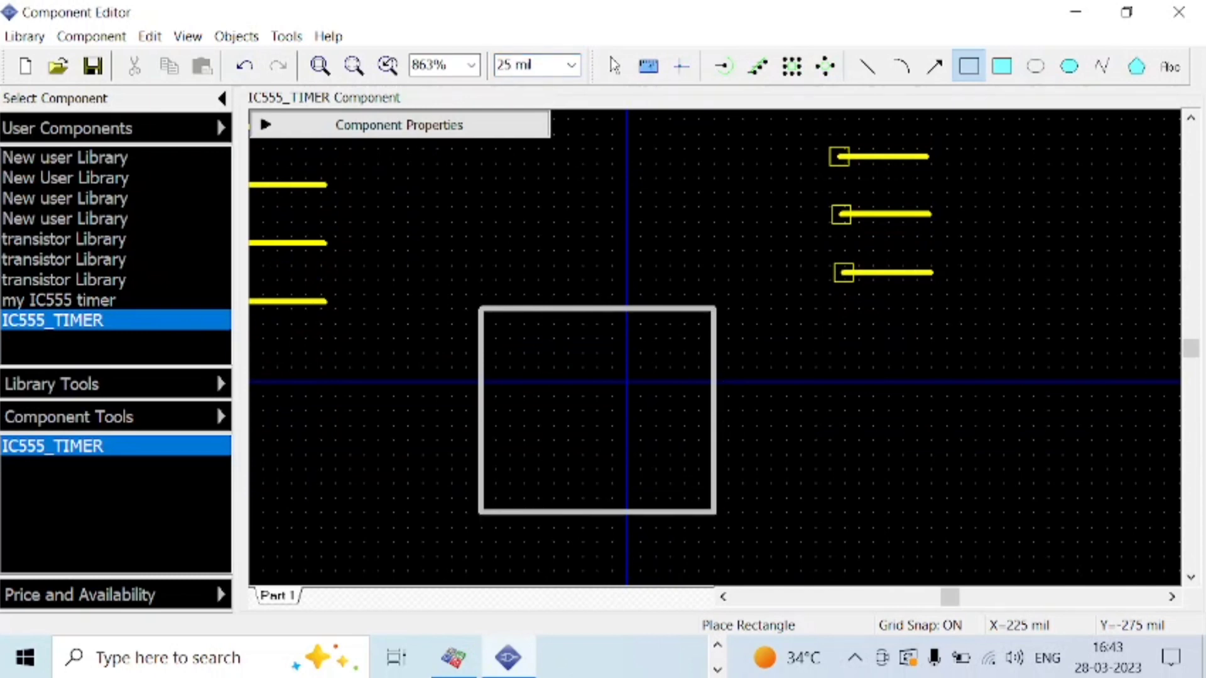
key(Escape)
click(597, 310)
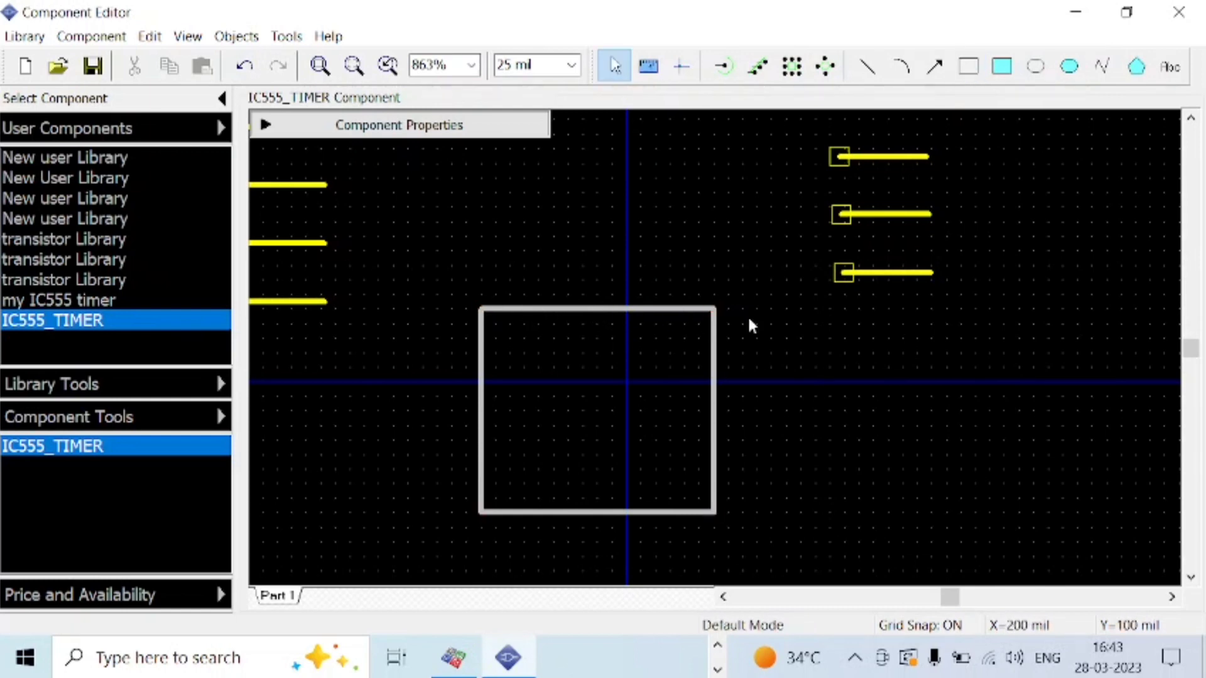
Set the rectangle's anchor point to X 0 and Y 0 in Shape Properties.
double_click(688, 313)
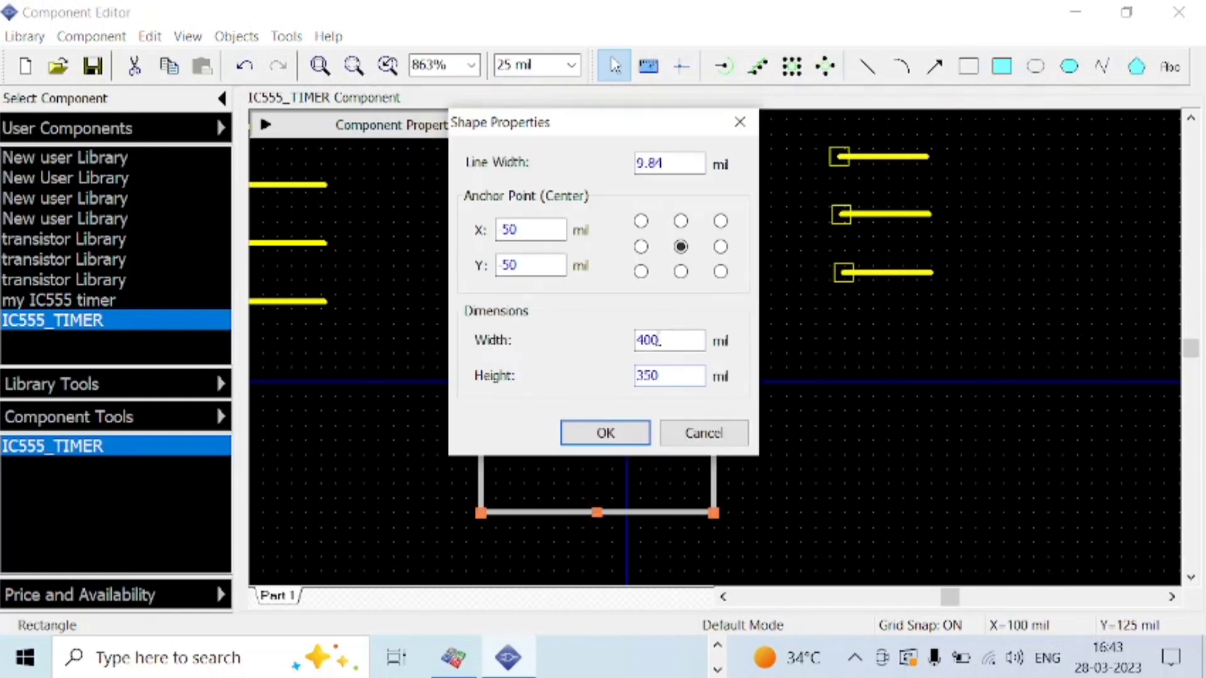
click(668, 375)
double_click(537, 231)
key(BackSpace)
text(0)
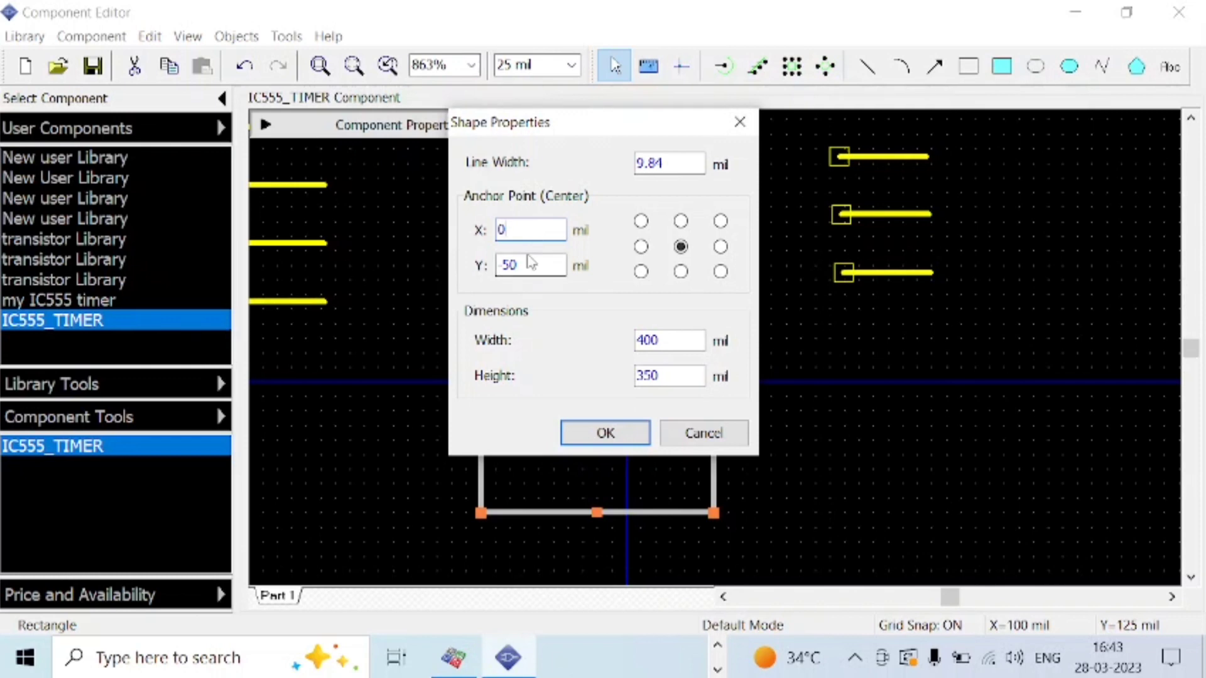
click(530, 265)
double_click(530, 265)
key(BackSpace)
text(0)
click(607, 435)
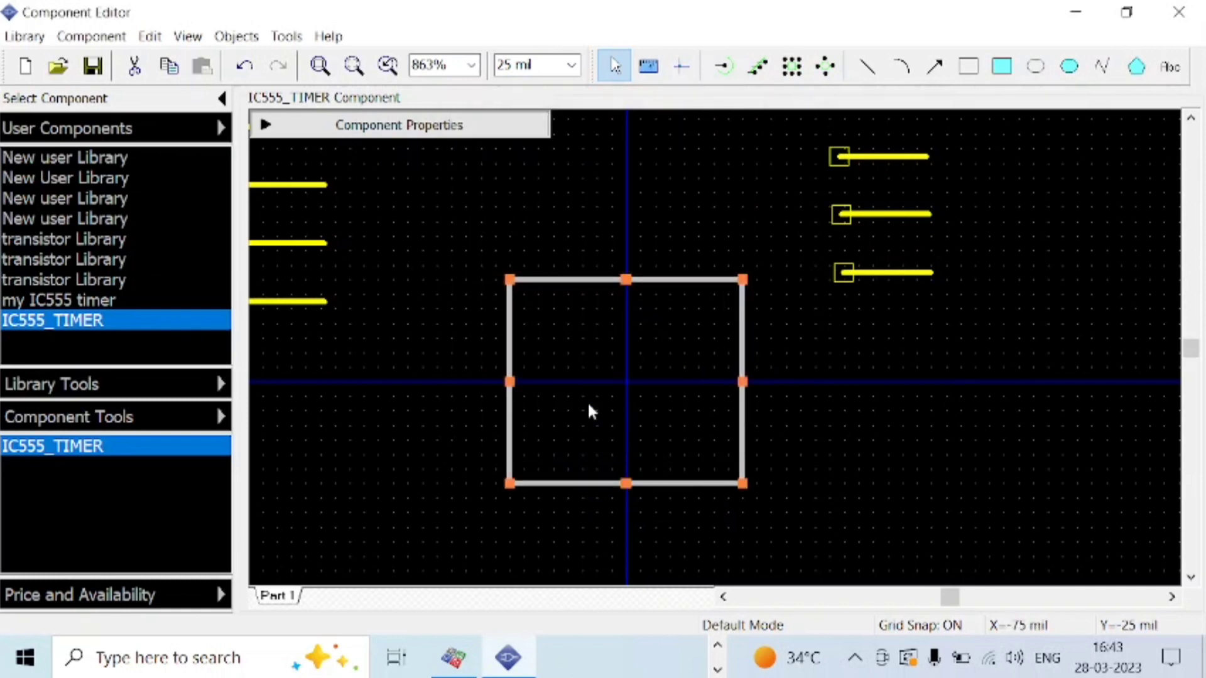
scroll(871, 459, down, 1)
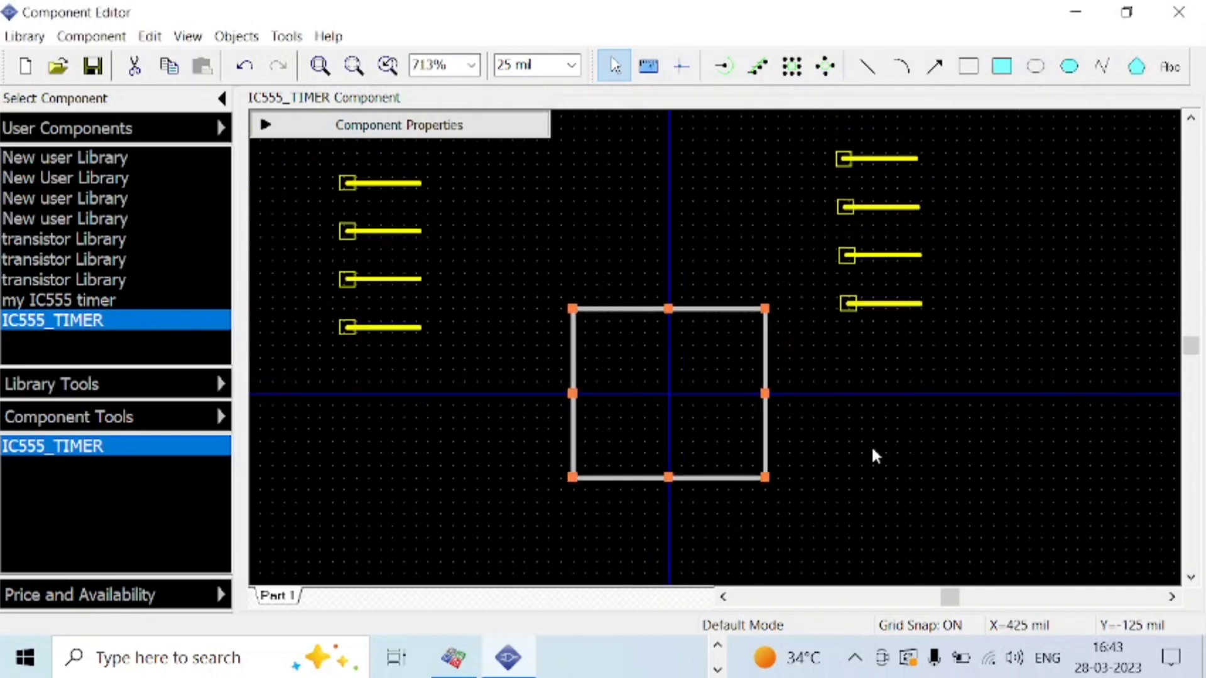
scroll(871, 457, down, 1)
Move the four right-hand pins together beside the body's right edge.
drag(806, 162, 970, 349)
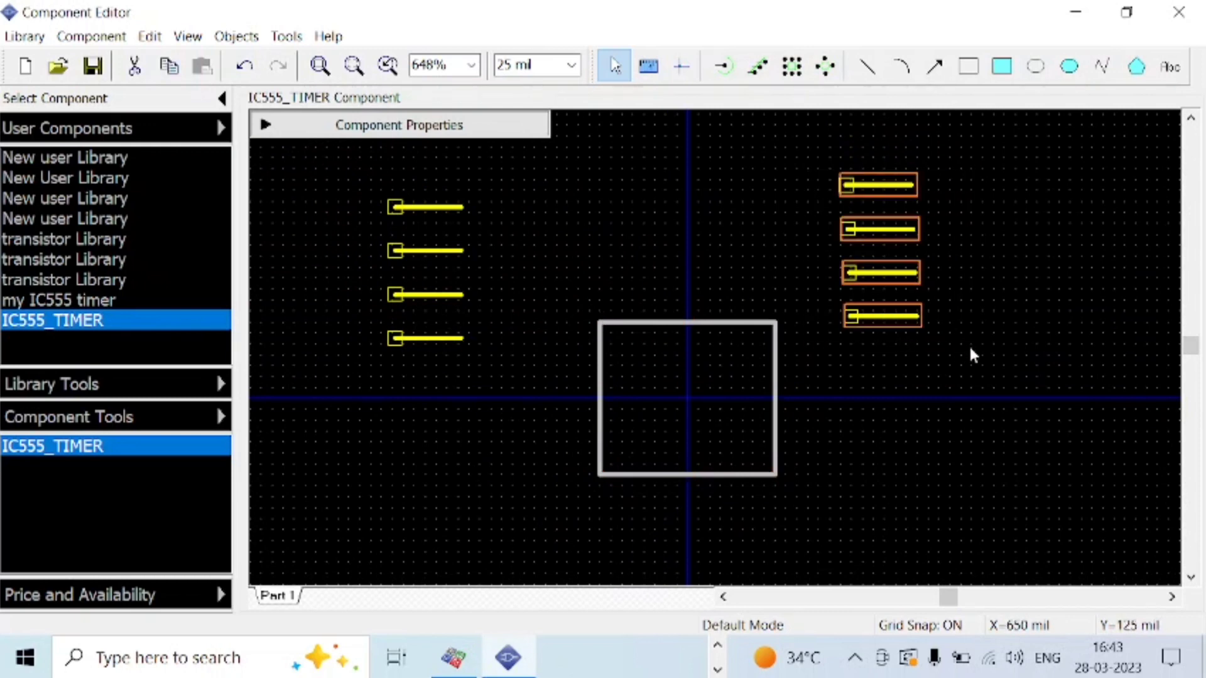
key(r)
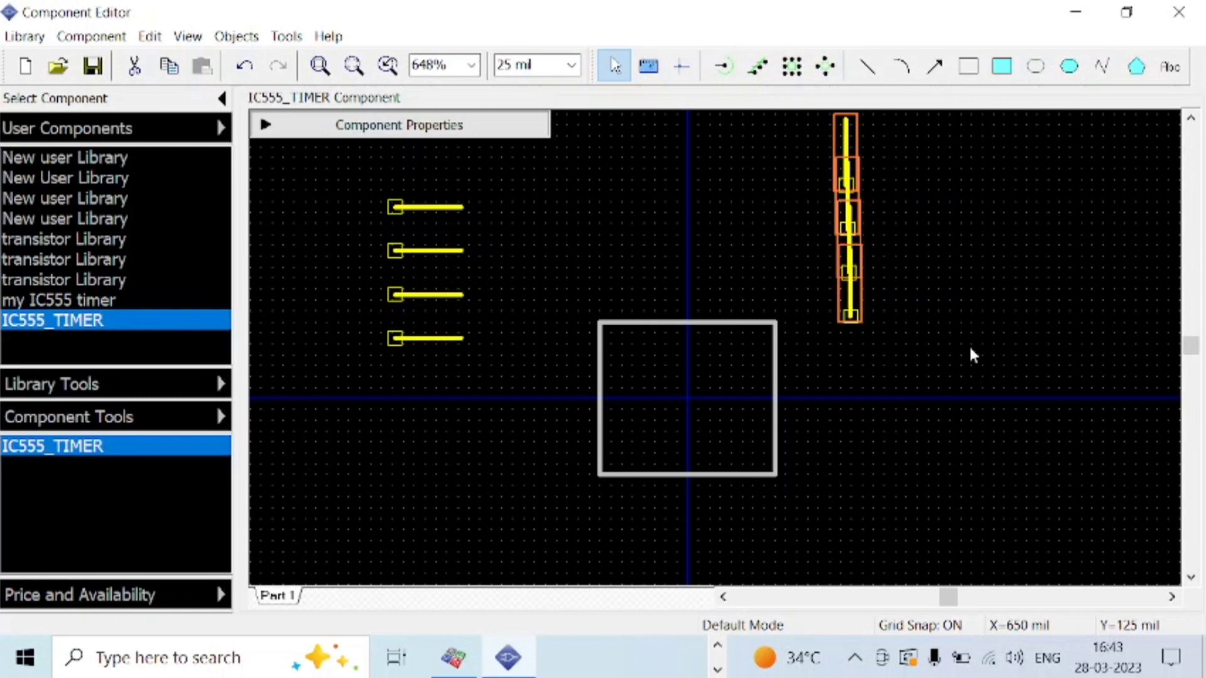
key(r)
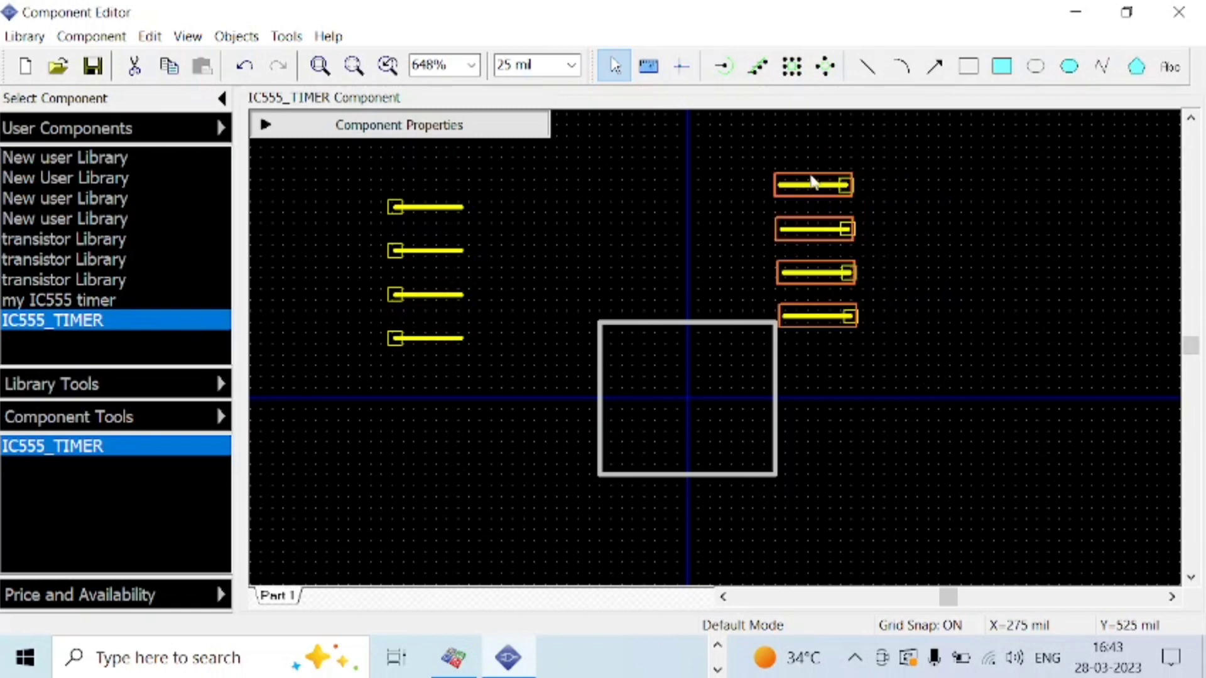
click(826, 321)
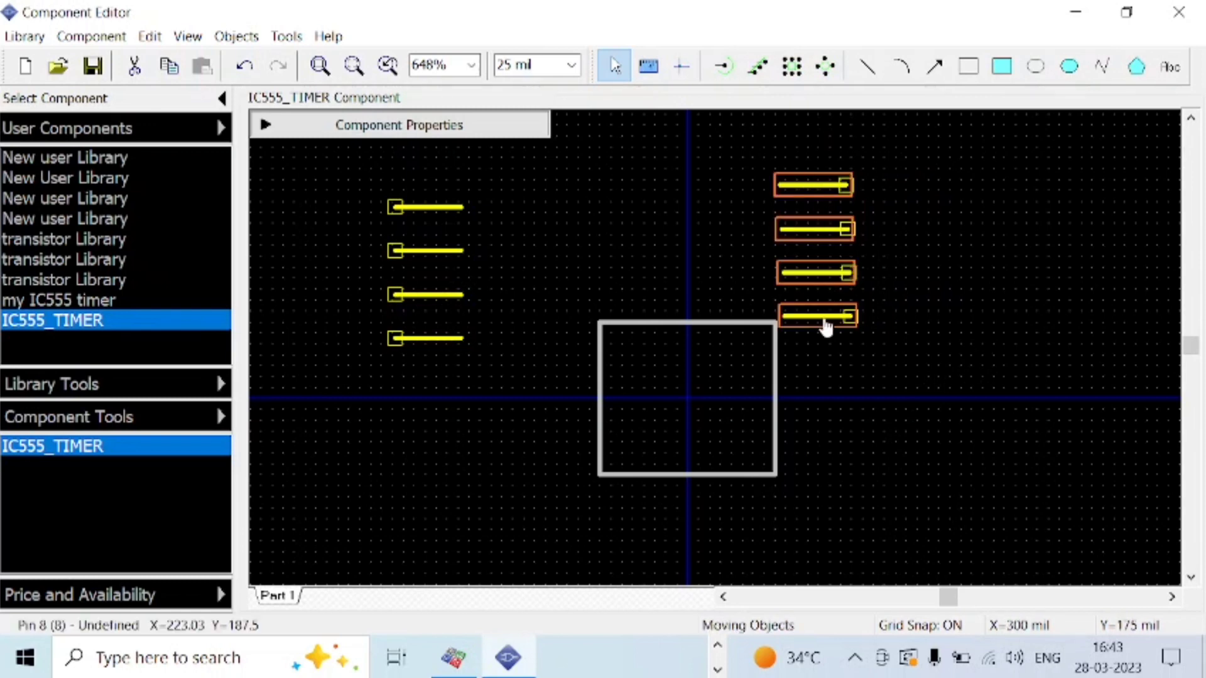
drag(826, 325, 832, 469)
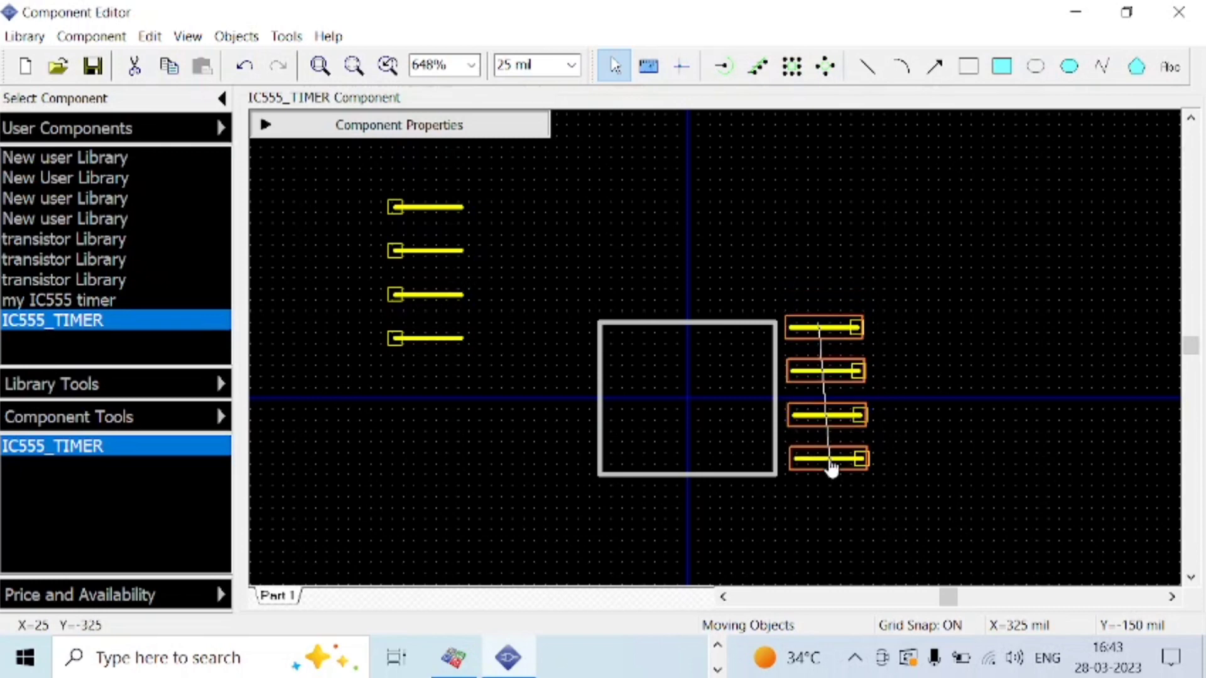
click(894, 451)
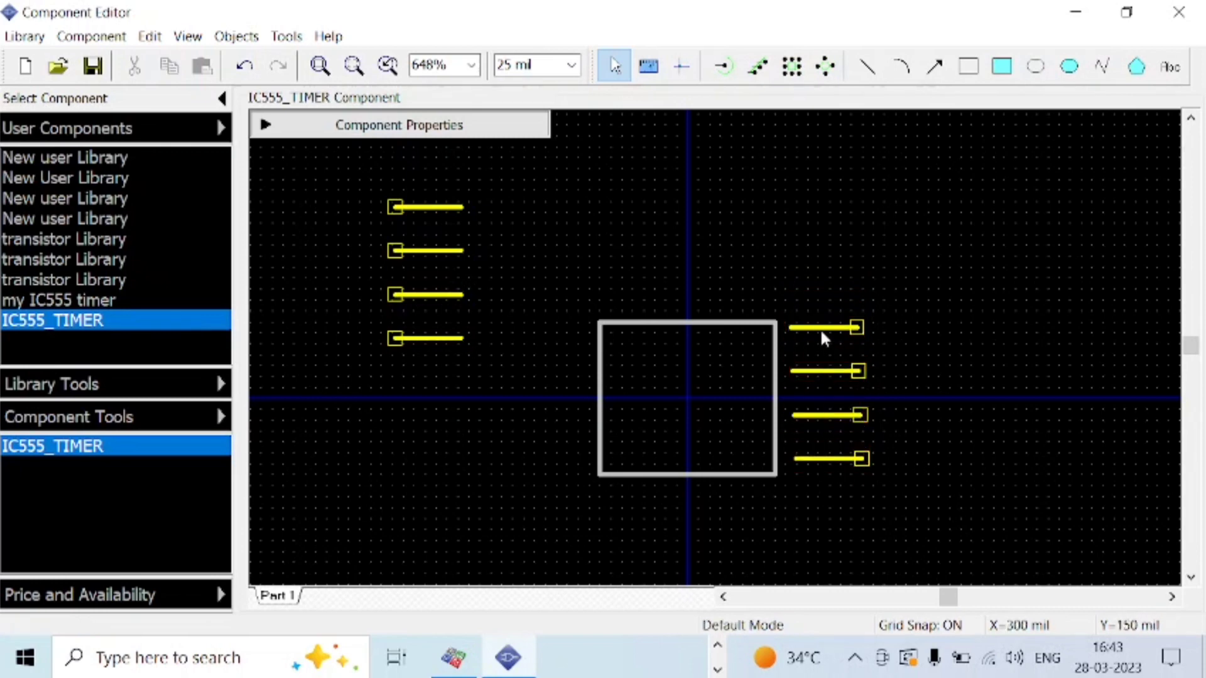
Nudge each right-hand pin individually up against the body outline.
click(827, 335)
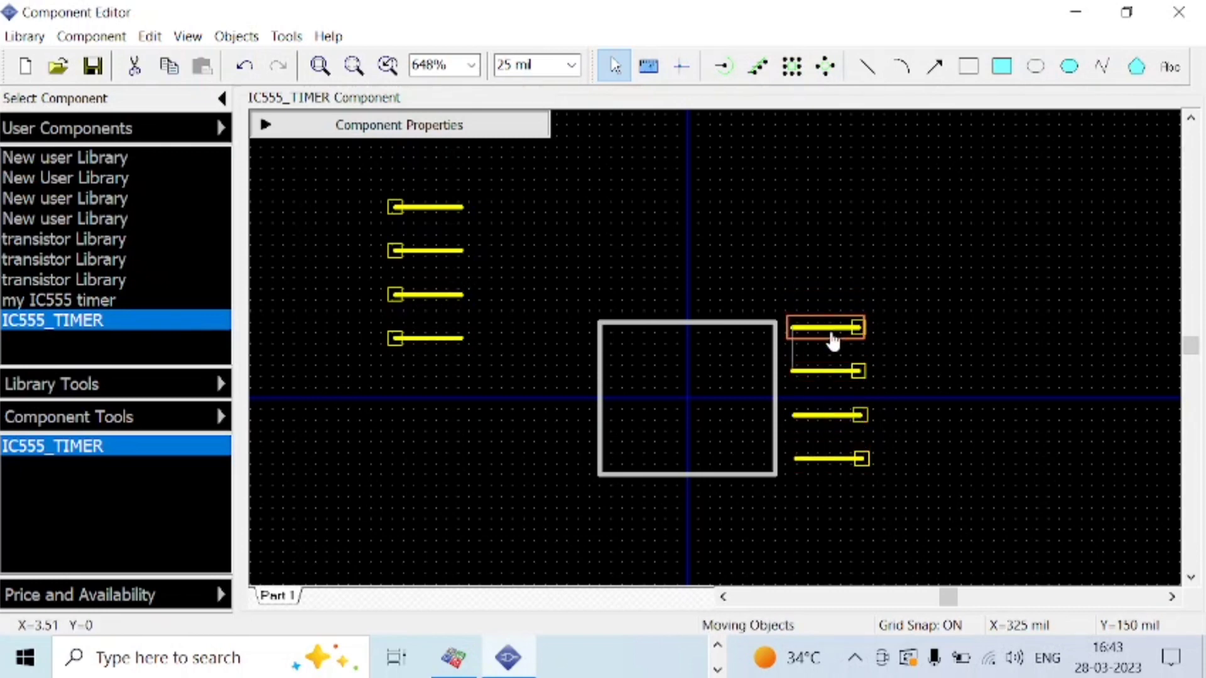
drag(834, 341, 820, 350)
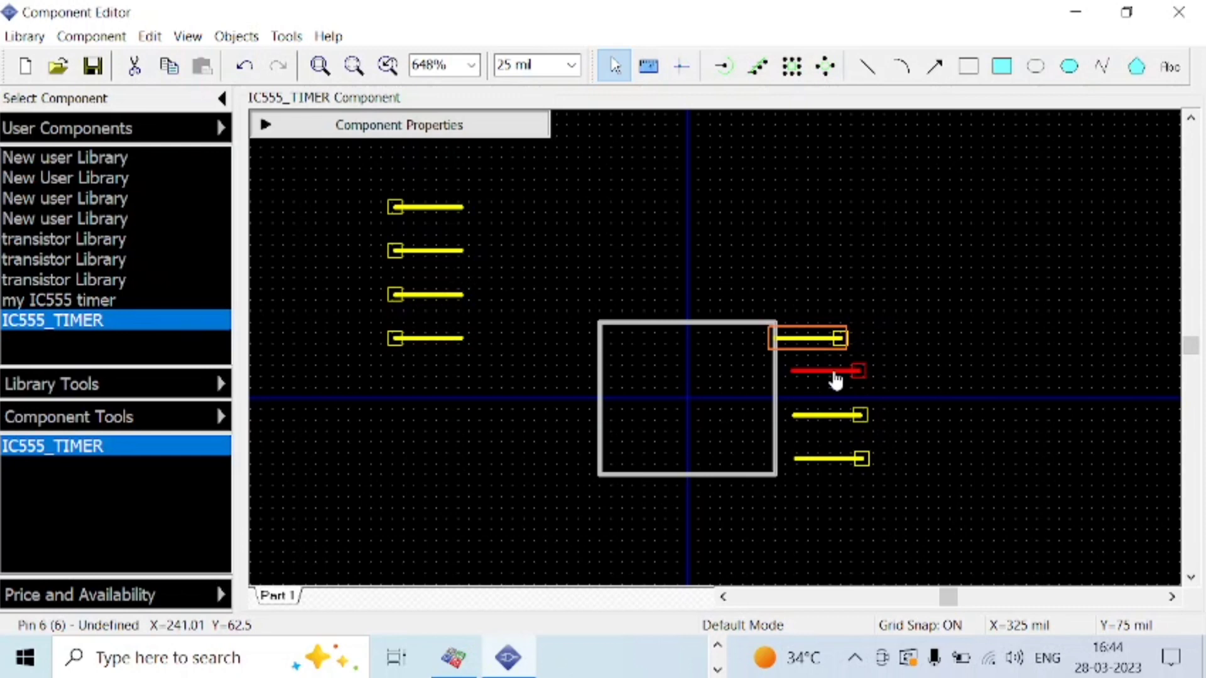
click(812, 375)
drag(813, 377, 808, 376)
click(843, 418)
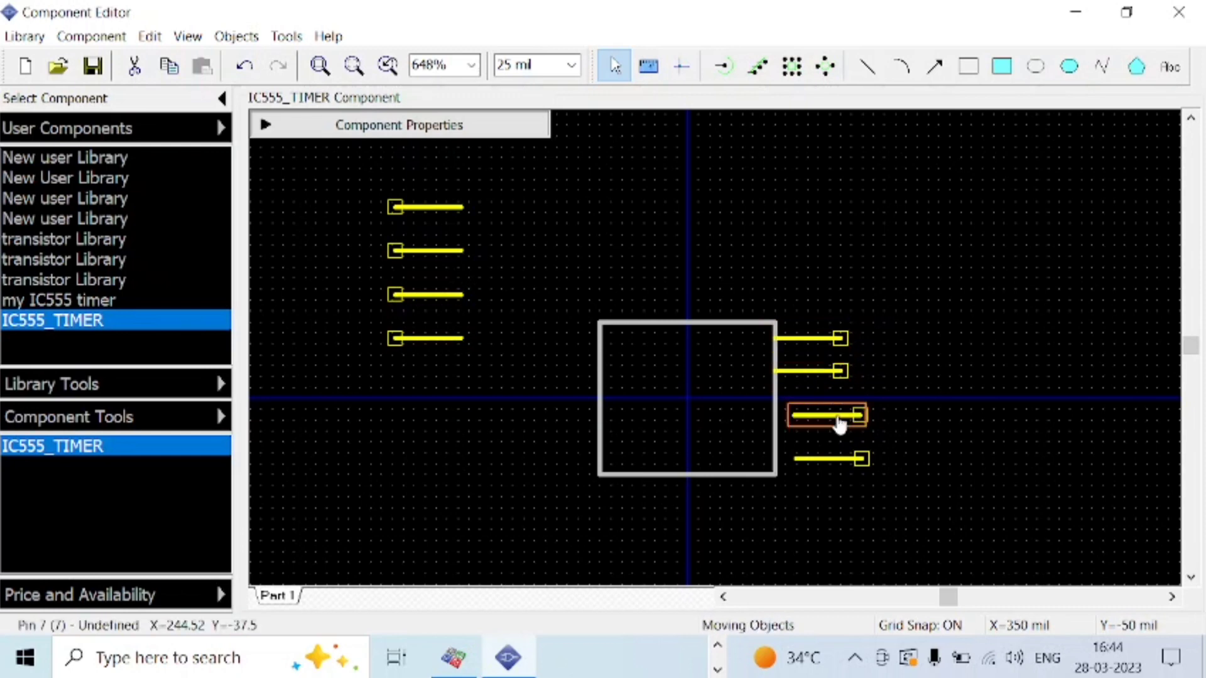
drag(842, 420, 826, 421)
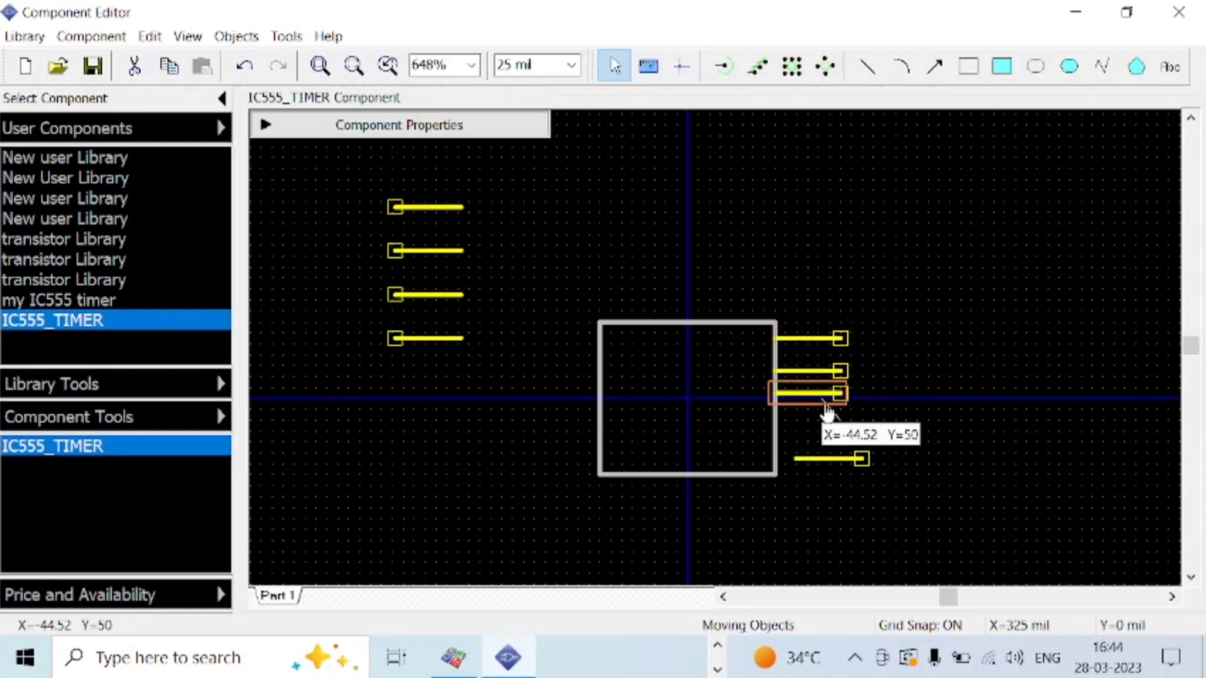
mouse_move(848, 460)
mouse_down()
mouse_move(839, 468)
mouse_move(819, 447)
mouse_up()
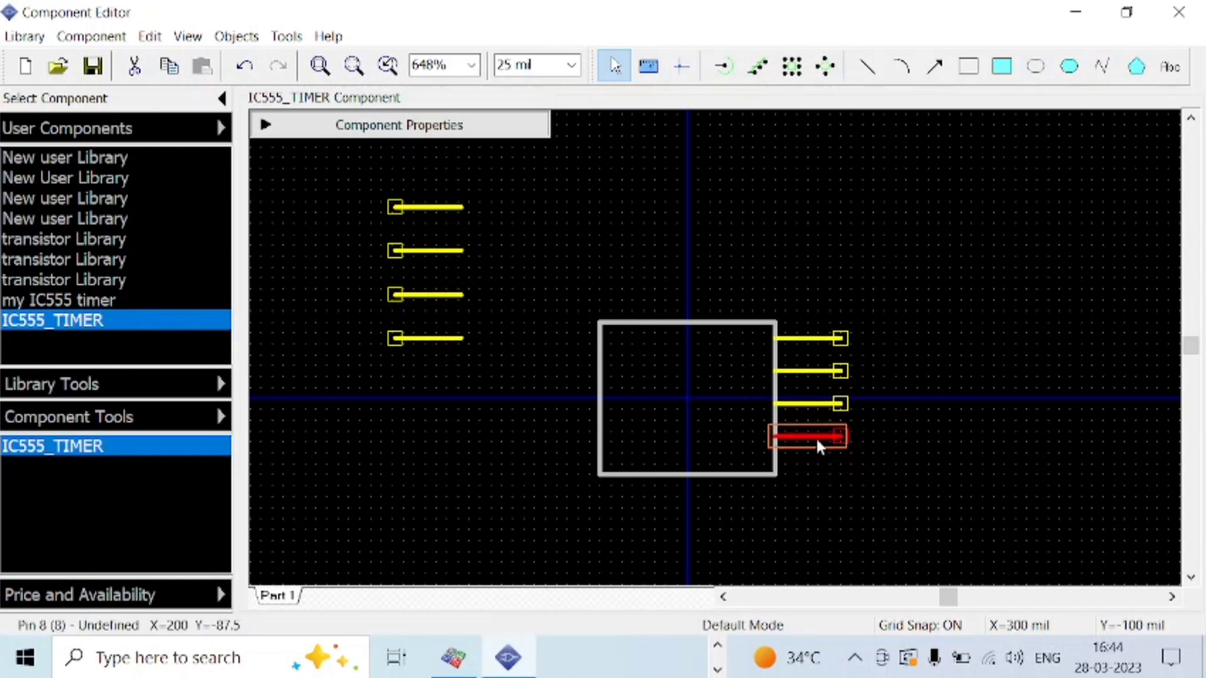
Fine-tune the heights of the bottom, third and second right-hand pins.
click(819, 447)
drag(819, 447, 816, 450)
drag(812, 405, 812, 422)
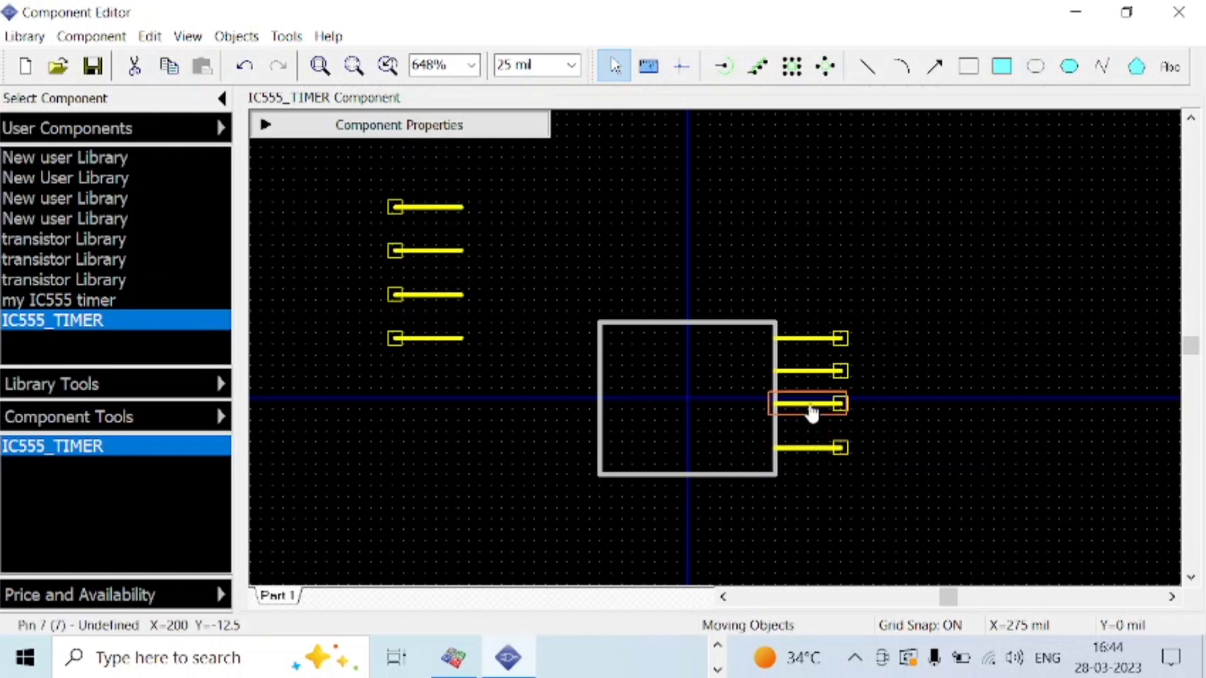
click(821, 376)
drag(820, 380, 822, 389)
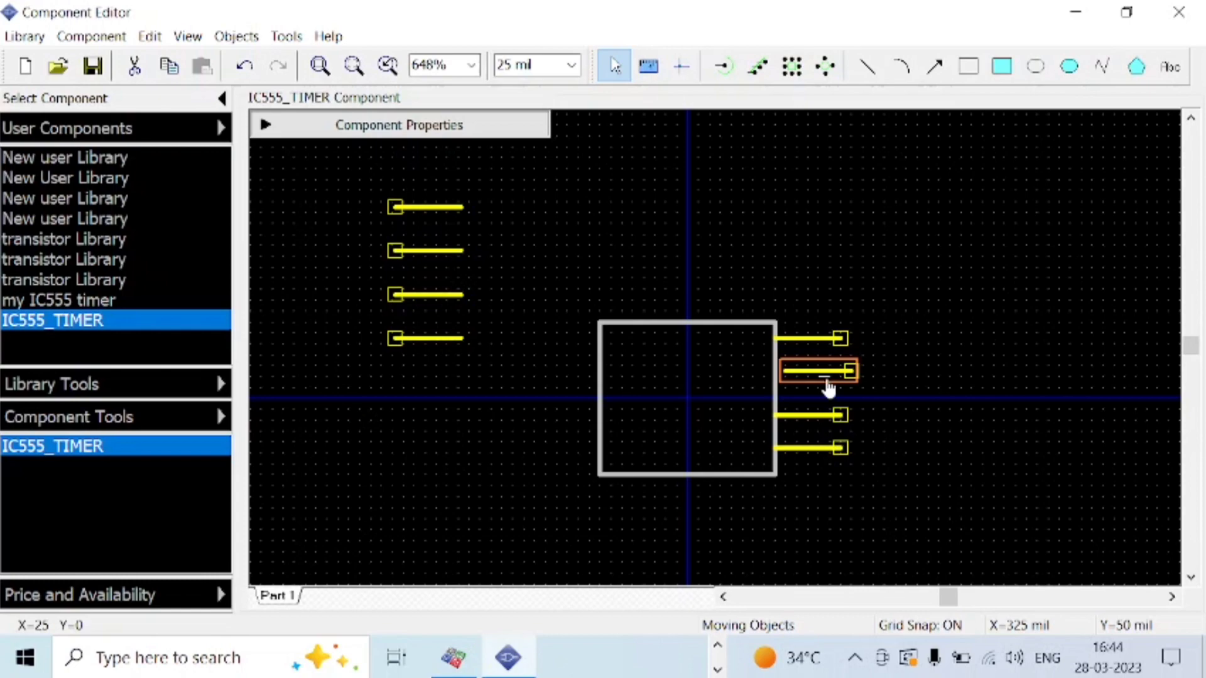
drag(824, 391, 824, 387)
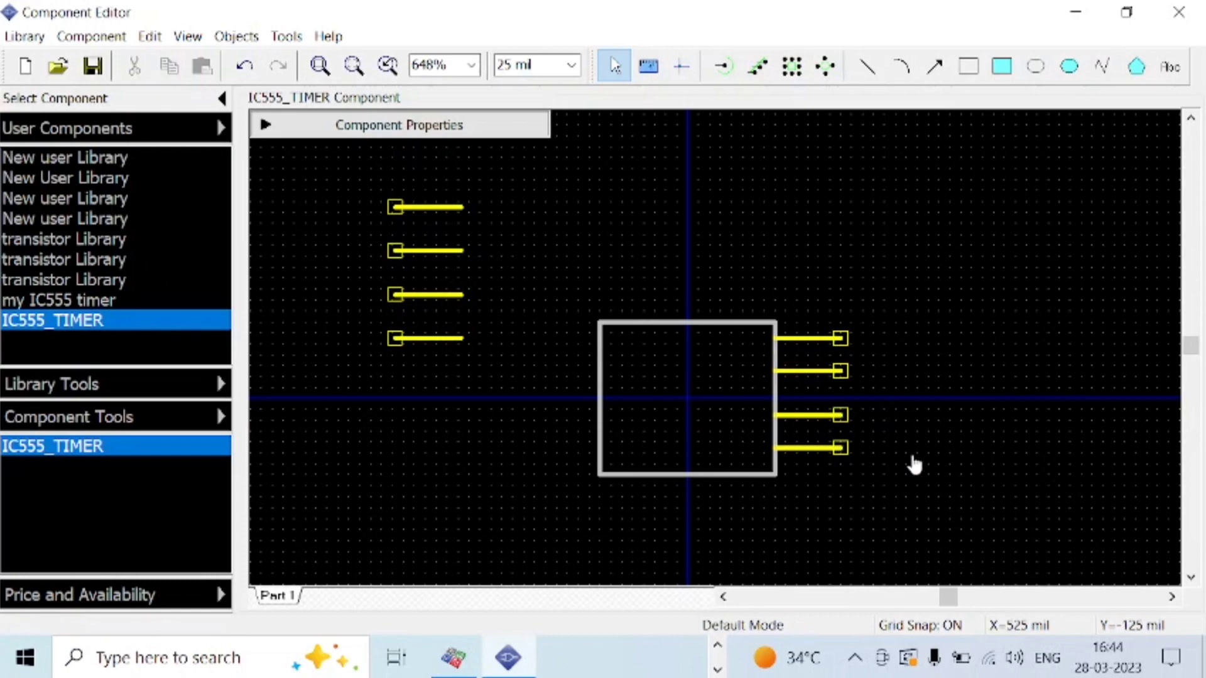
scroll(912, 463, up, 2)
scroll(912, 463, up, 1)
scroll(531, 392, down, 1)
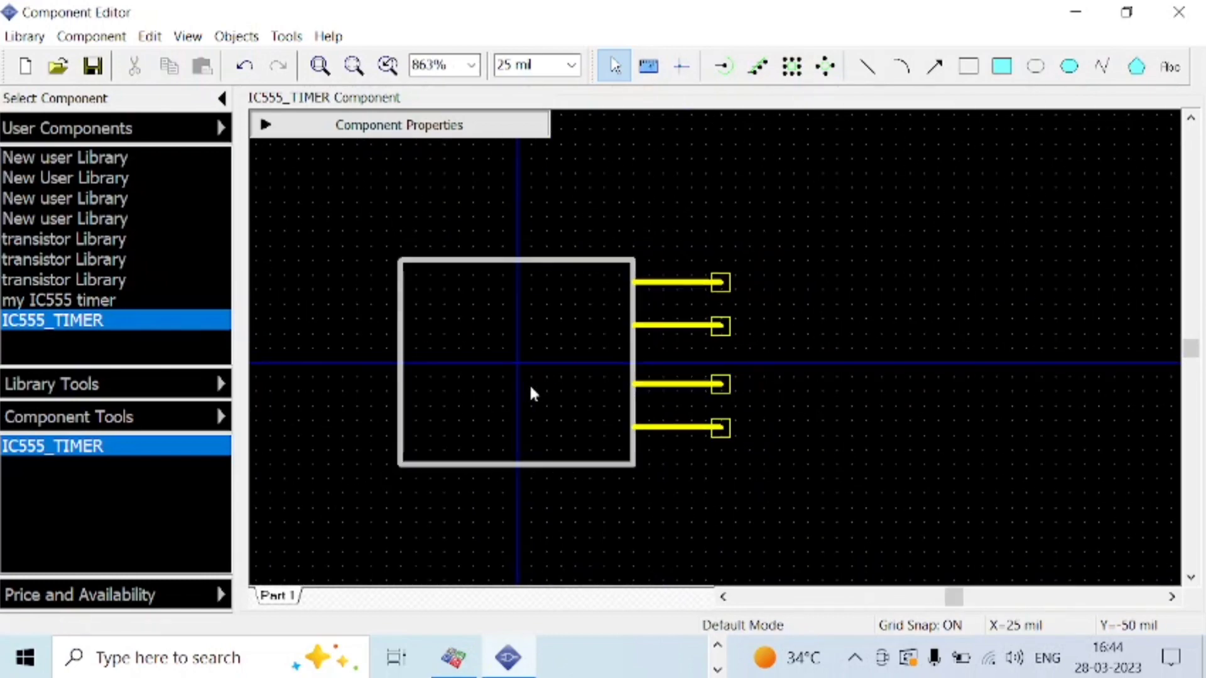
scroll(471, 387, down, 2)
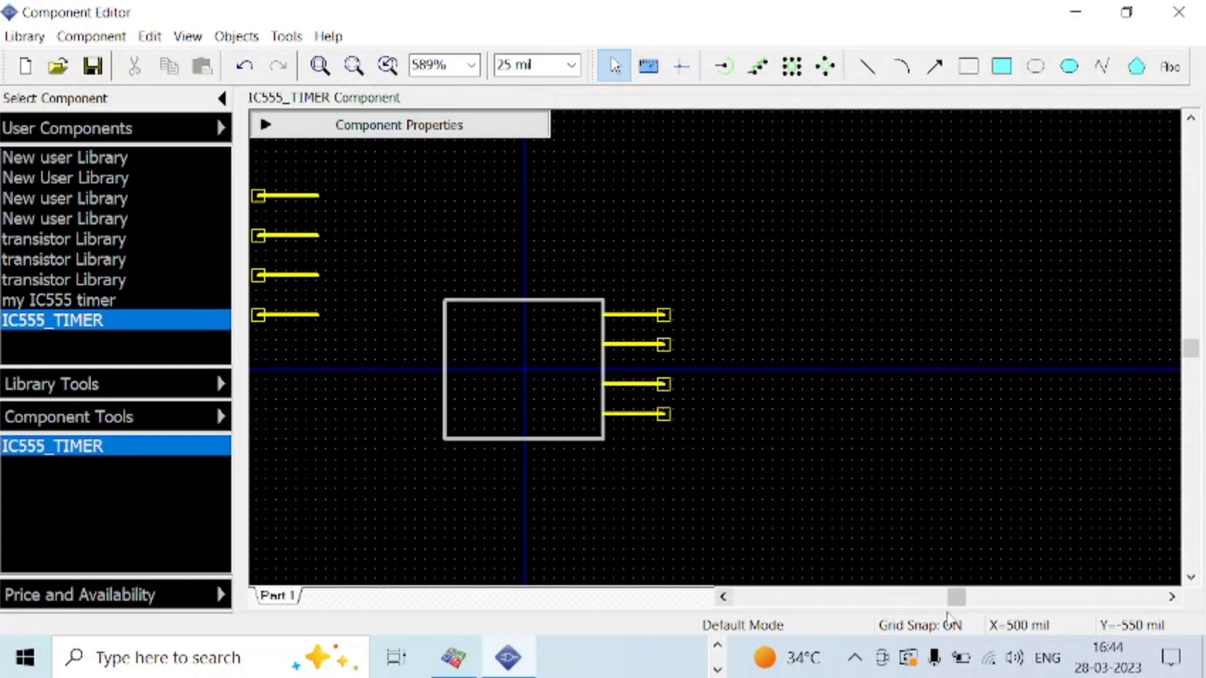
drag(958, 598, 952, 599)
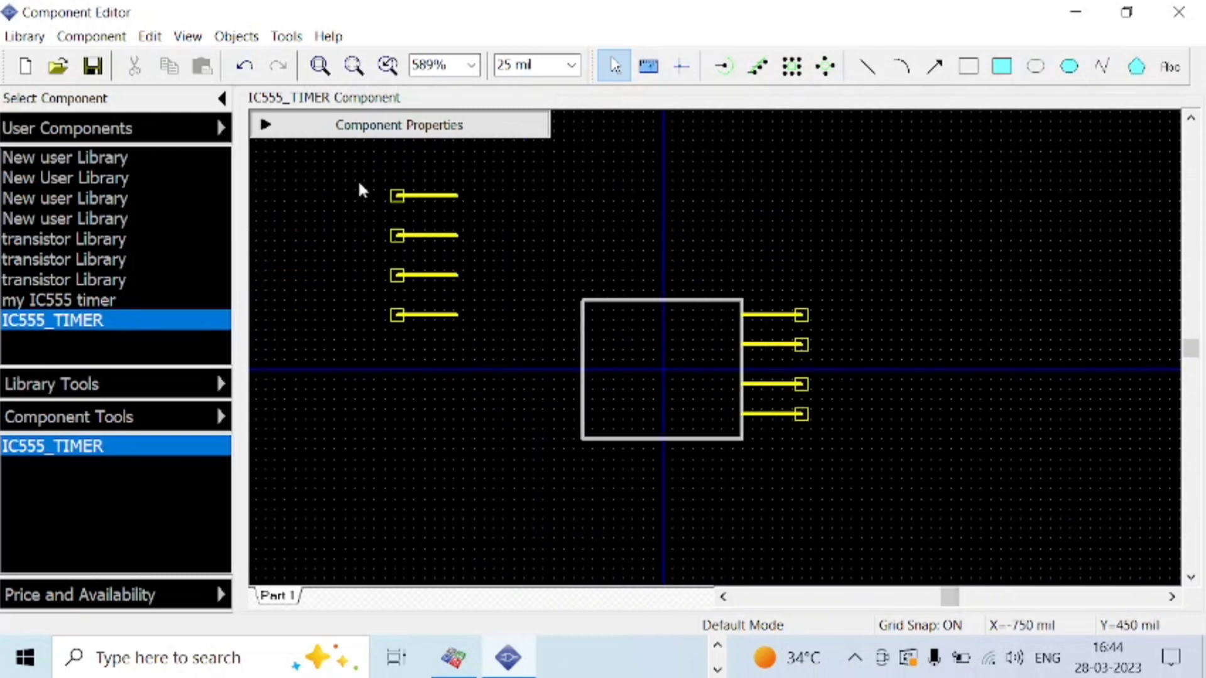
Move the four left-hand pins flush against the body's left edge.
drag(357, 179, 487, 365)
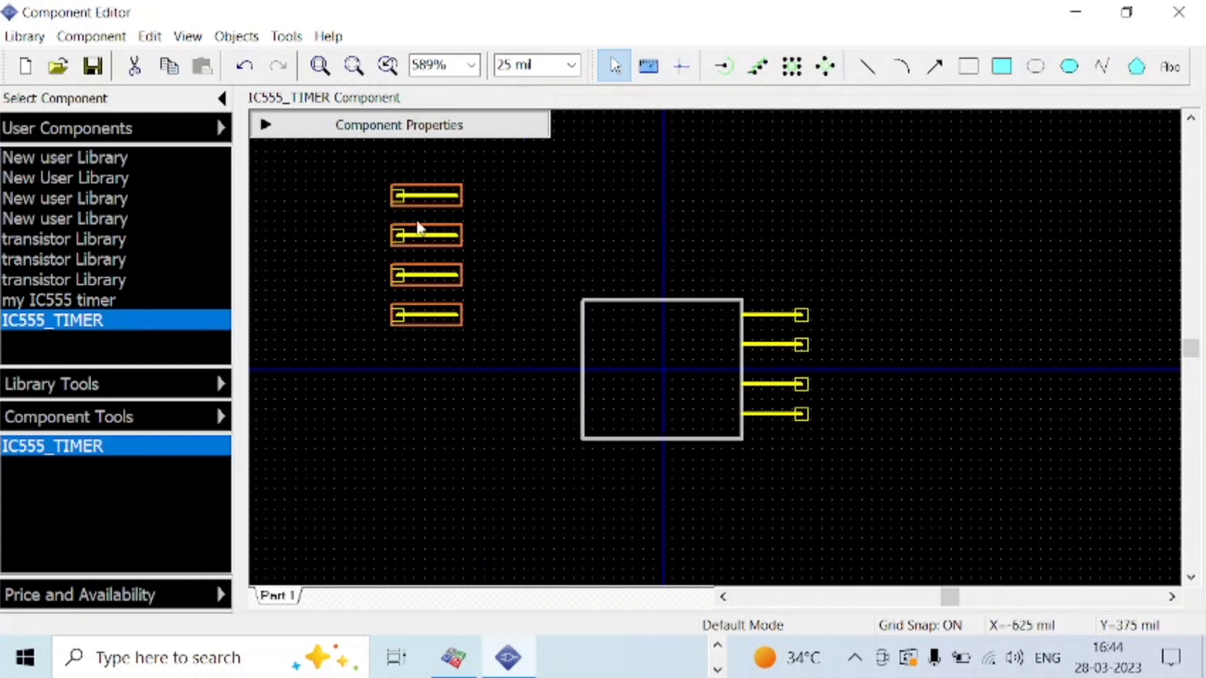
click(427, 280)
drag(354, 174, 500, 366)
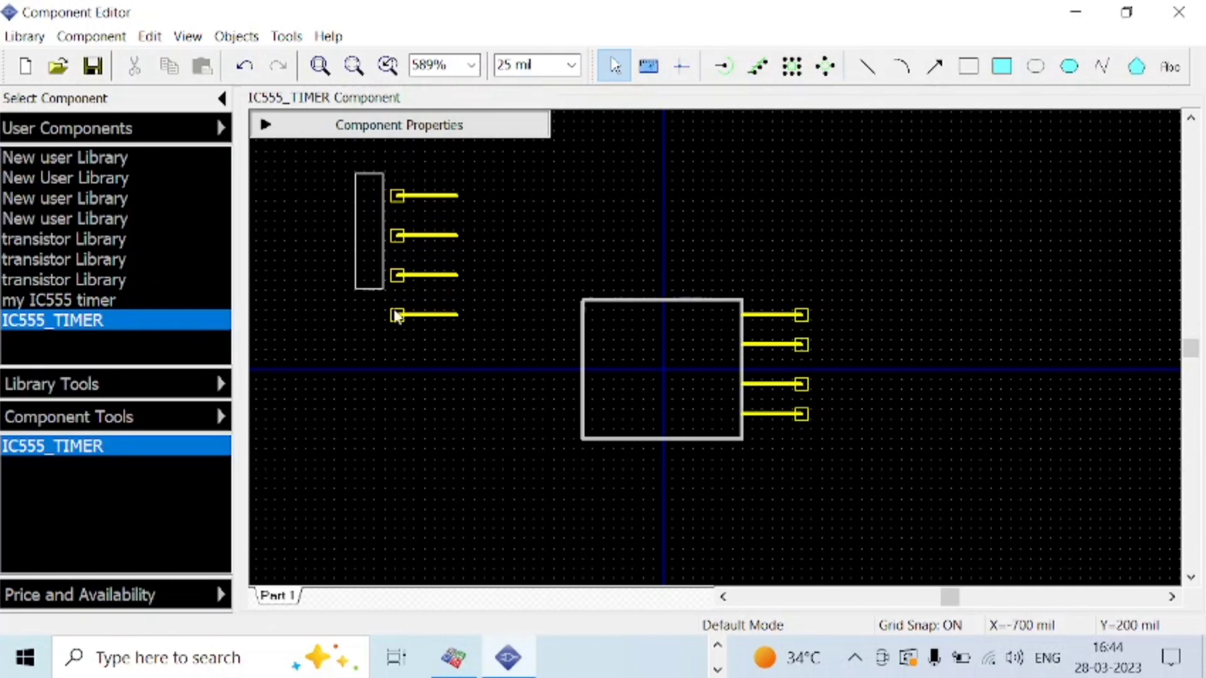
drag(435, 237, 557, 364)
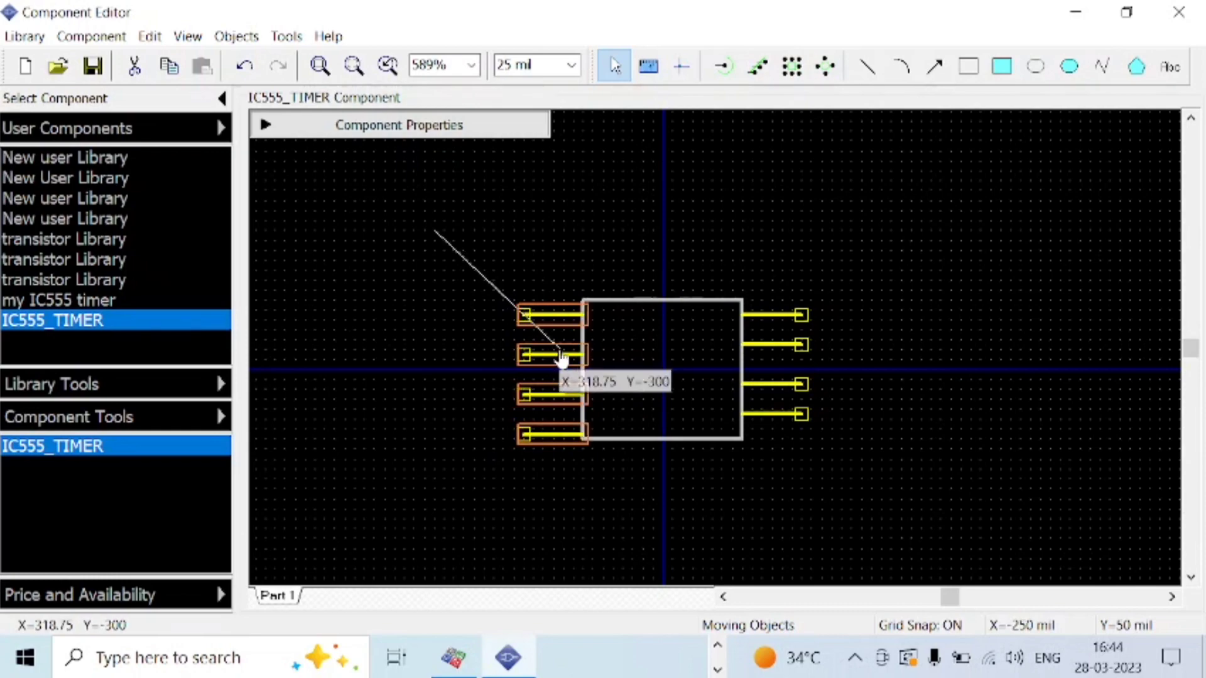
drag(558, 360, 566, 361)
scroll(640, 377, up, 1)
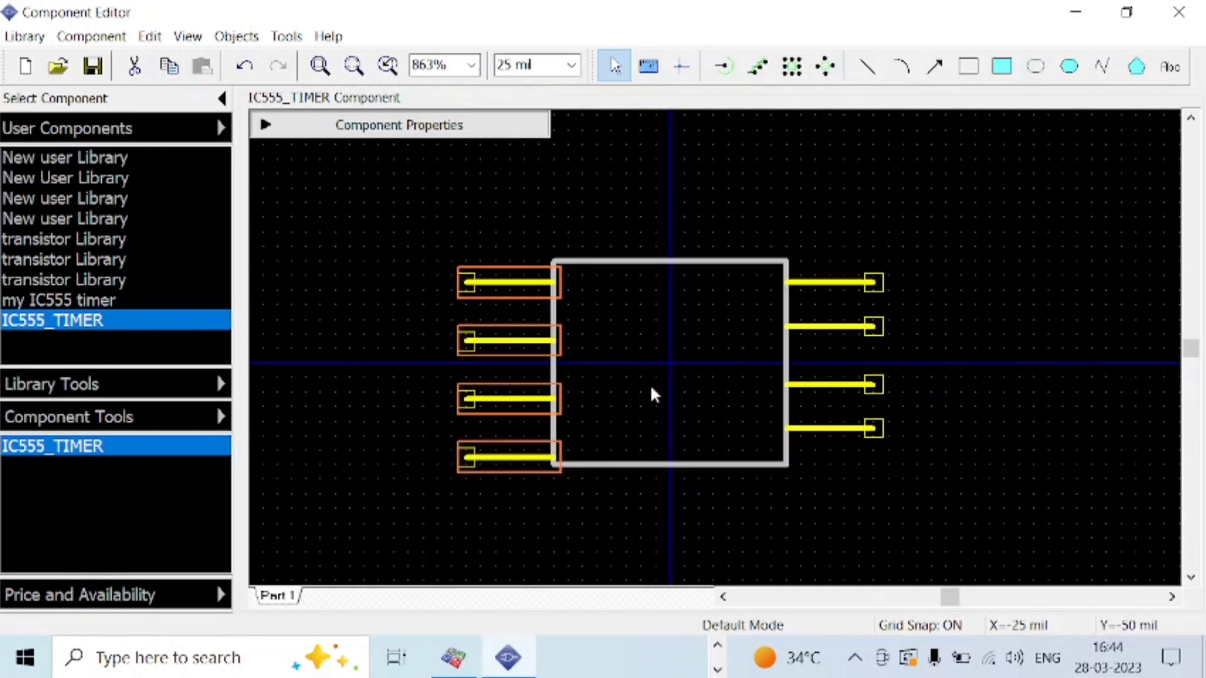
scroll(650, 383, up, 1)
click(617, 469)
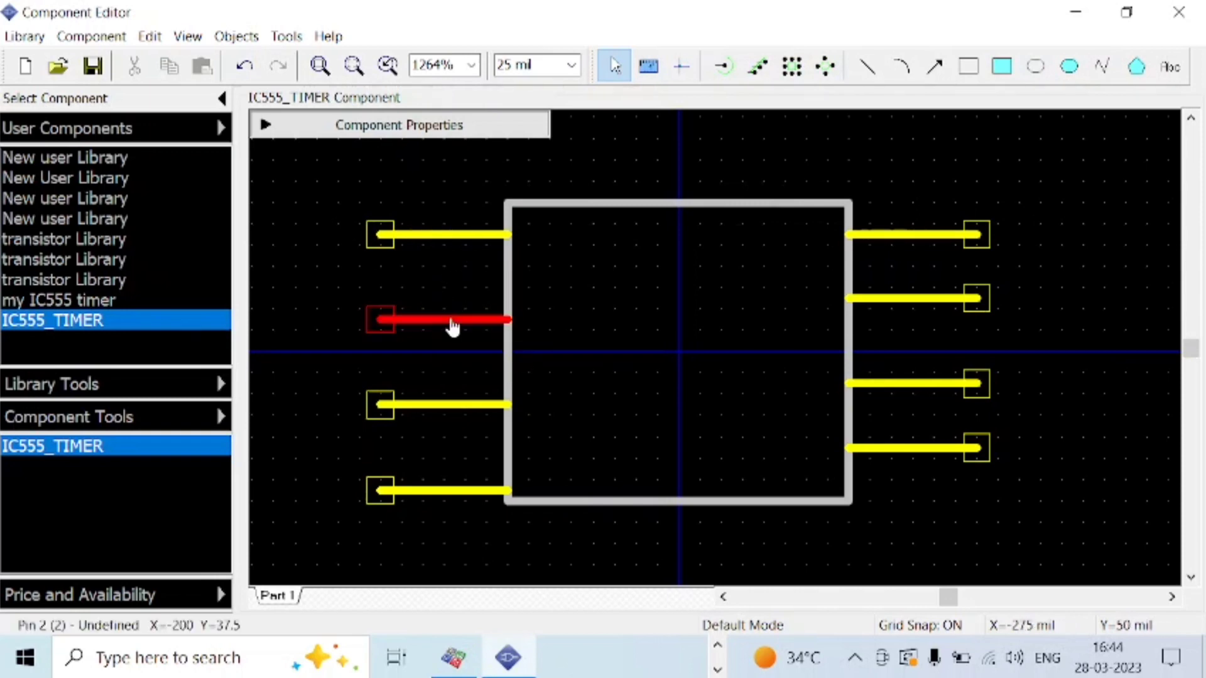
Raise left pins 2, 3 and 4 into line with their opposite right pins.
drag(453, 318, 450, 302)
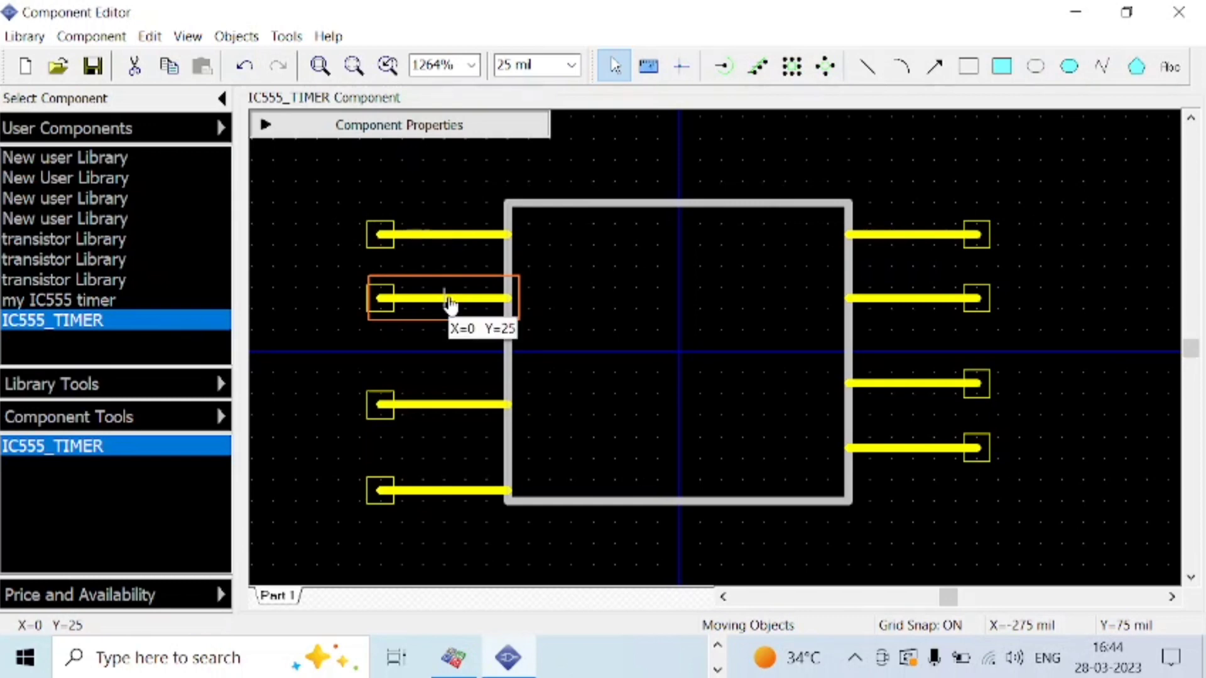
drag(456, 407, 462, 382)
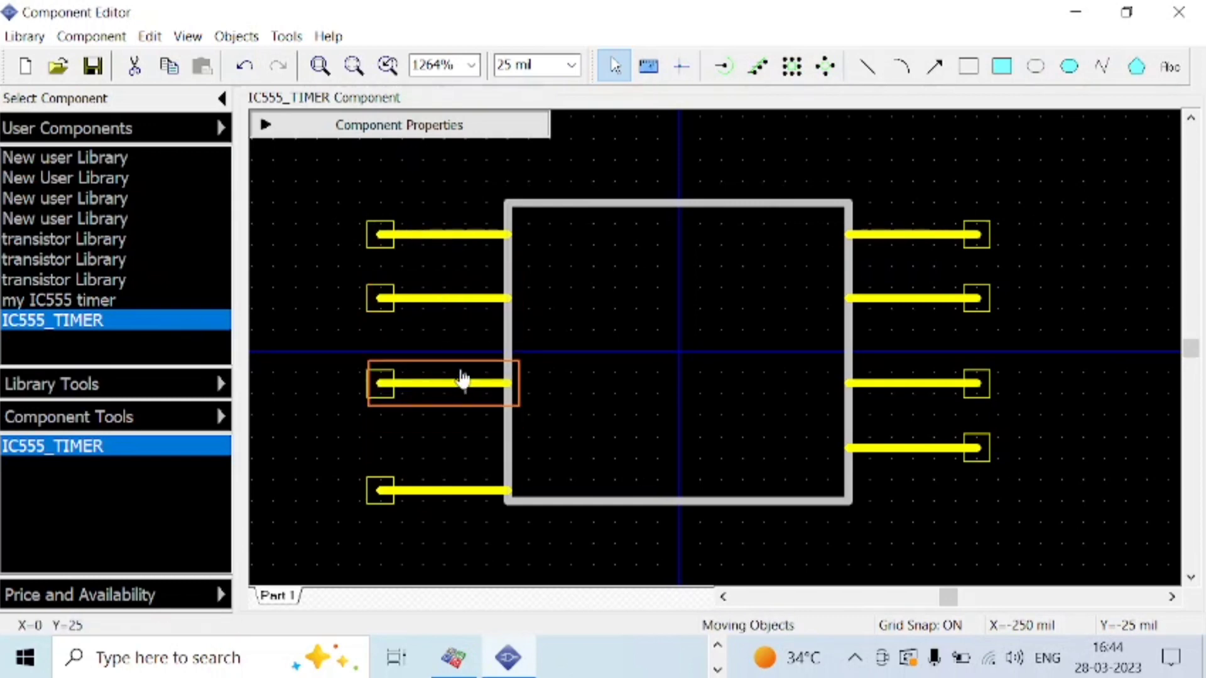
drag(459, 497, 464, 468)
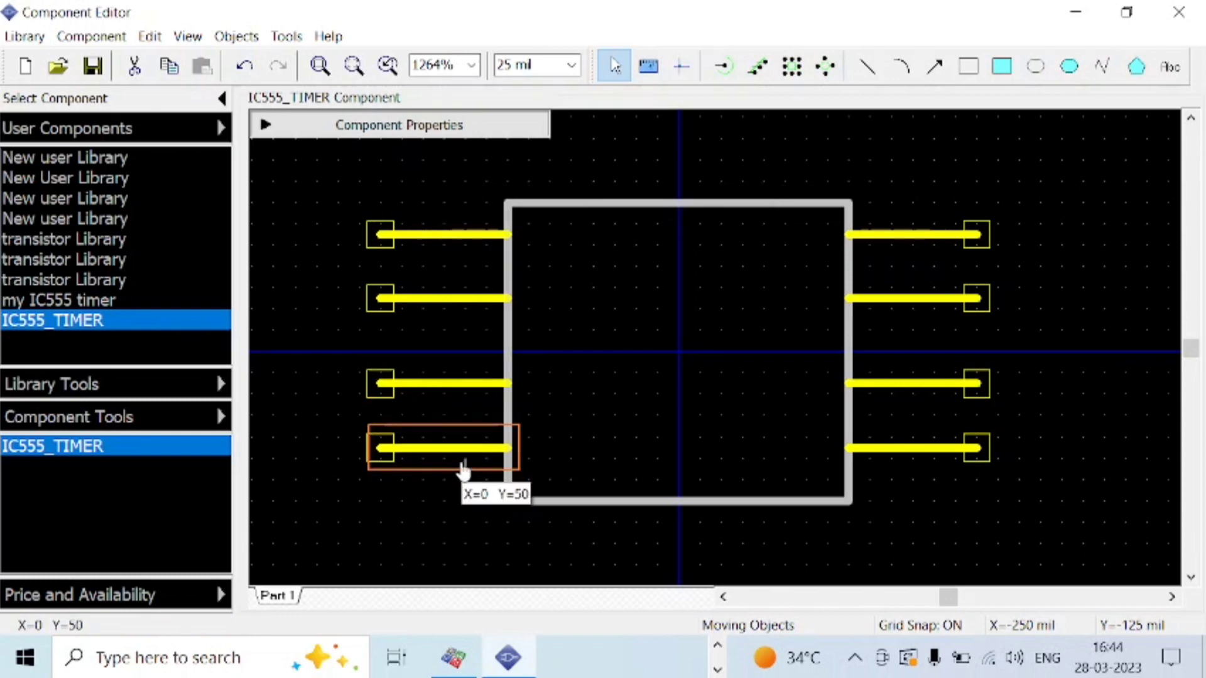
Set pin 1's length to 125 mil.
click(604, 455)
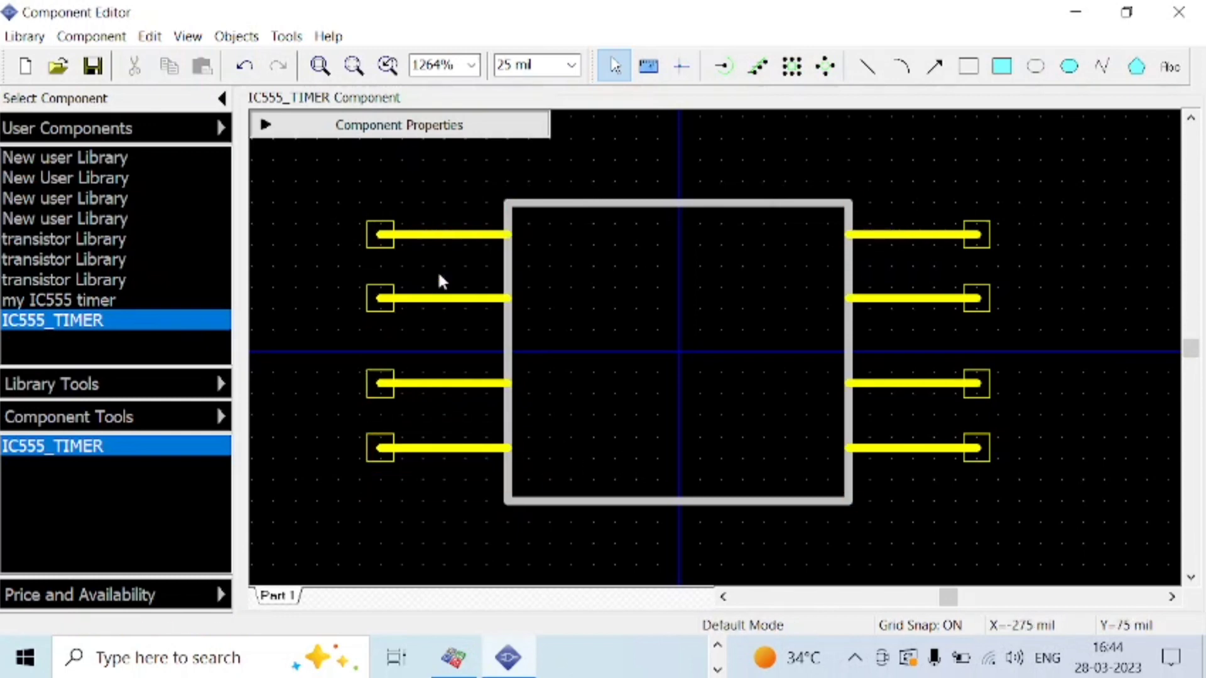
double_click(441, 237)
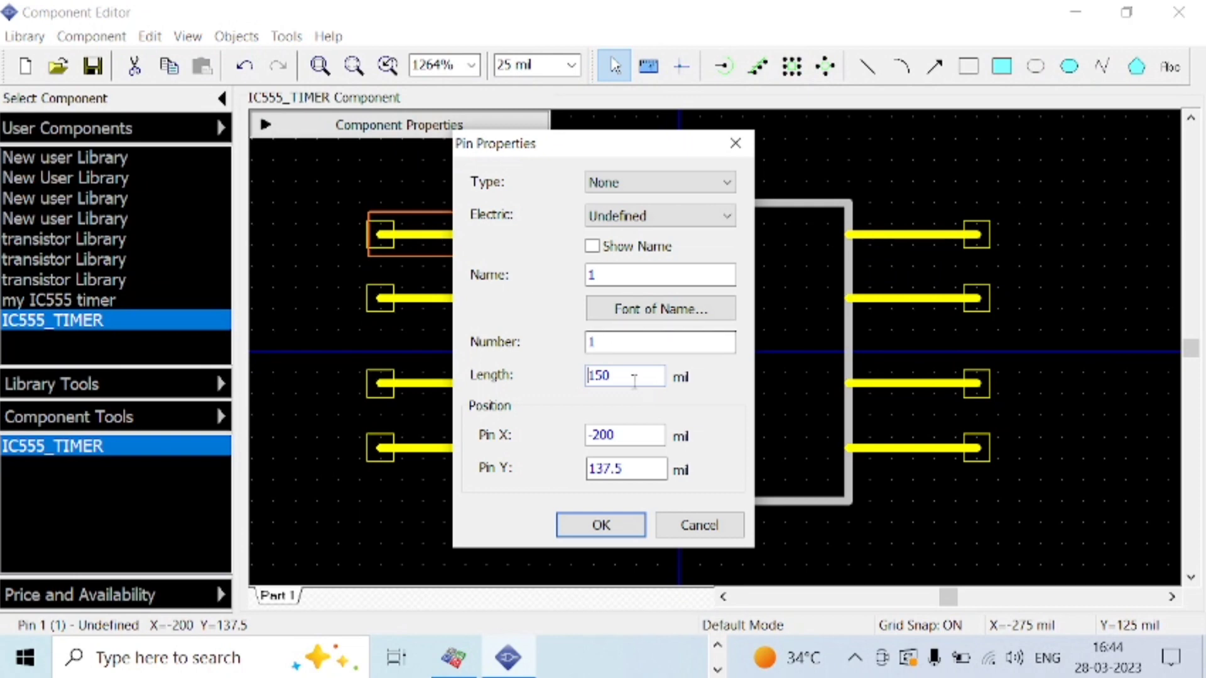
click(629, 373)
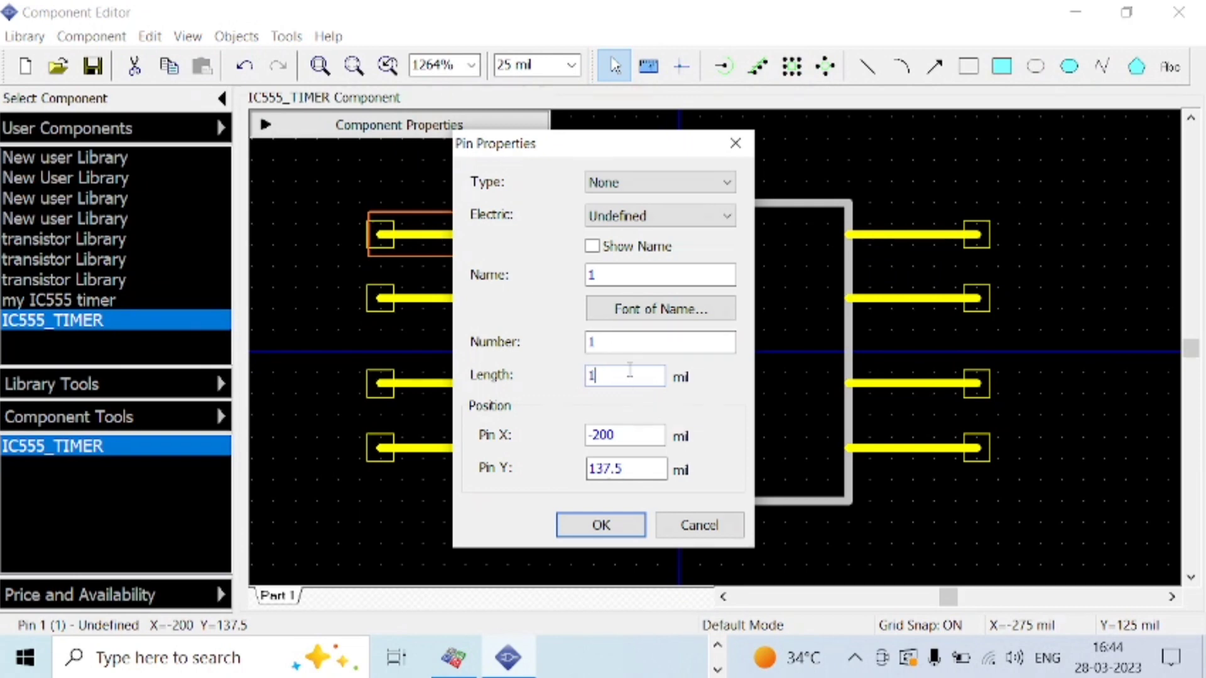
click(611, 524)
click(558, 274)
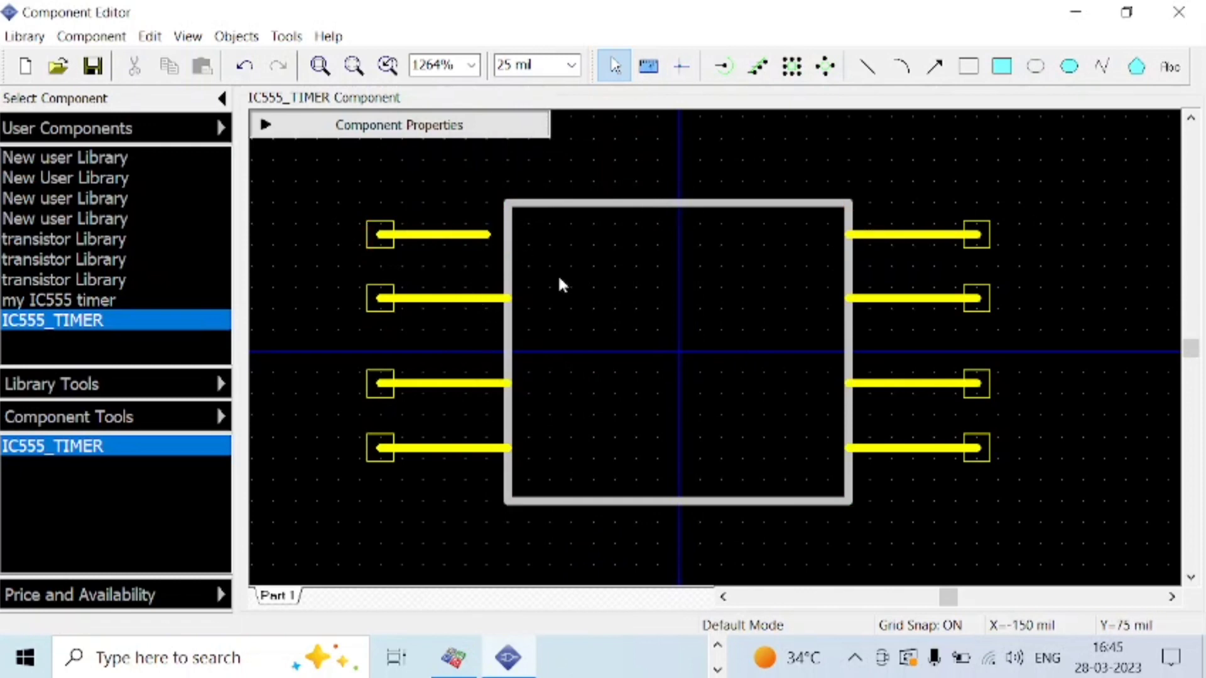
scroll(501, 242, up, 1)
scroll(489, 224, up, 2)
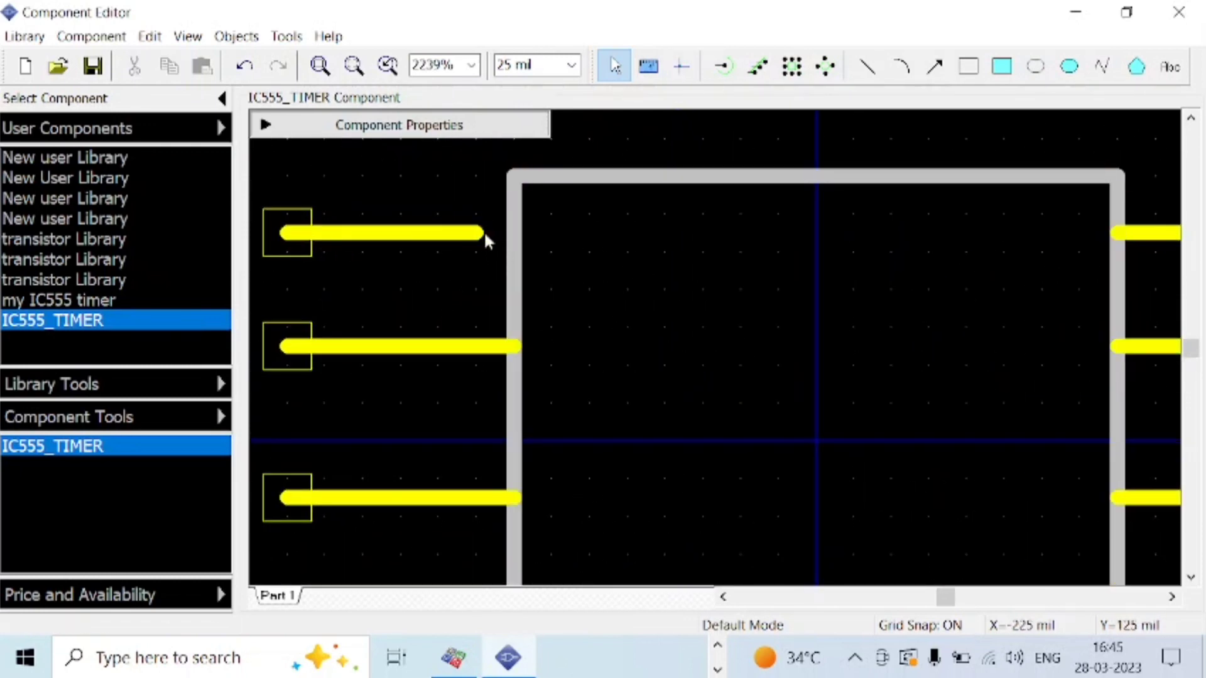
Draw a small circle and move it to pin 1's inner end as the pin-1 marker.
click(1036, 66)
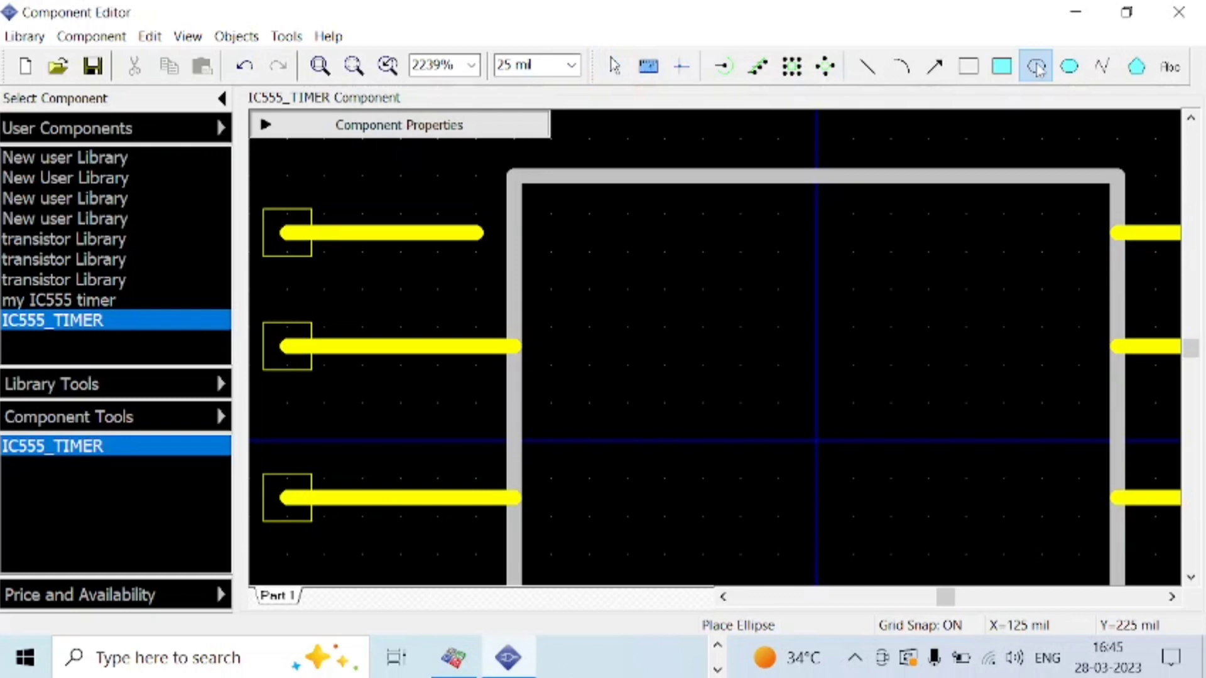
click(622, 273)
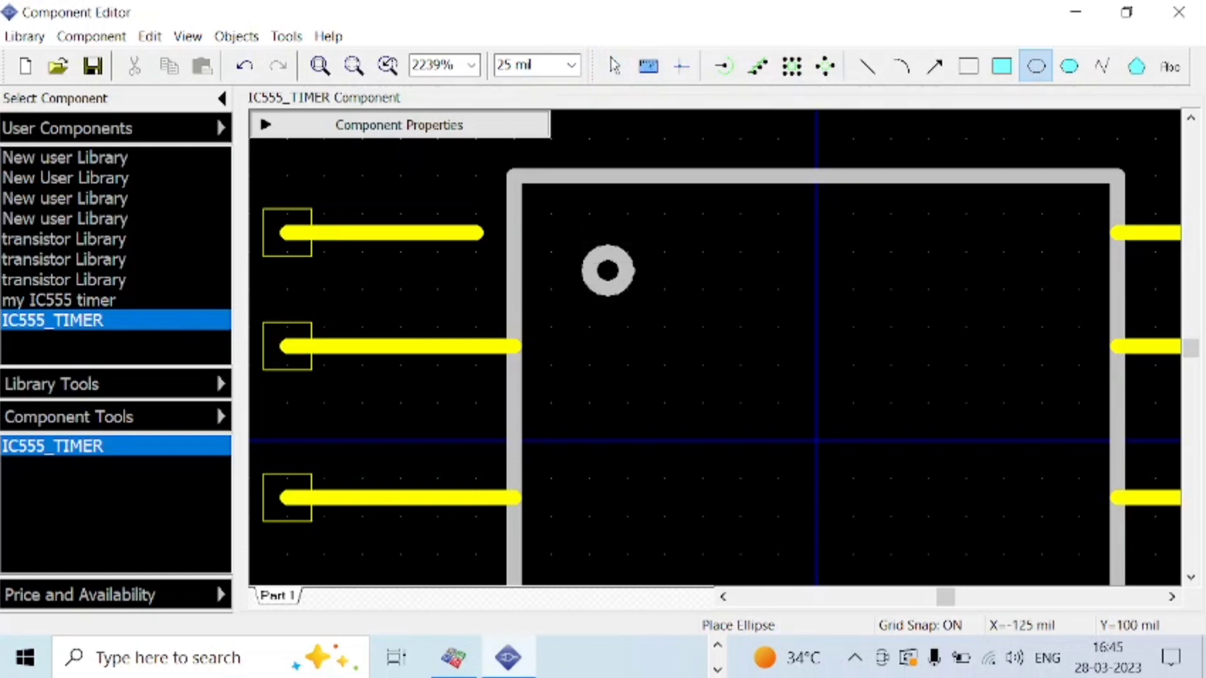
key(Escape)
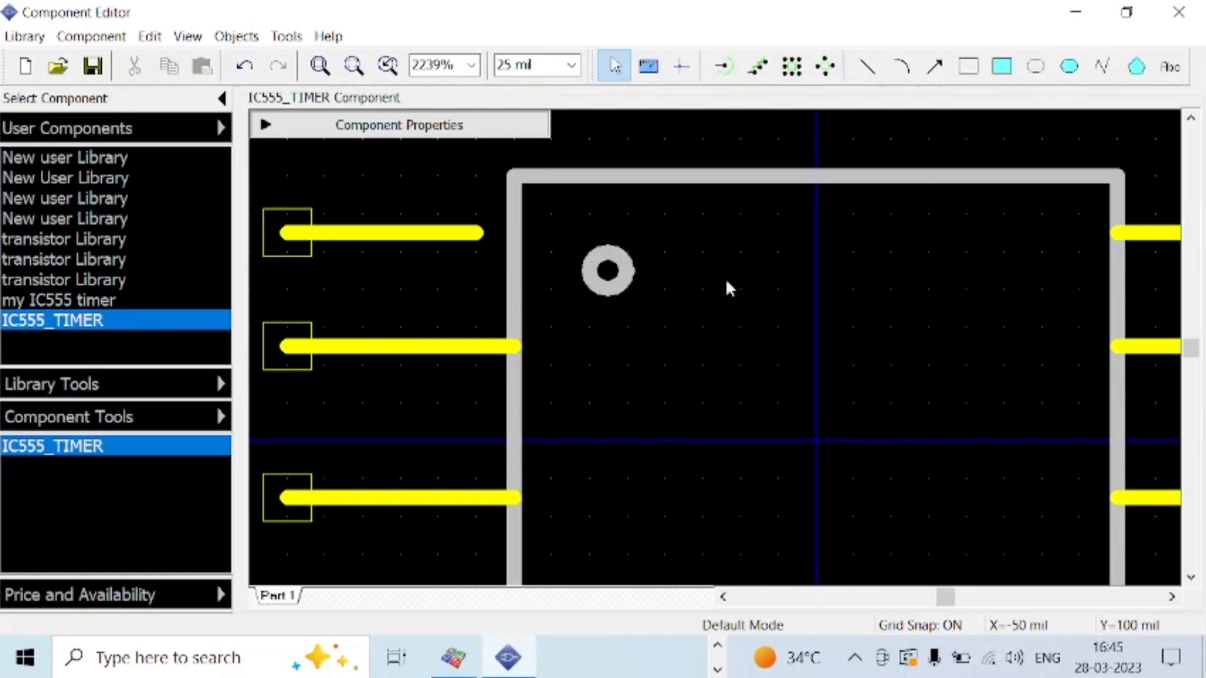
drag(608, 271, 490, 231)
scroll(637, 293, down, 1)
scroll(611, 306, down, 1)
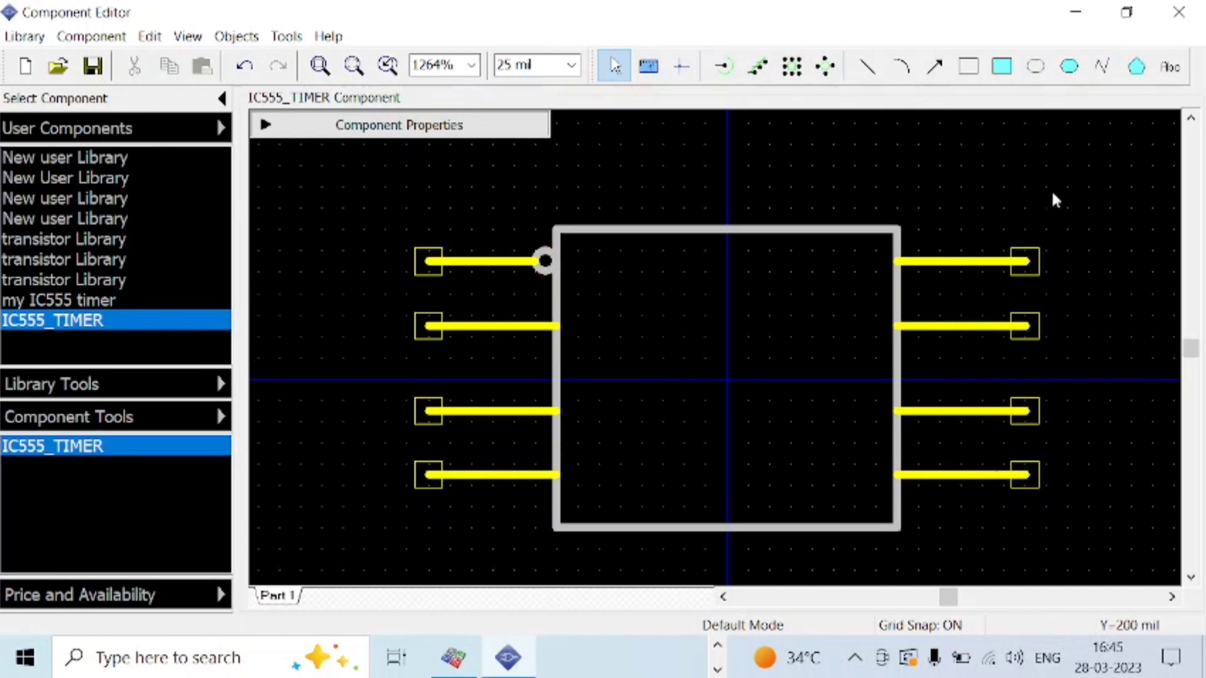
Add text labels RST and VCO along the body's top edge, and GND and OUT along its bottom edge.
click(1171, 66)
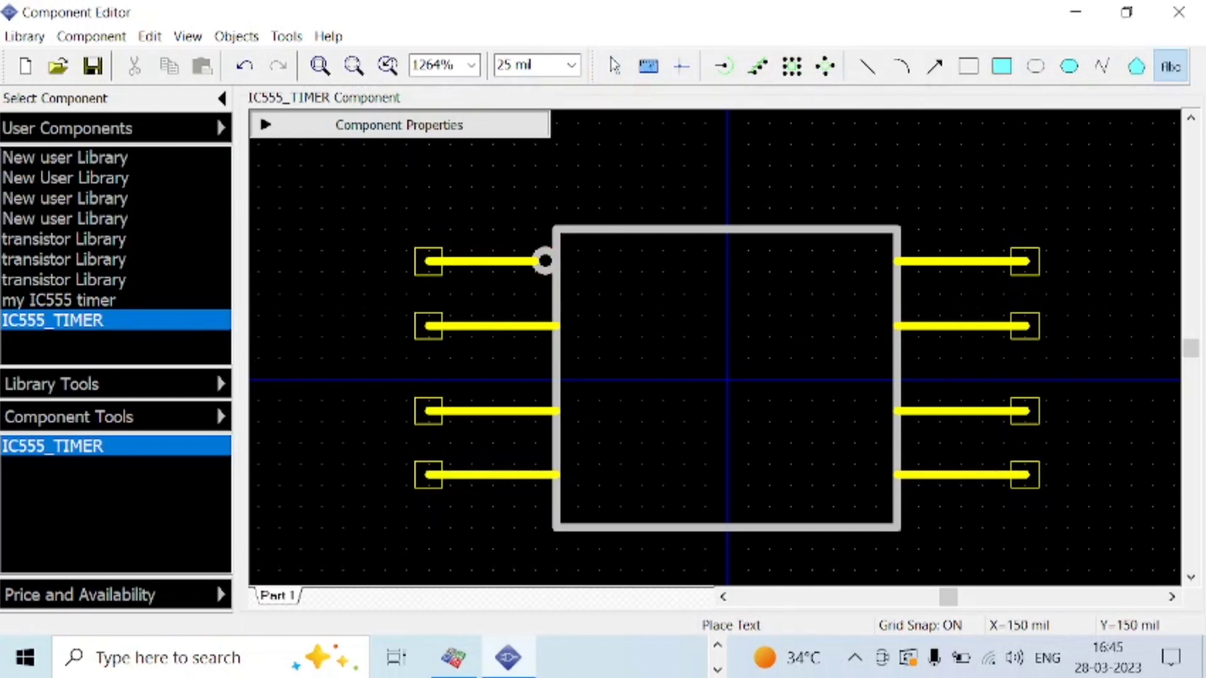
click(570, 263)
text(RST)
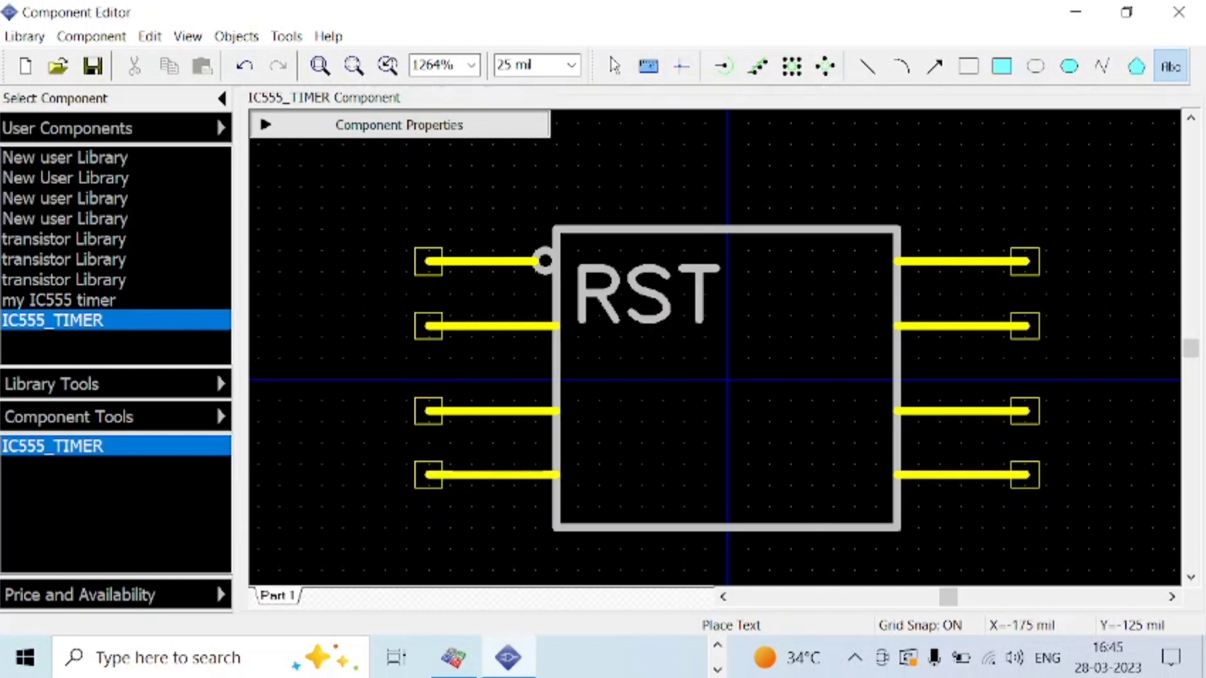
click(569, 498)
text(GN)
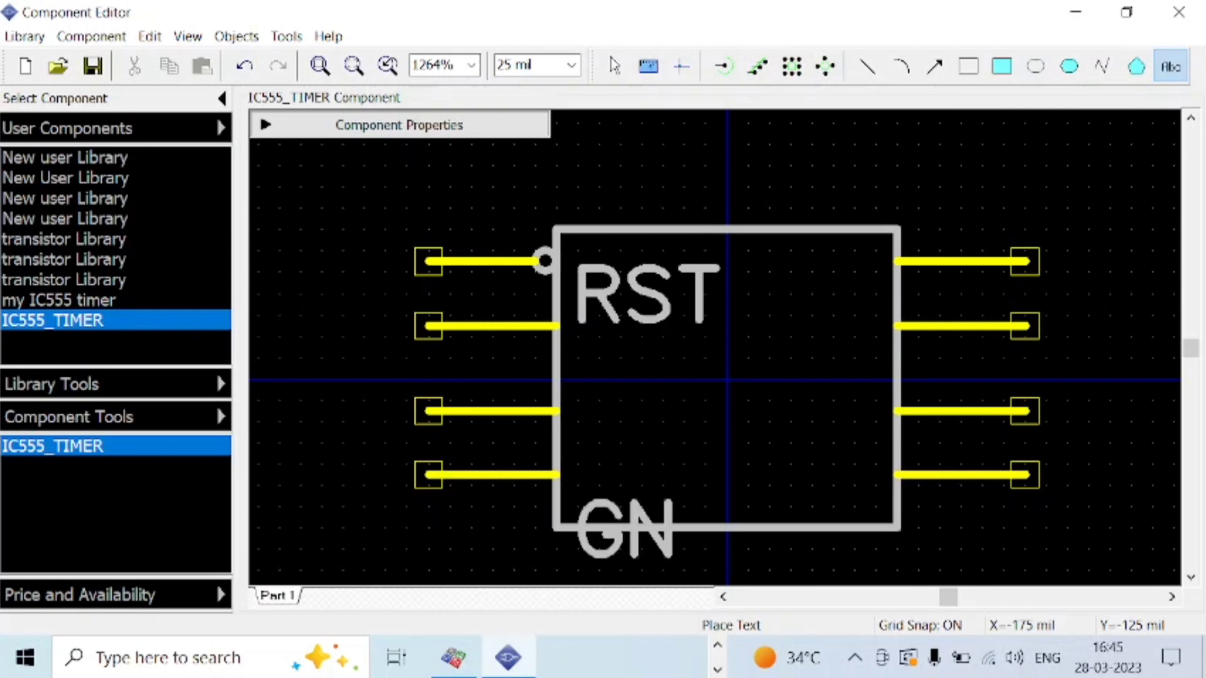
text(D)
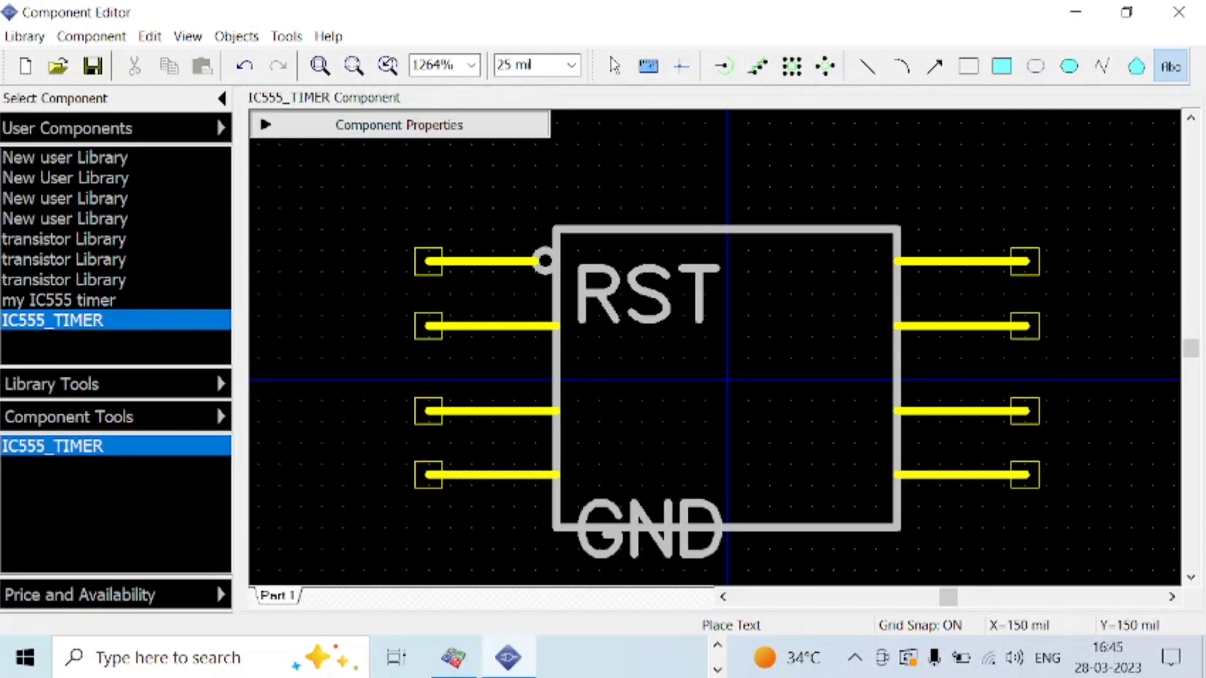
text(V)
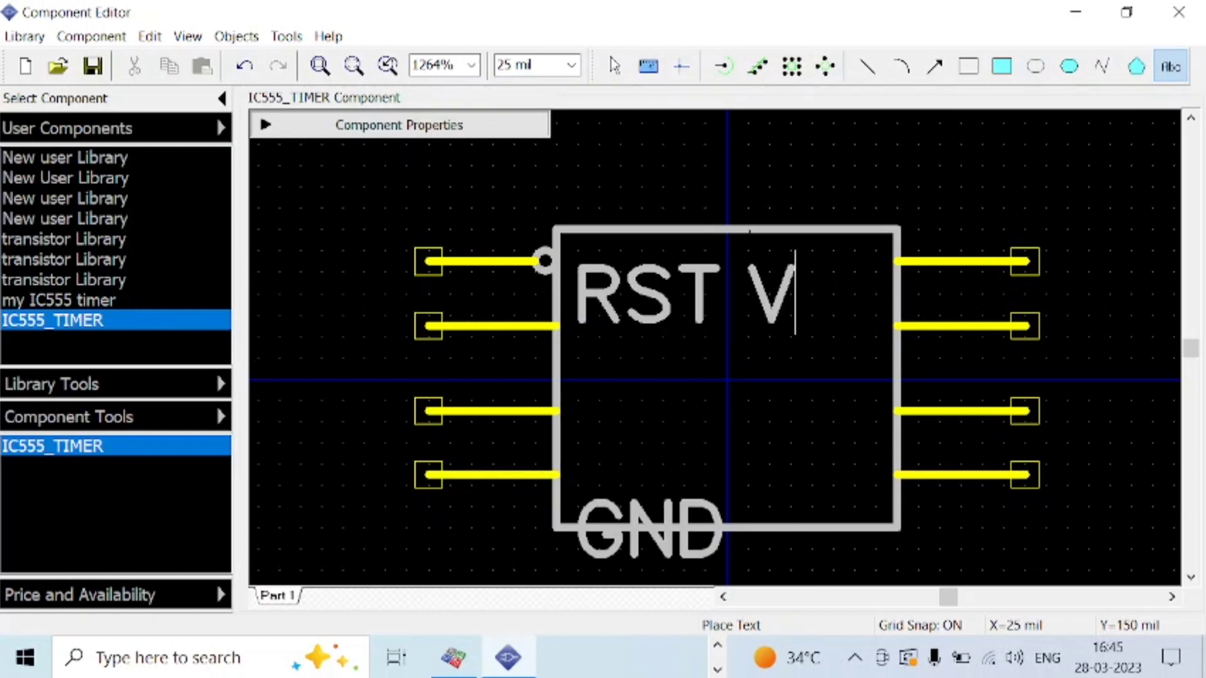
text(CO)
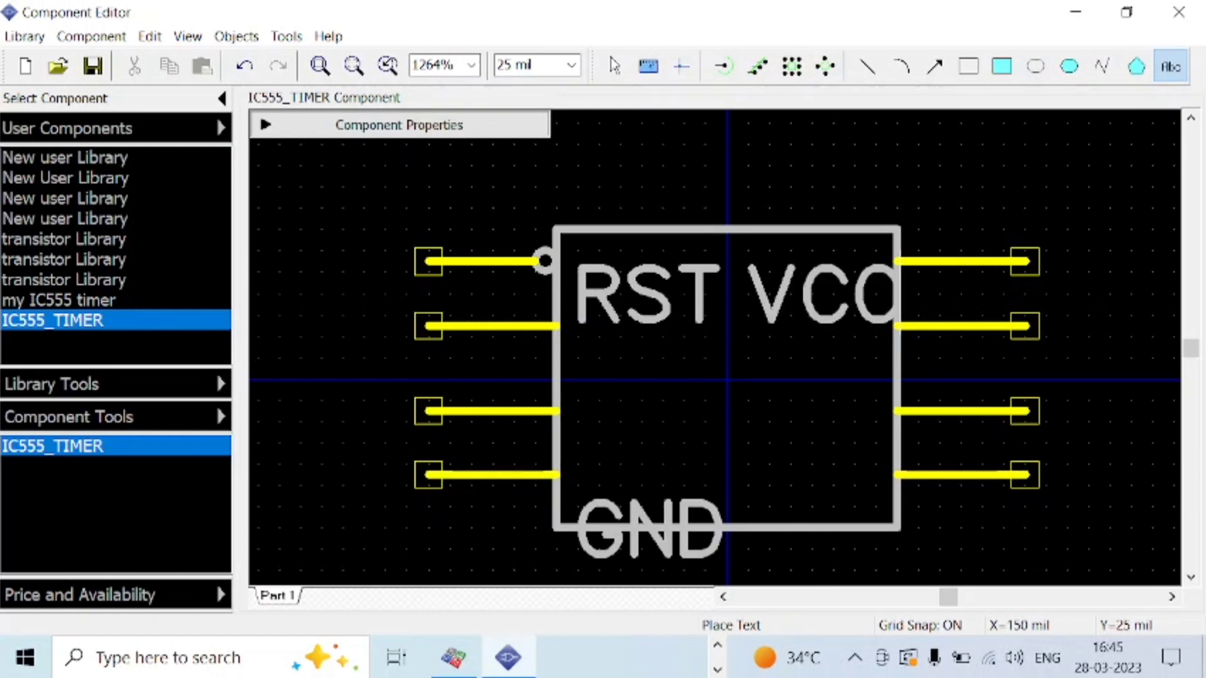
scroll(841, 408, down, 1)
scroll(847, 419, up, 1)
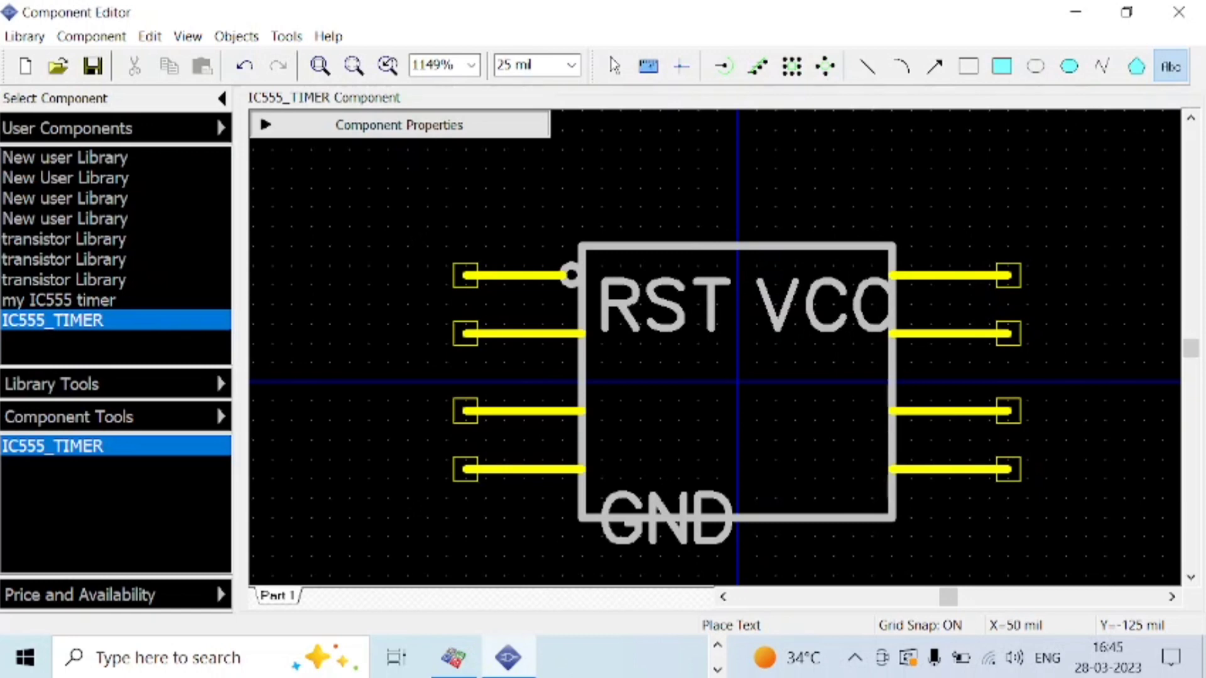
text(OUT)
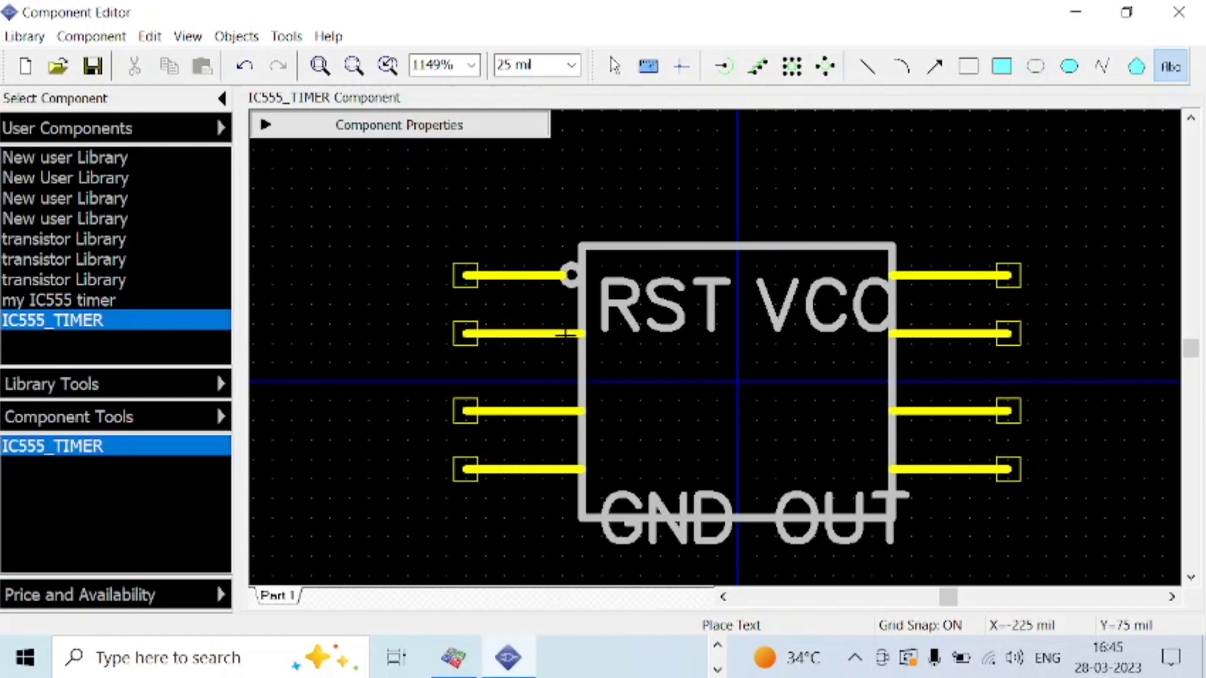
scroll(660, 366, down, 1)
scroll(660, 365, down, 1)
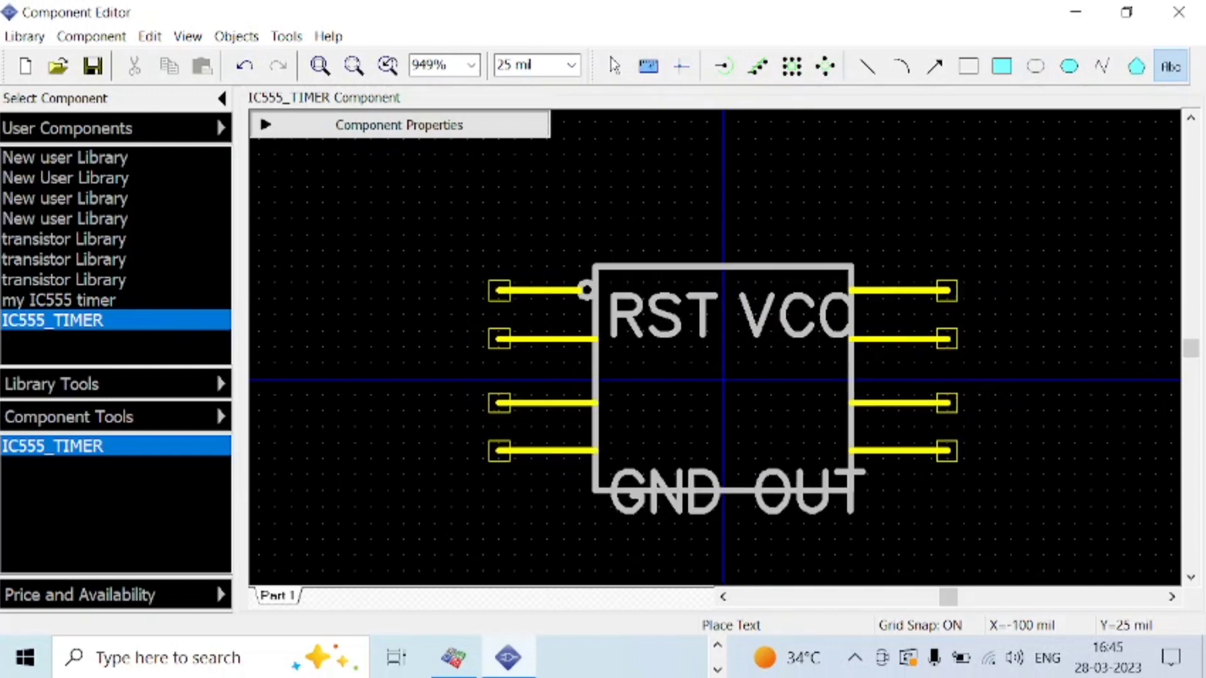
scroll(722, 382, down, 1)
scroll(742, 386, down, 1)
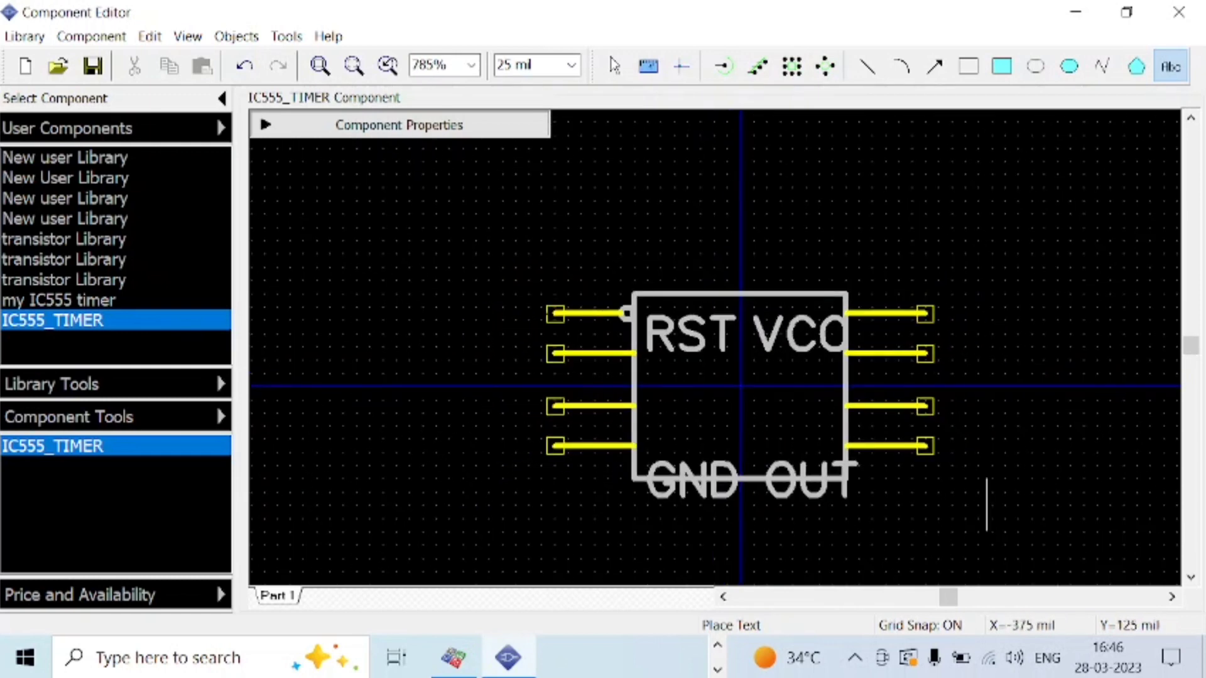
Save the component library over the existing IC555.eli file, confirming the replacement.
click(93, 65)
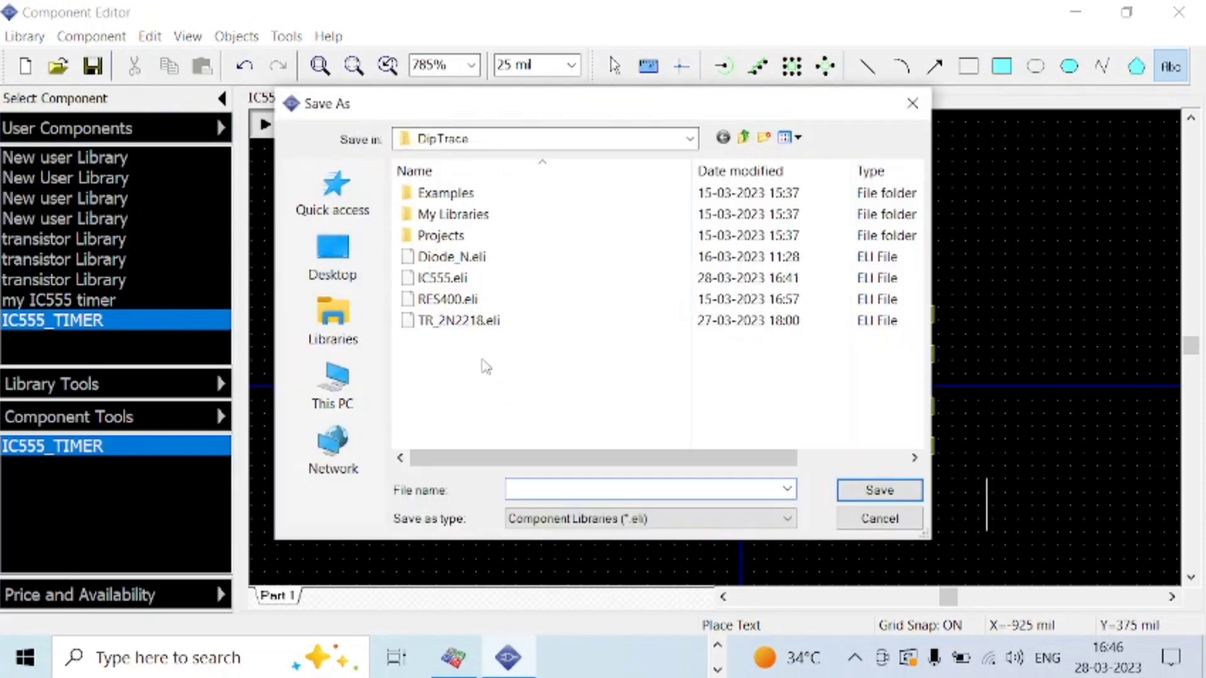
click(464, 283)
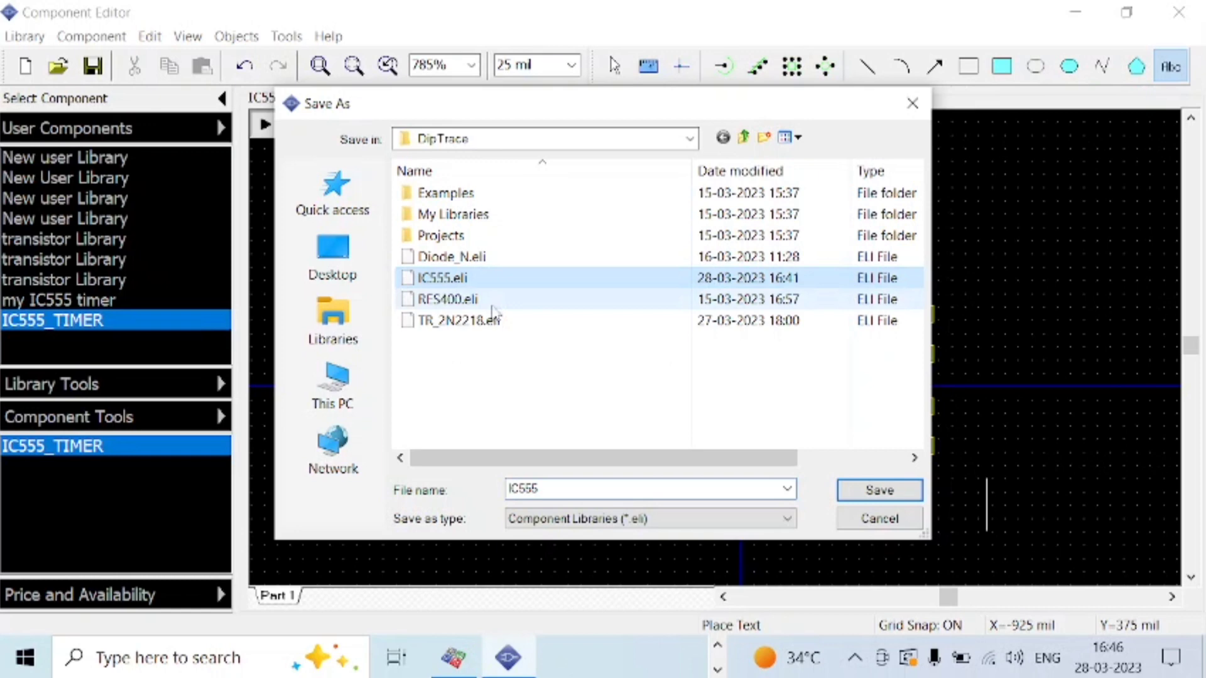
click(905, 494)
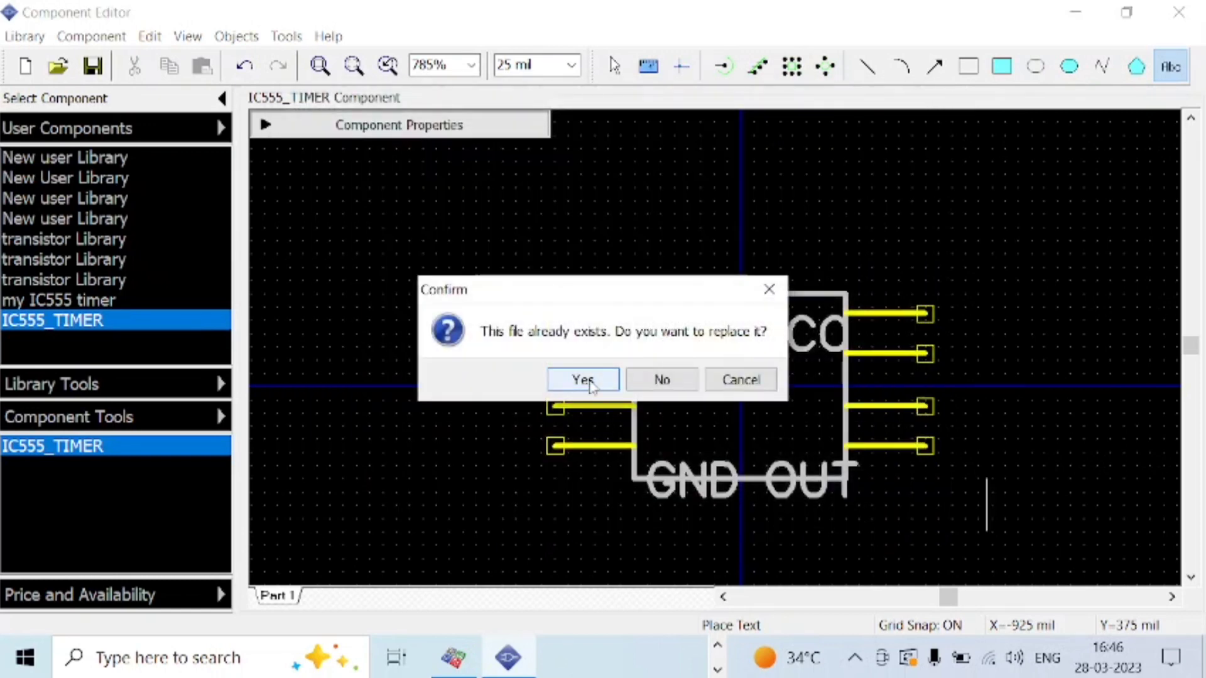
click(582, 380)
scroll(582, 492, down, 1)
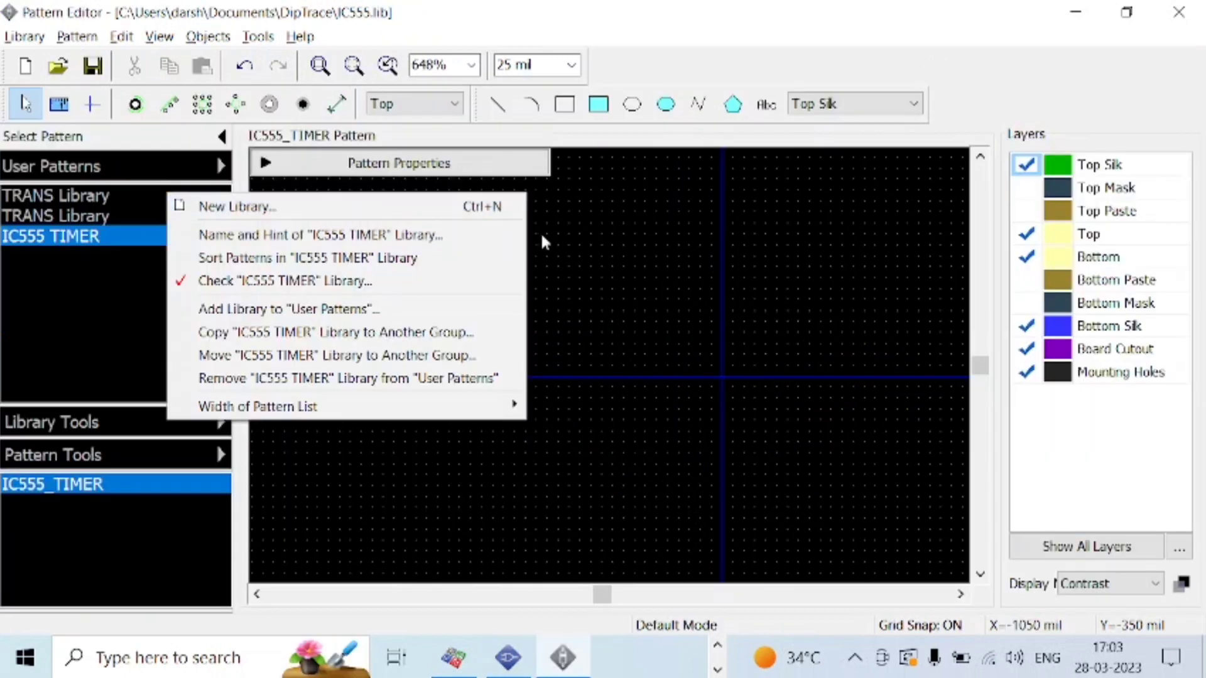
Check that Pattern Properties show the name IC555_TIMER and reference designator U.
click(581, 243)
click(265, 164)
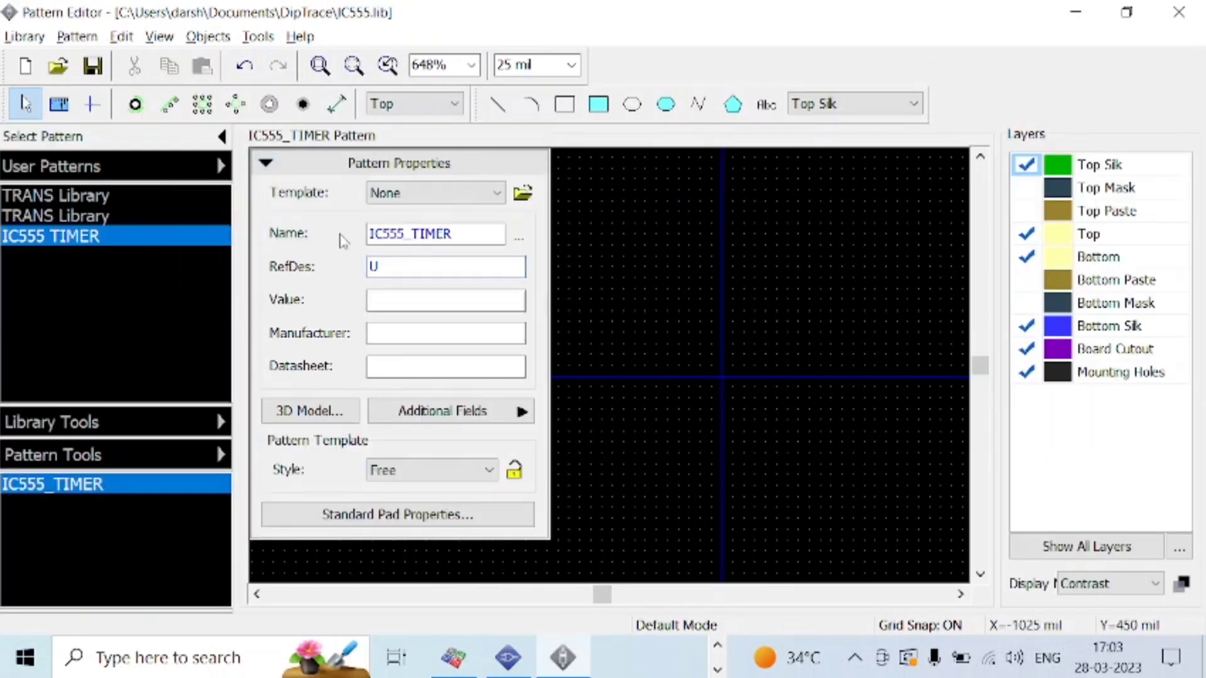
click(463, 234)
click(267, 165)
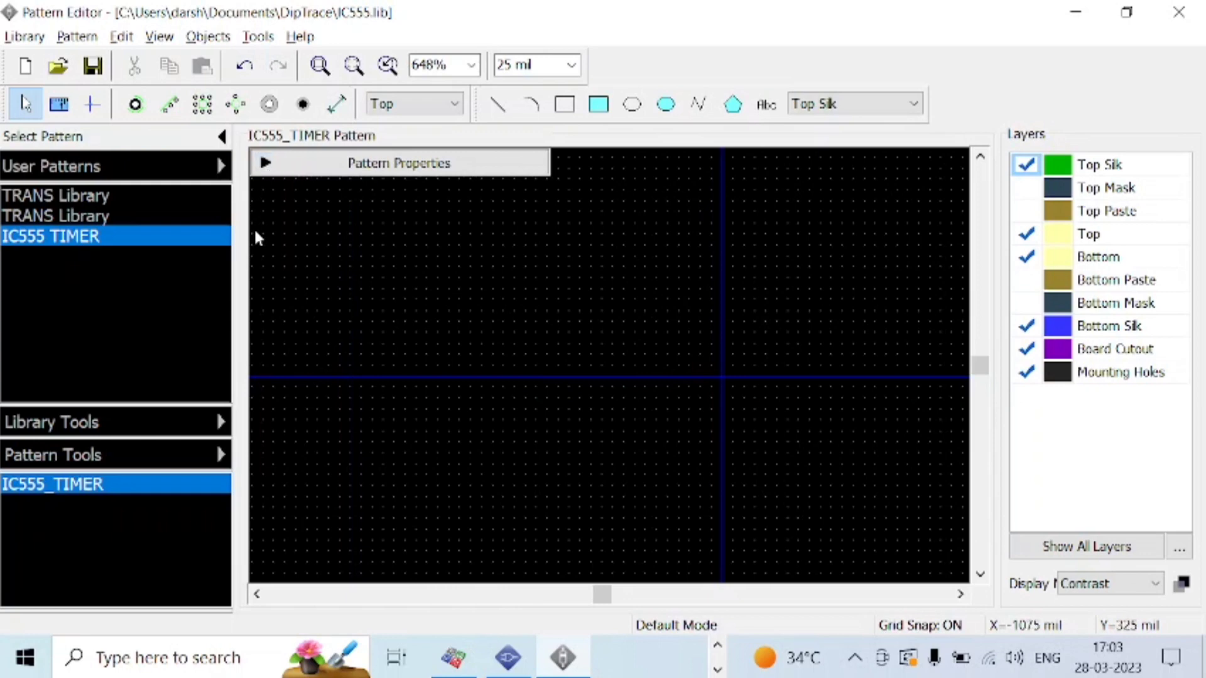
Draw a 200 x 400 mil Top Silk rectangle outline and select it.
click(566, 105)
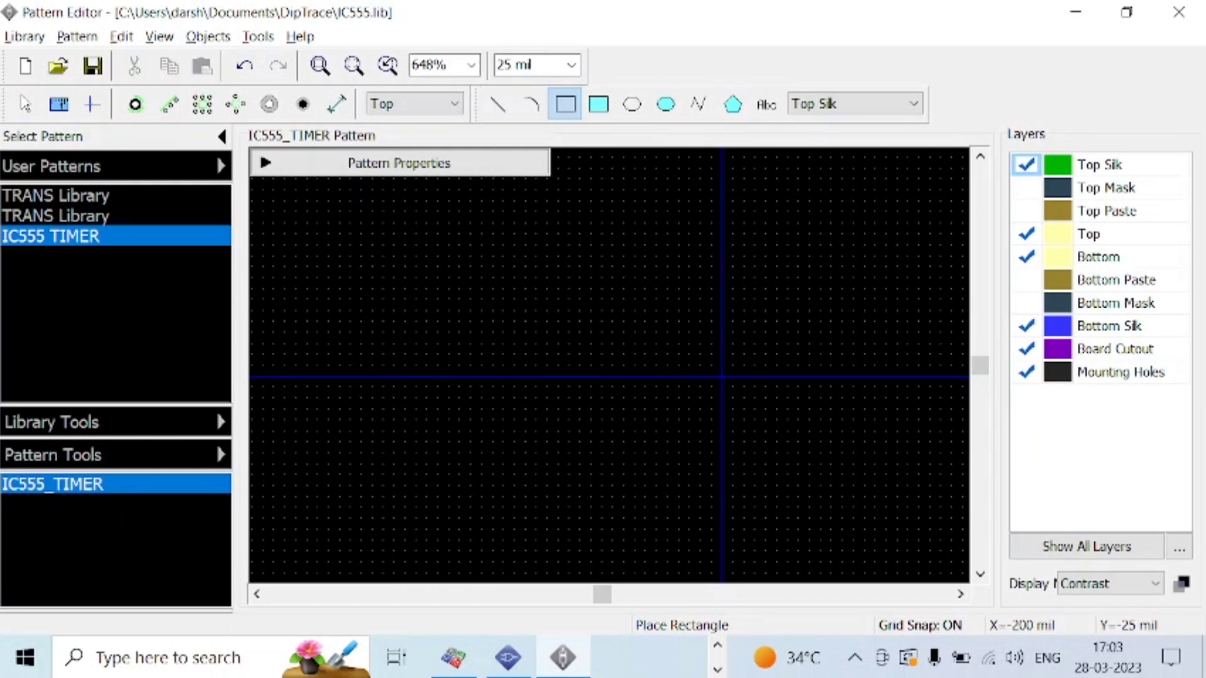
scroll(686, 377, up, 1)
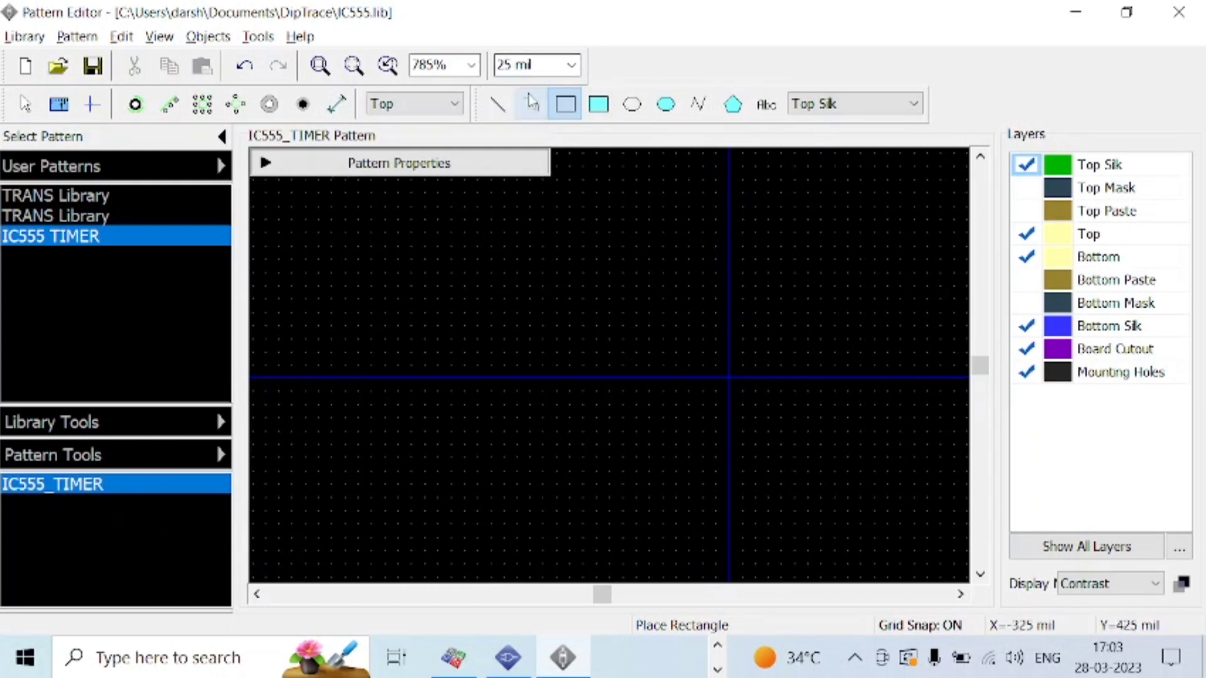
scroll(671, 392, up, 1)
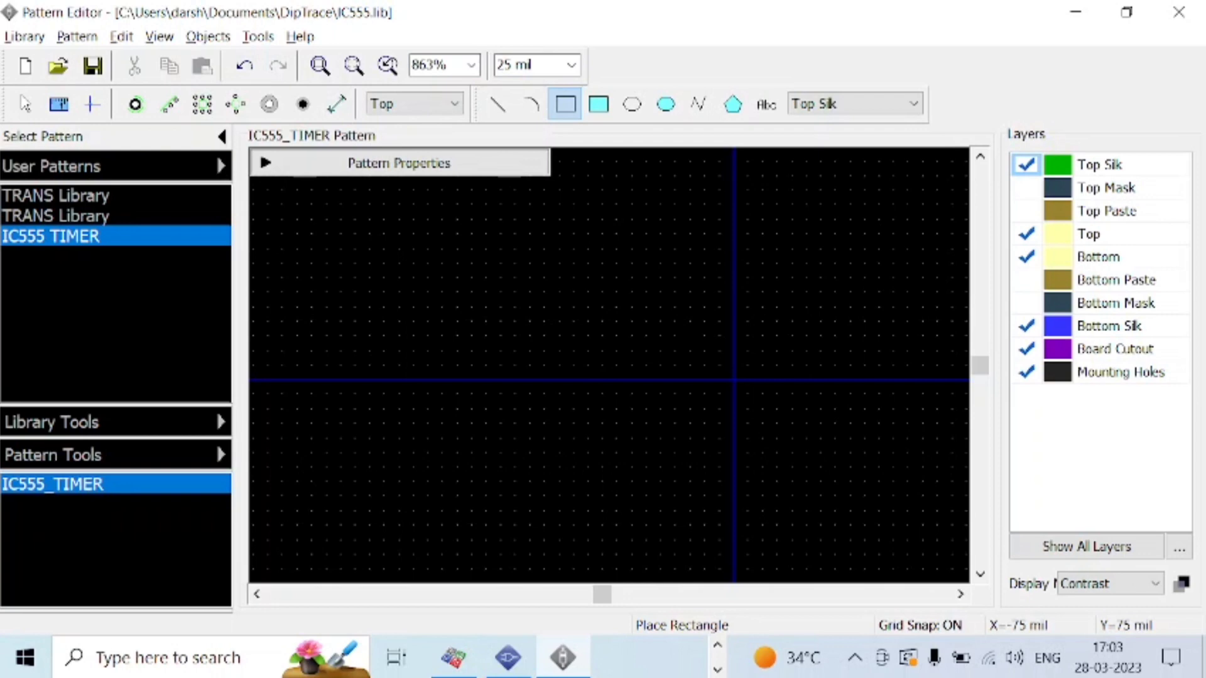
click(689, 336)
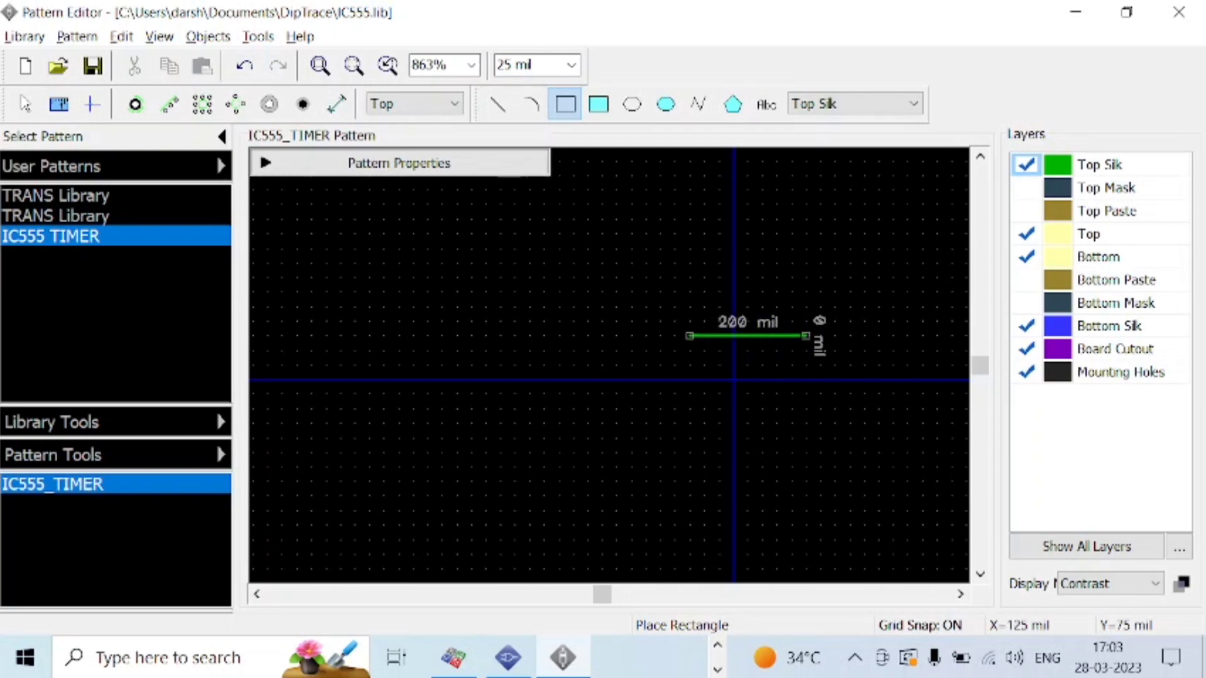
click(805, 336)
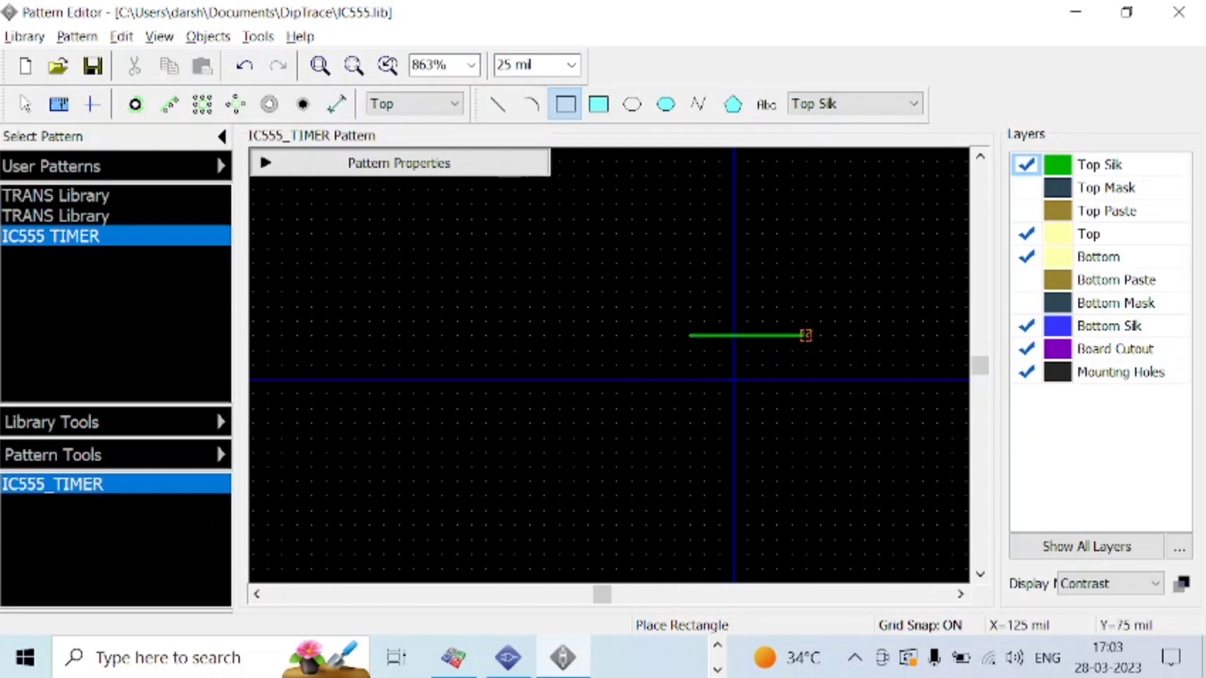
click(806, 336)
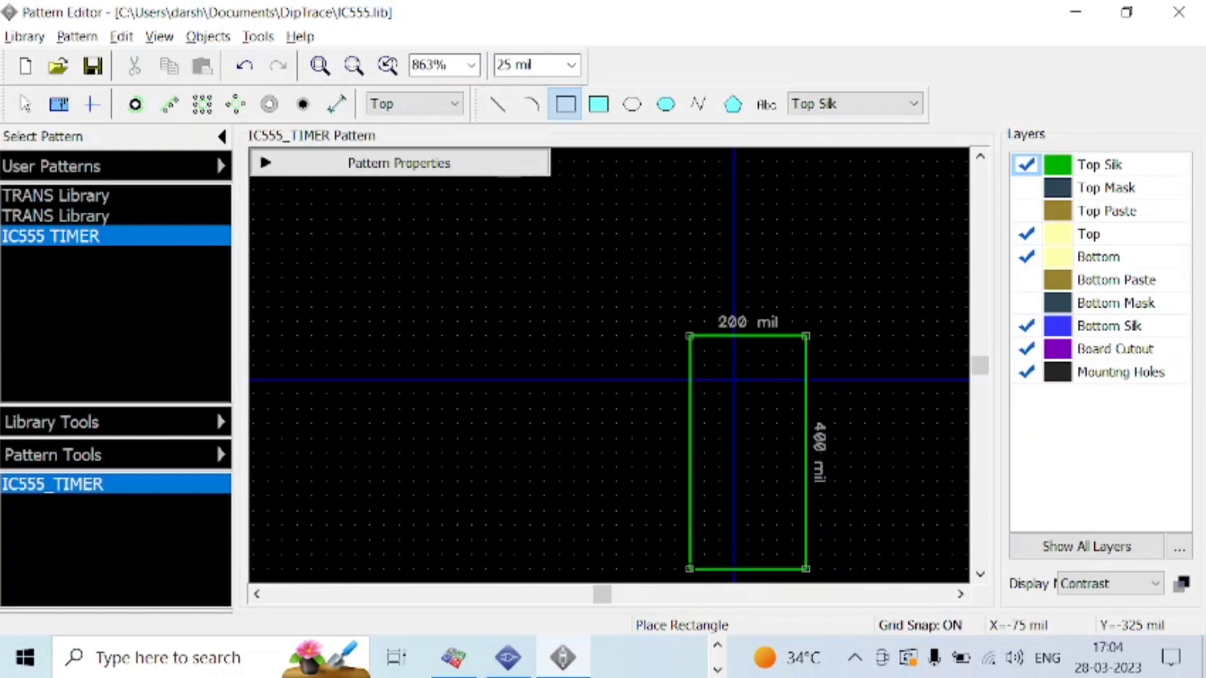
click(689, 569)
scroll(887, 465, down, 1)
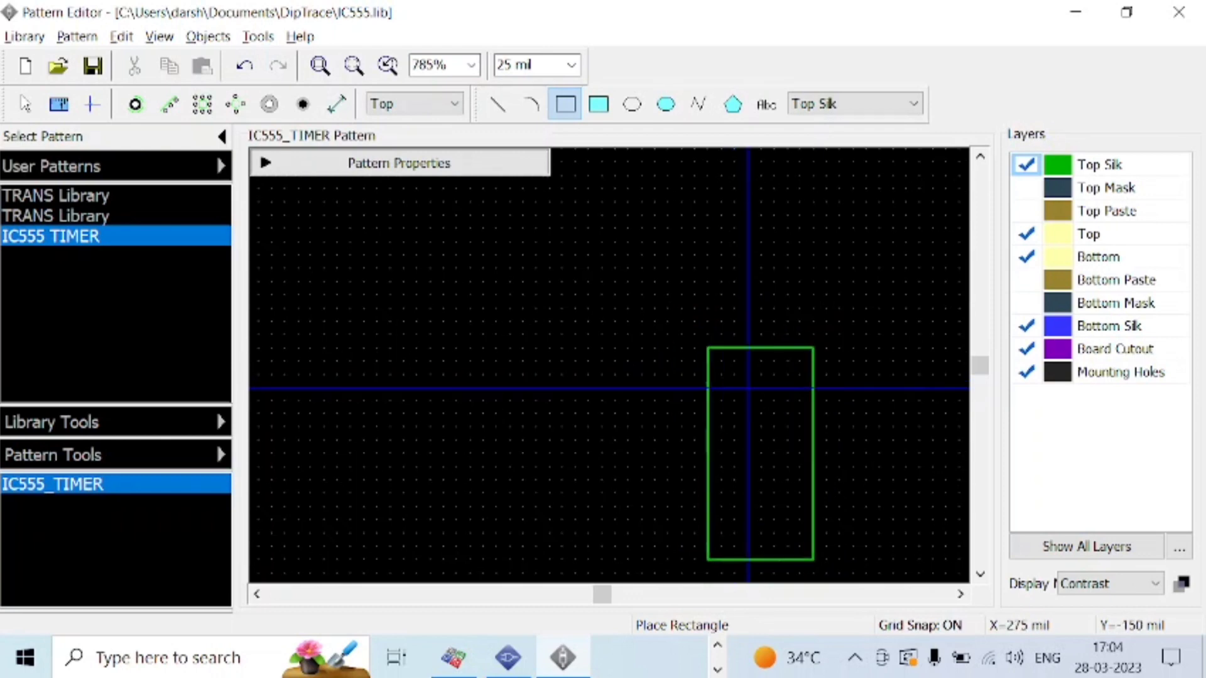
key(Escape)
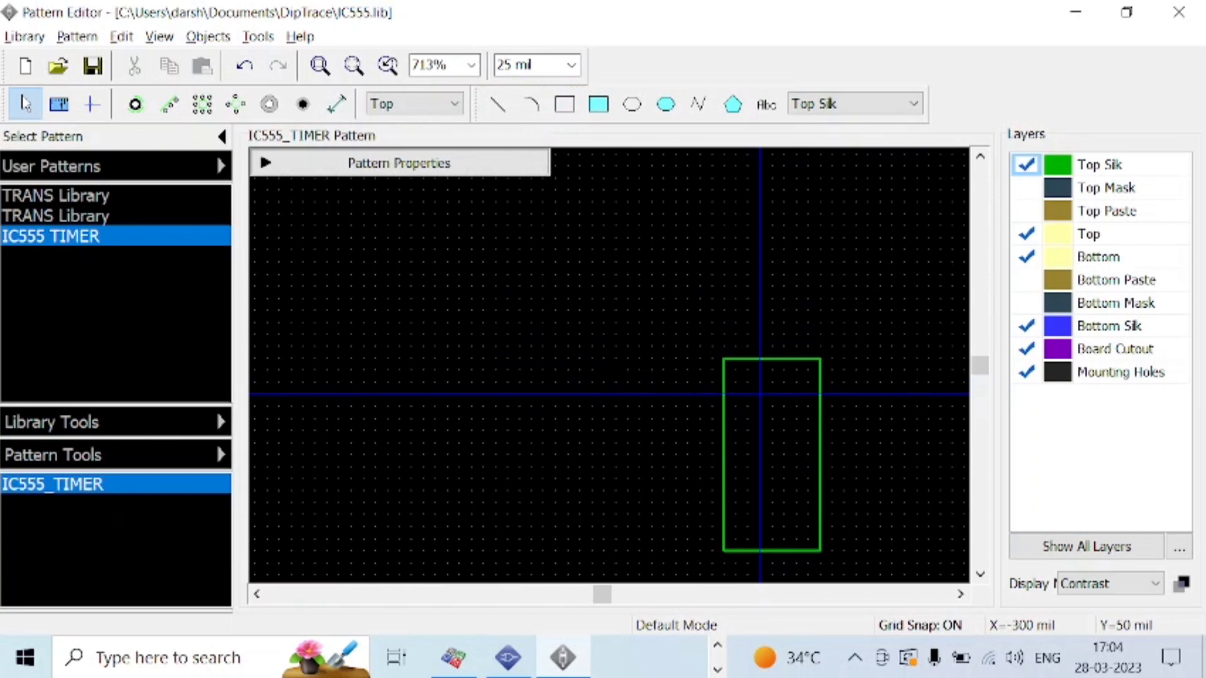
click(744, 368)
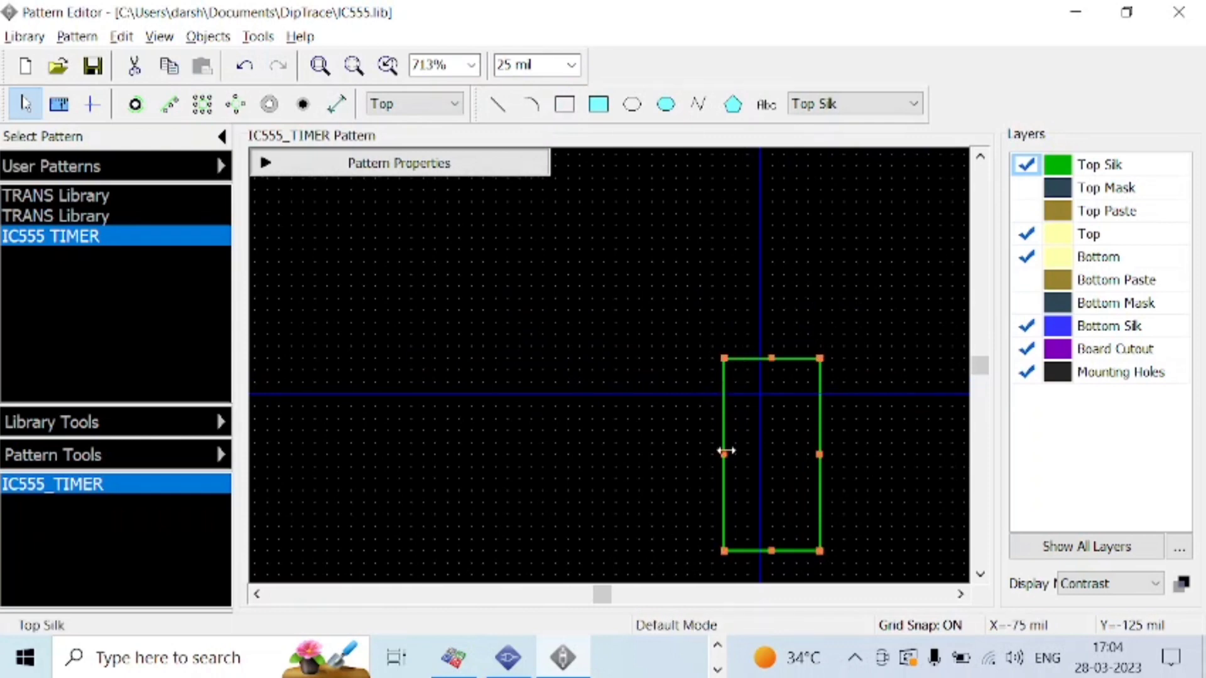
Set the rectangle's anchor to X 0, Y 0 and delete the stray inner horizontal line.
double_click(725, 525)
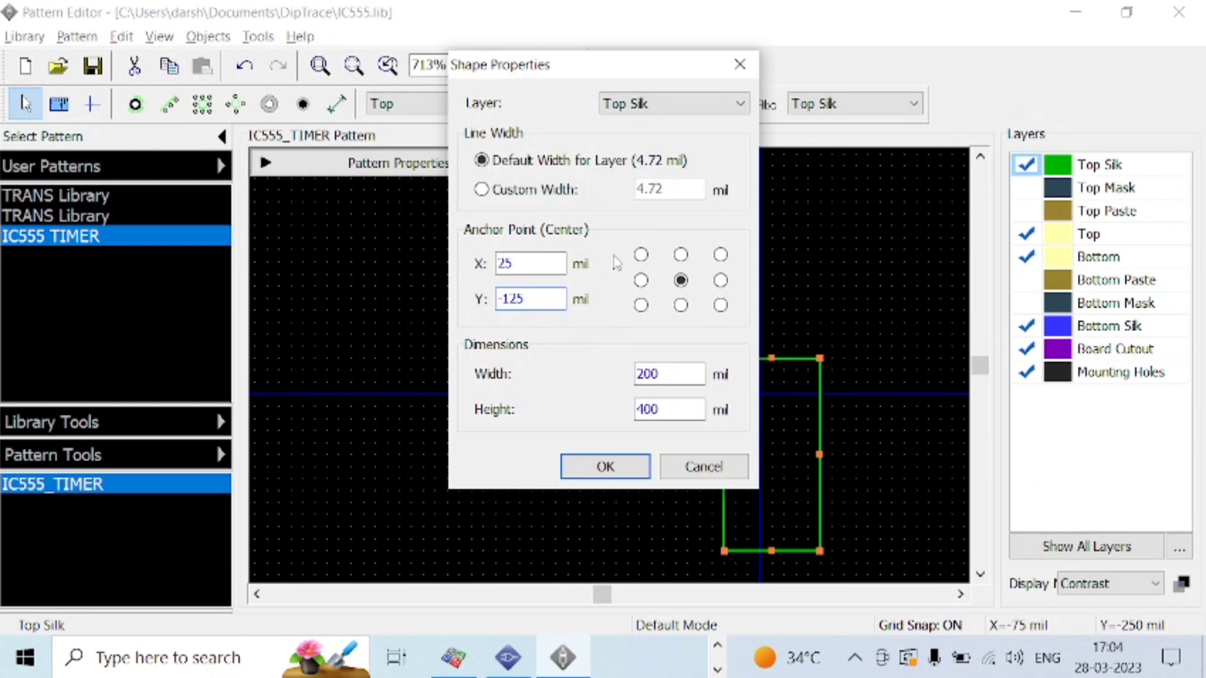
double_click(532, 268)
text(0)
double_click(539, 298)
text(0)
key(Return)
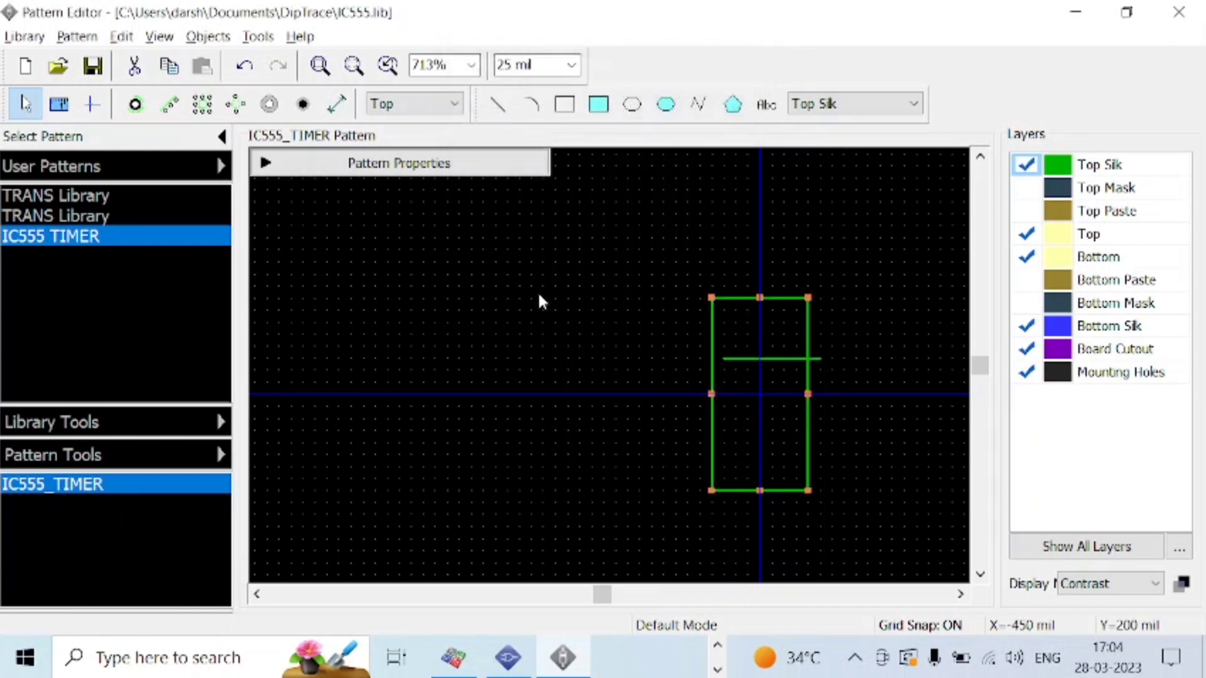
click(771, 358)
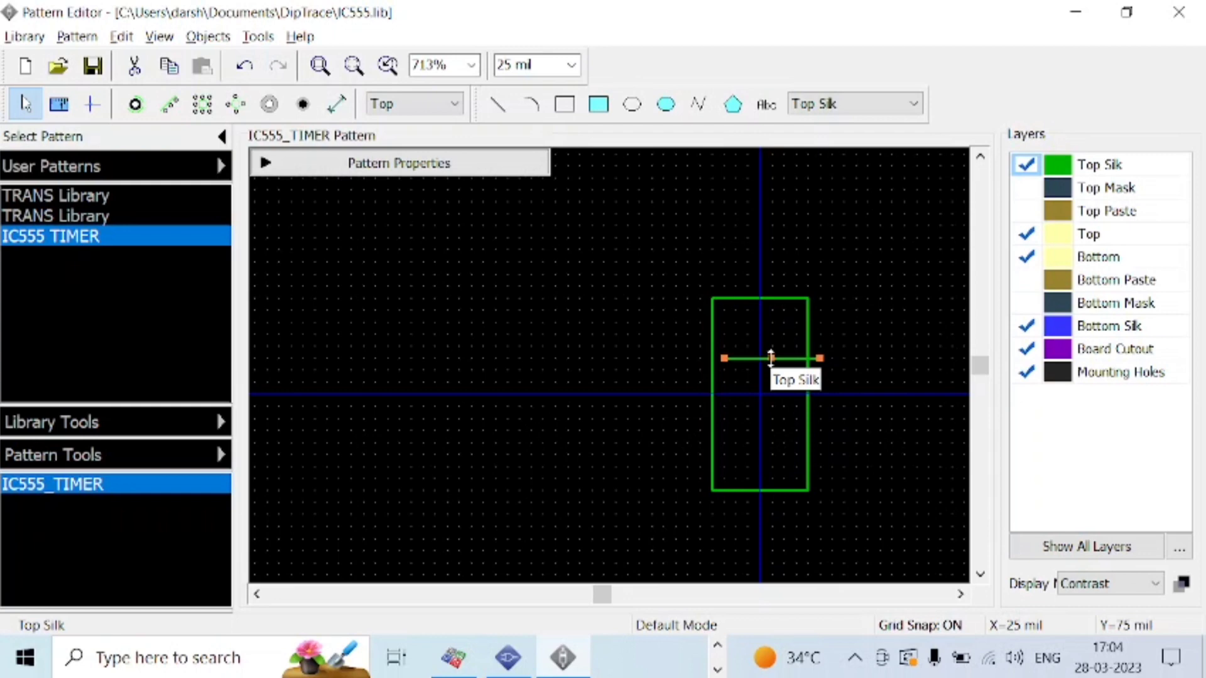
key(Delete)
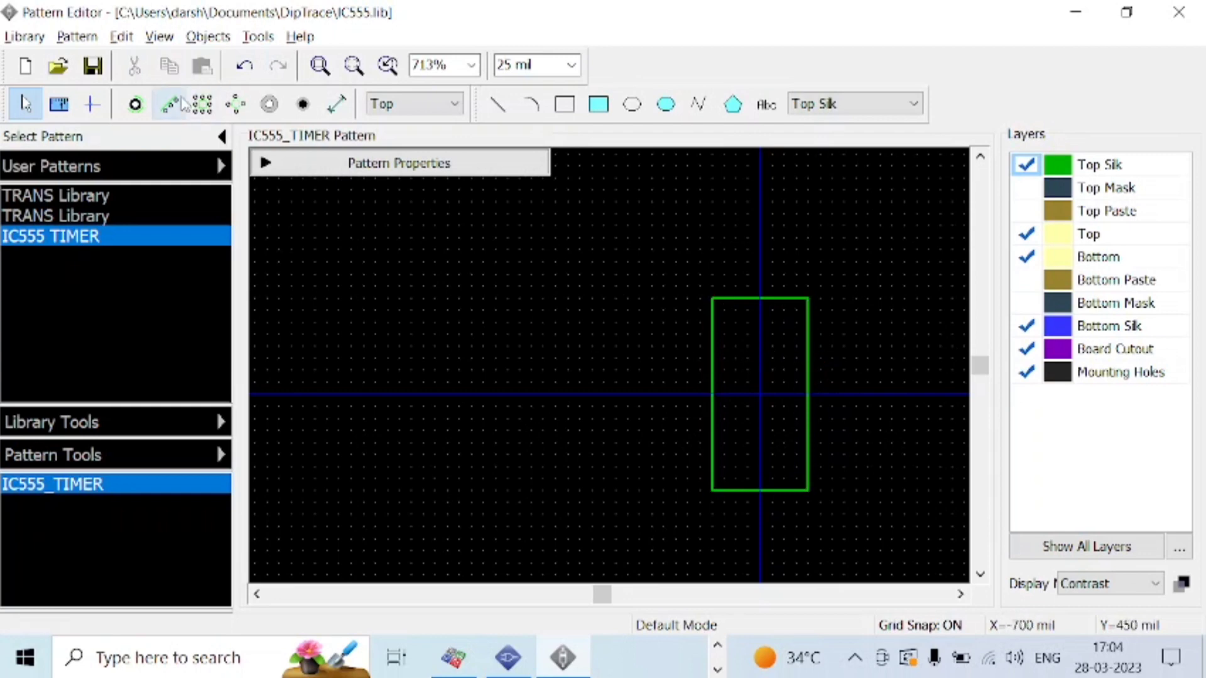
Place a column of four pads on each side of the silkscreen outline.
click(171, 105)
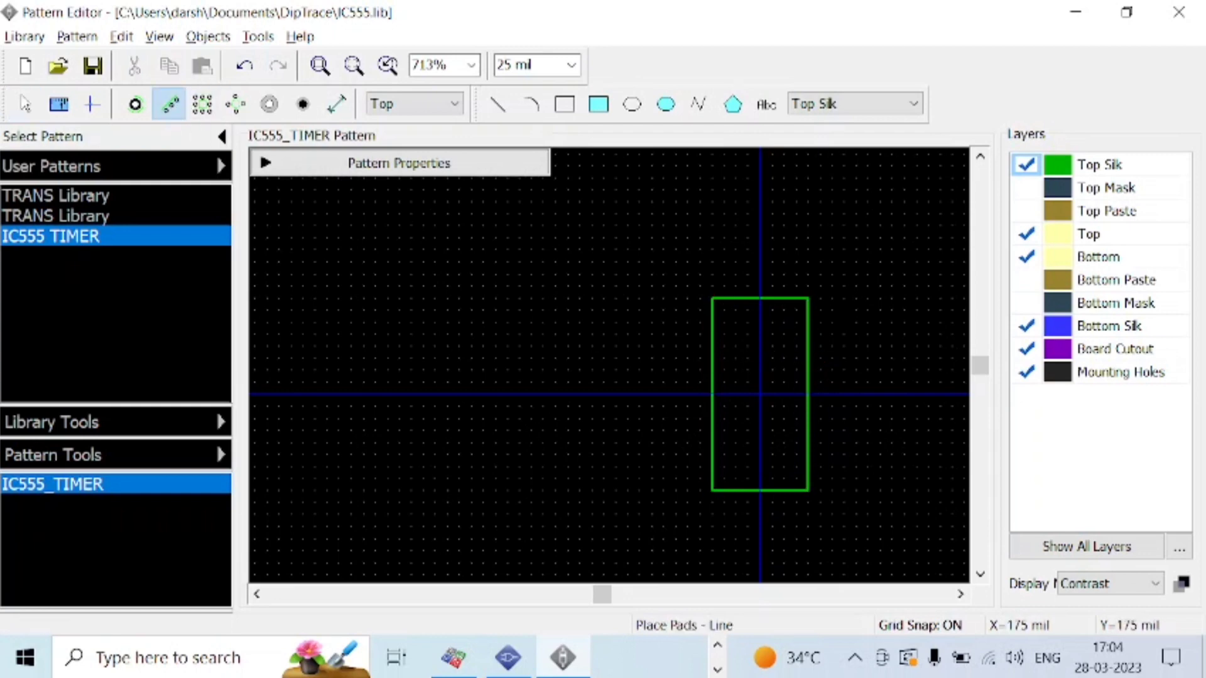
click(676, 298)
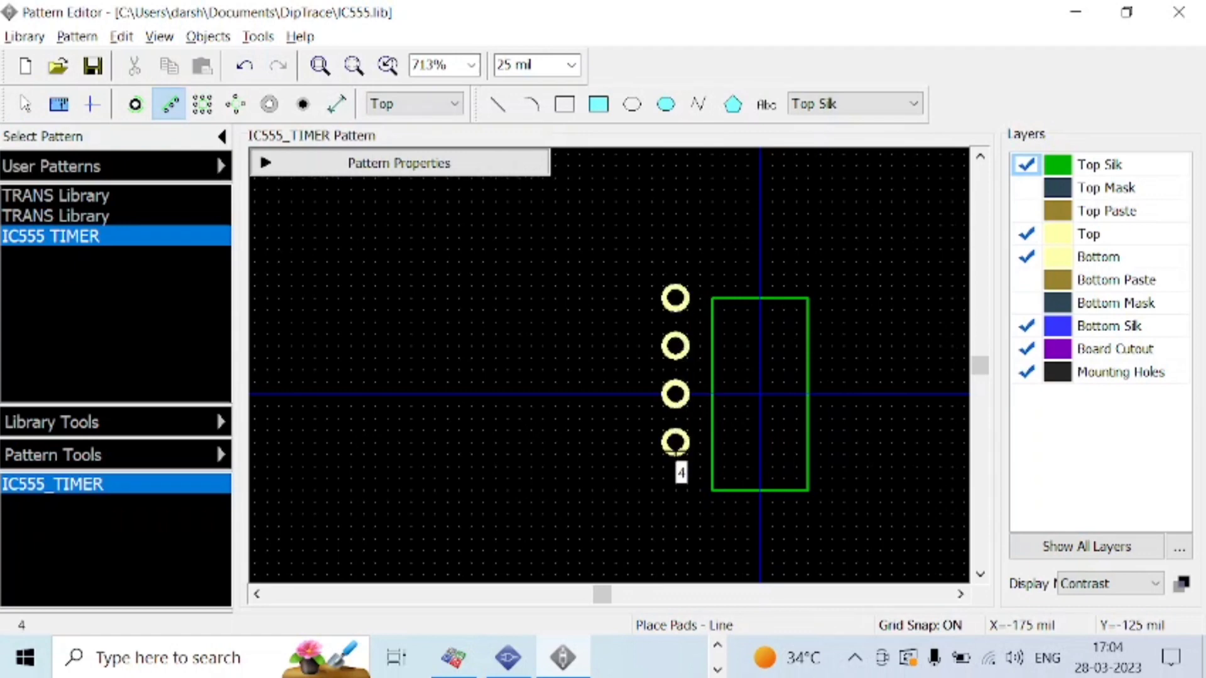
click(677, 455)
click(831, 285)
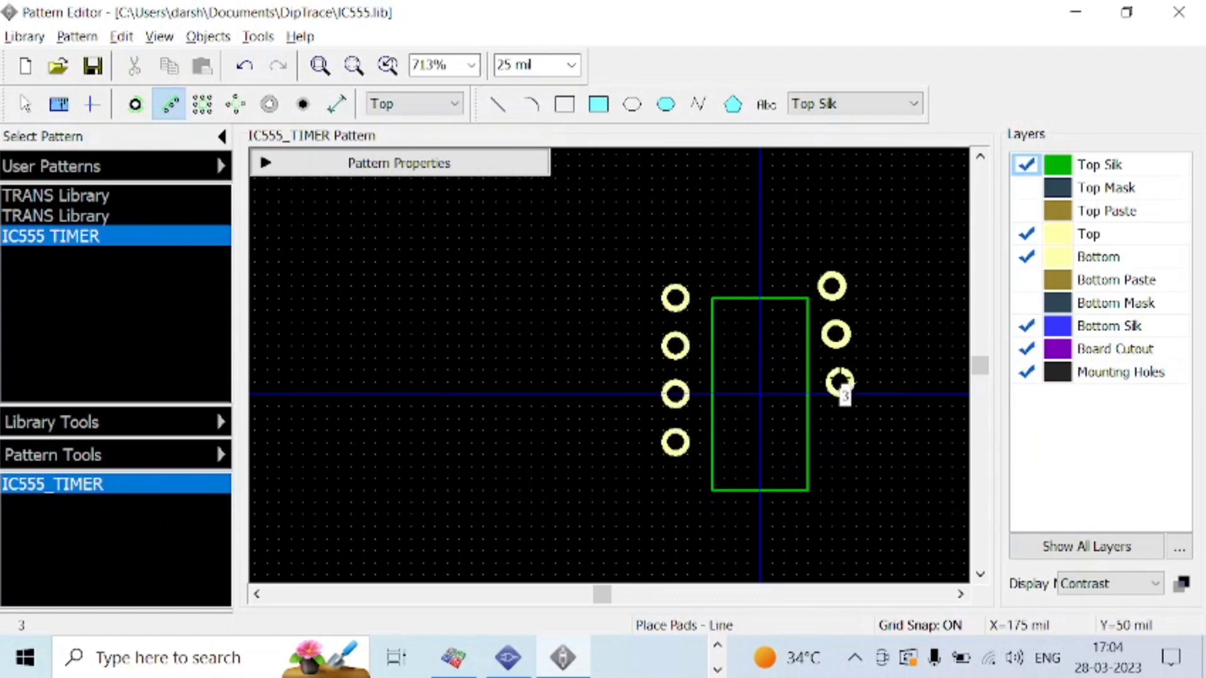
click(838, 454)
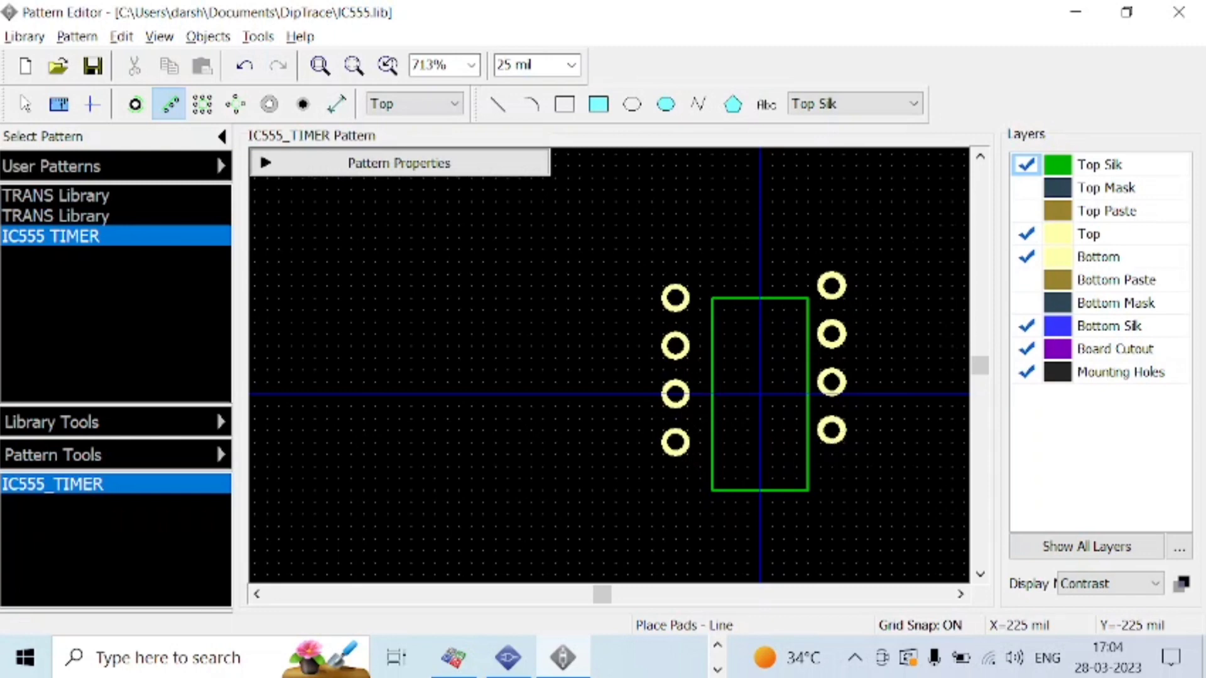
key(Escape)
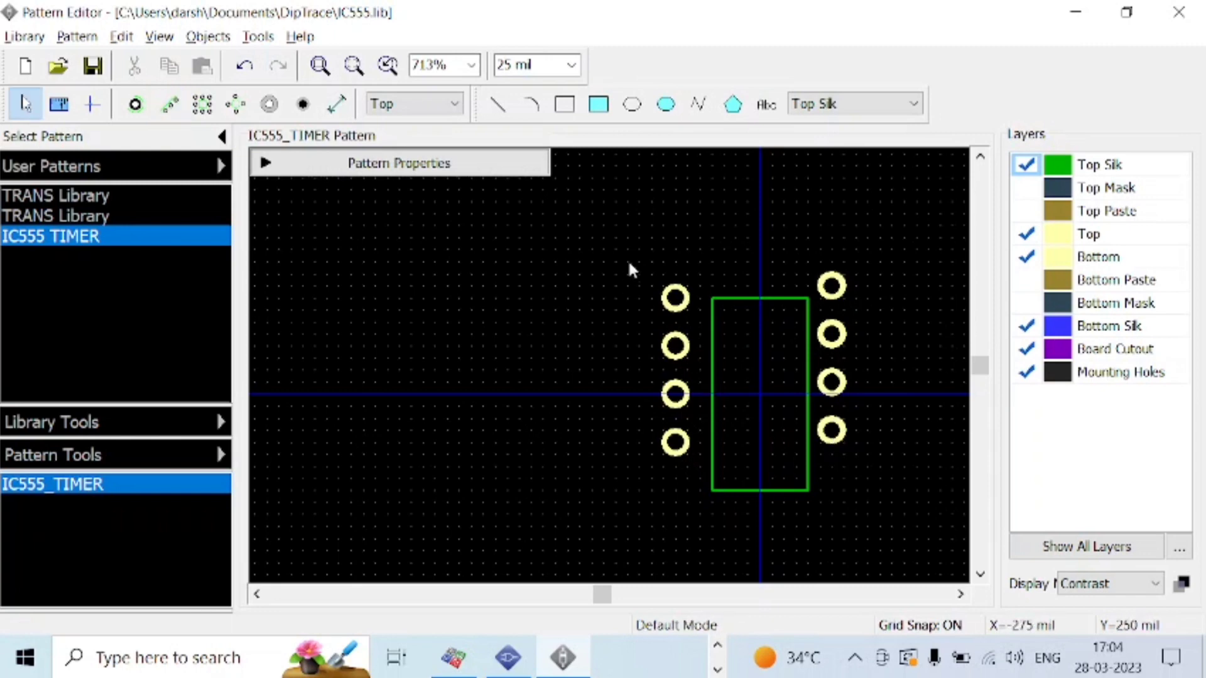
Nudge the left and right pad columns into matching rows, pad 1 at -150,150.
drag(629, 257, 703, 494)
key(Down)
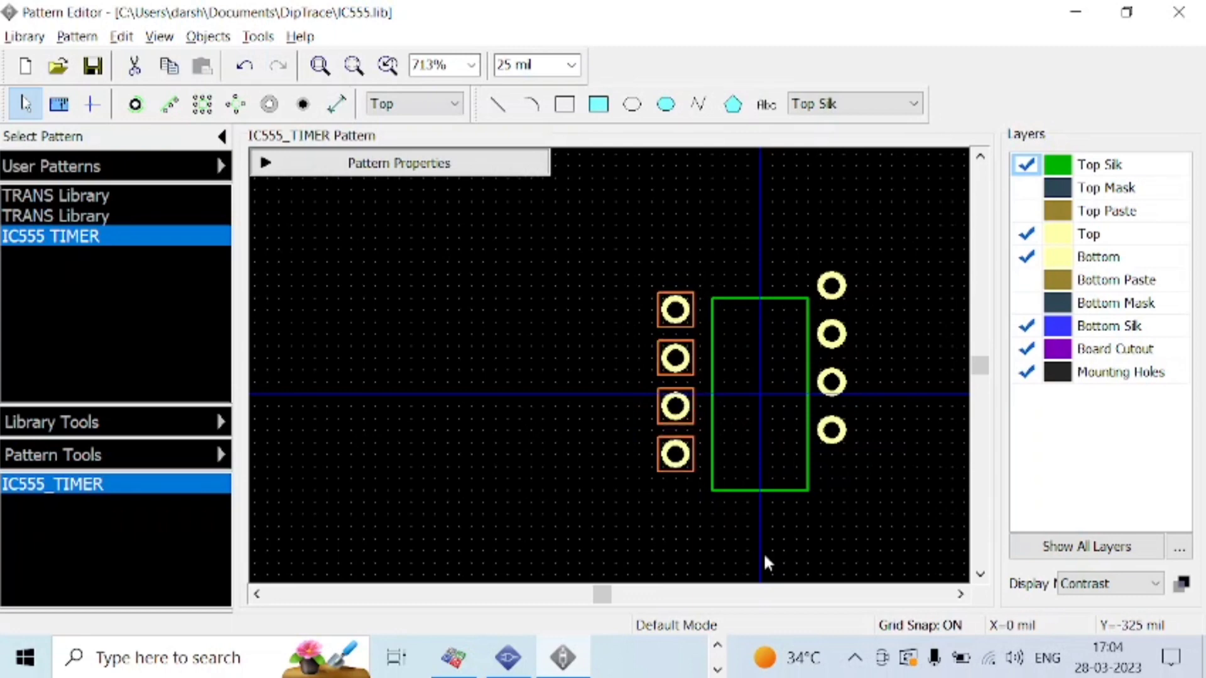
key(Down)
key(Right)
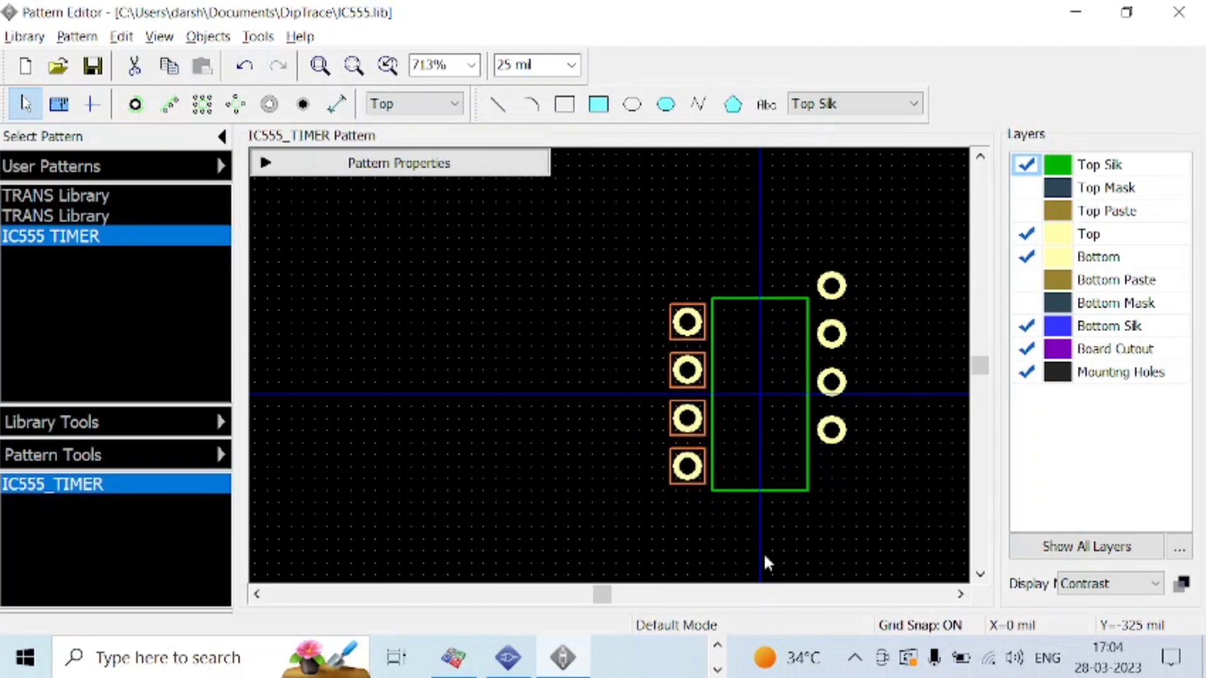
drag(868, 491, 803, 272)
key(Down)
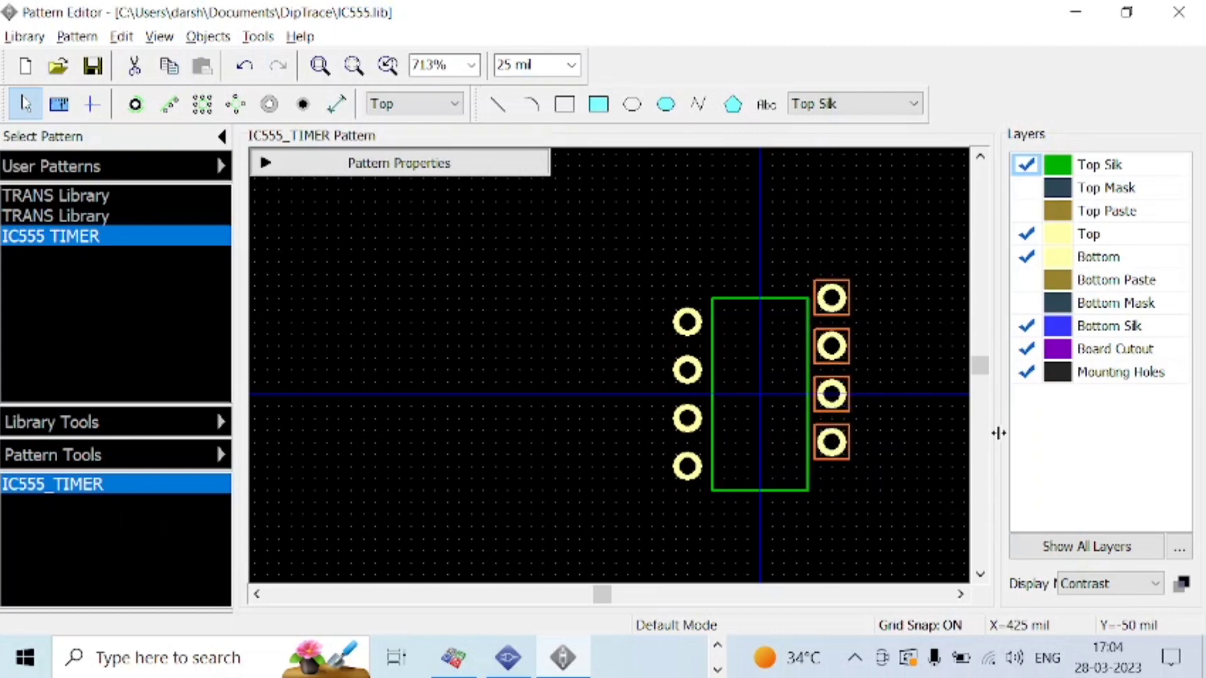
key(Down)
key(Down)
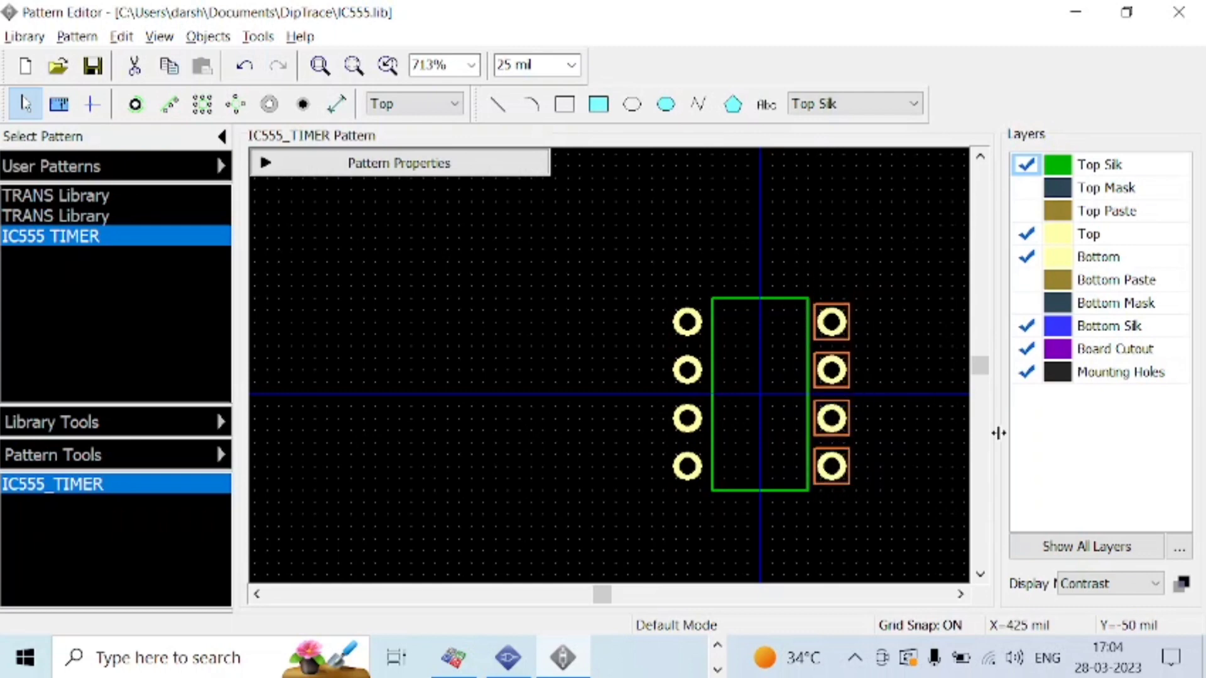
key(Left)
key(Right)
click(839, 528)
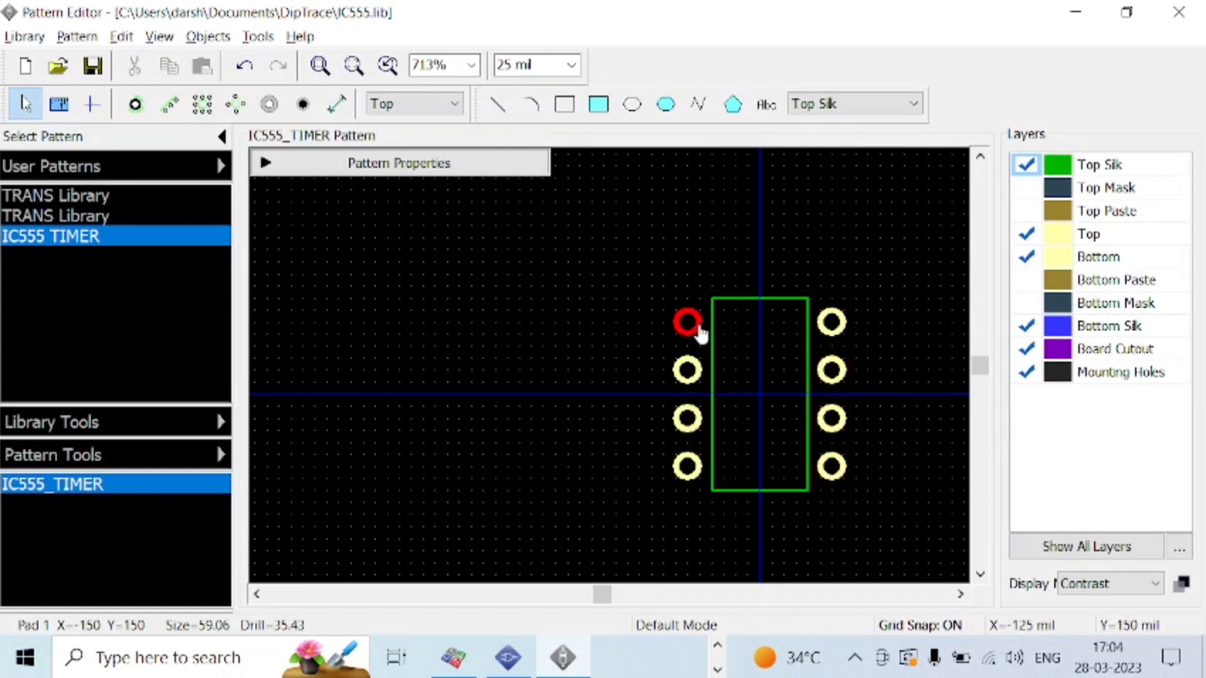
Add a horizontal 300 mil dimension across the top pads, above the footprint.
click(336, 104)
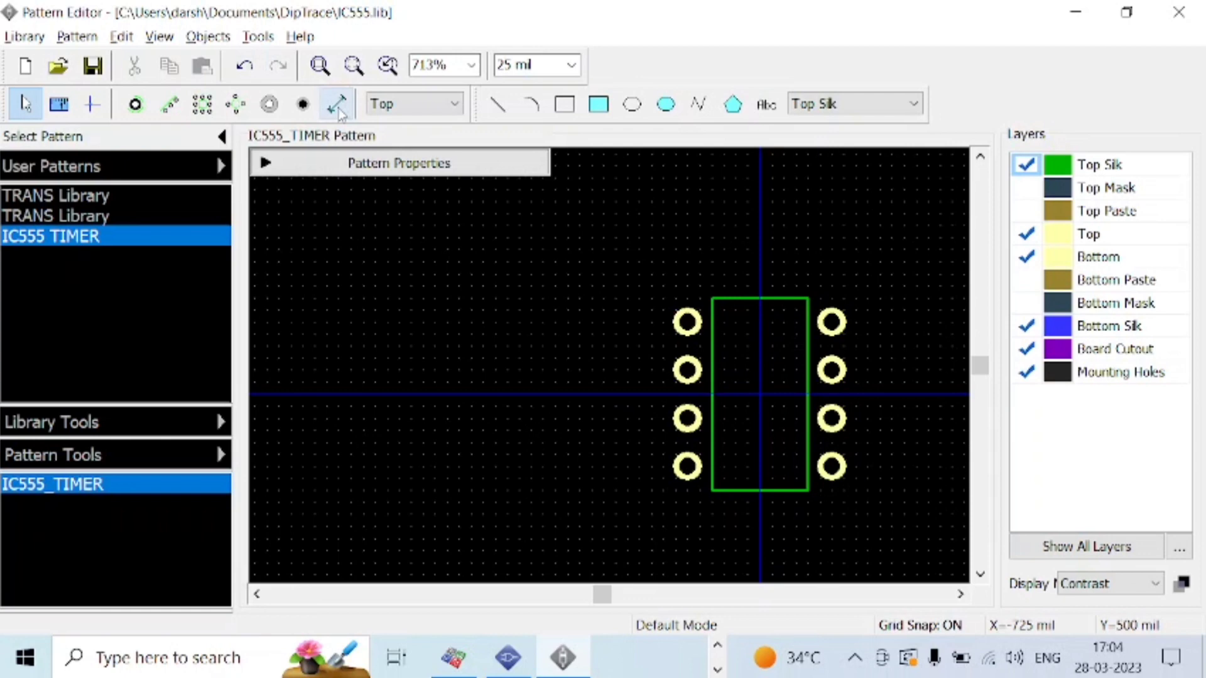
click(340, 141)
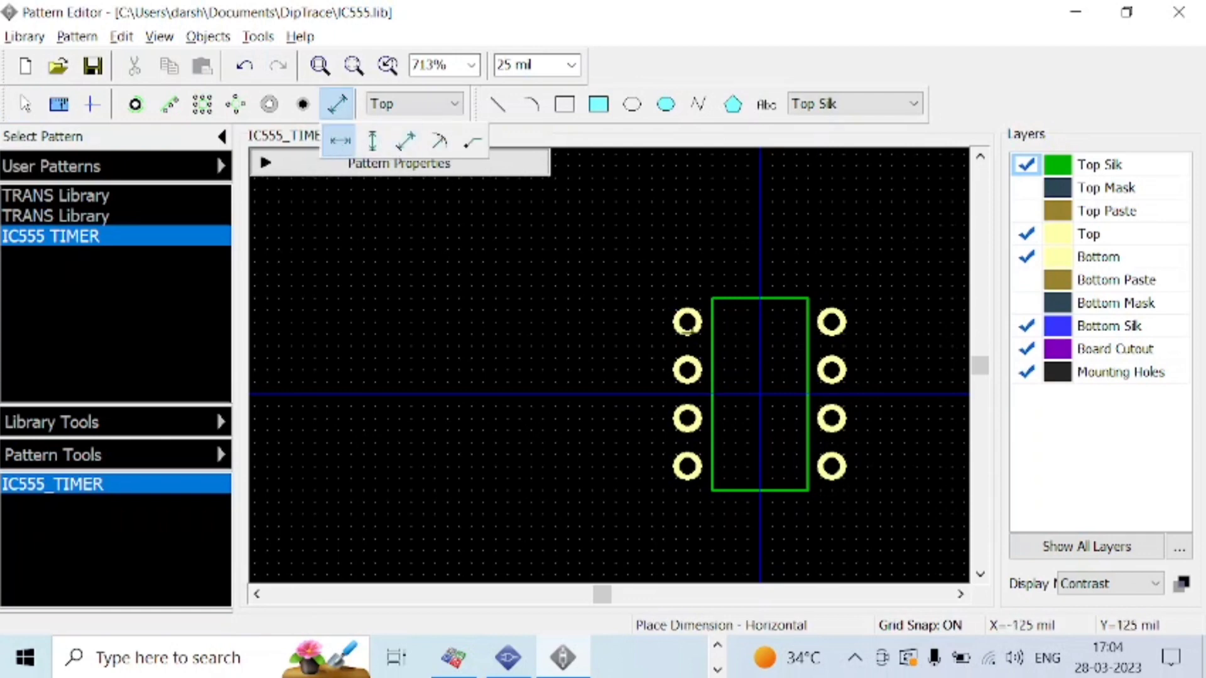
click(688, 323)
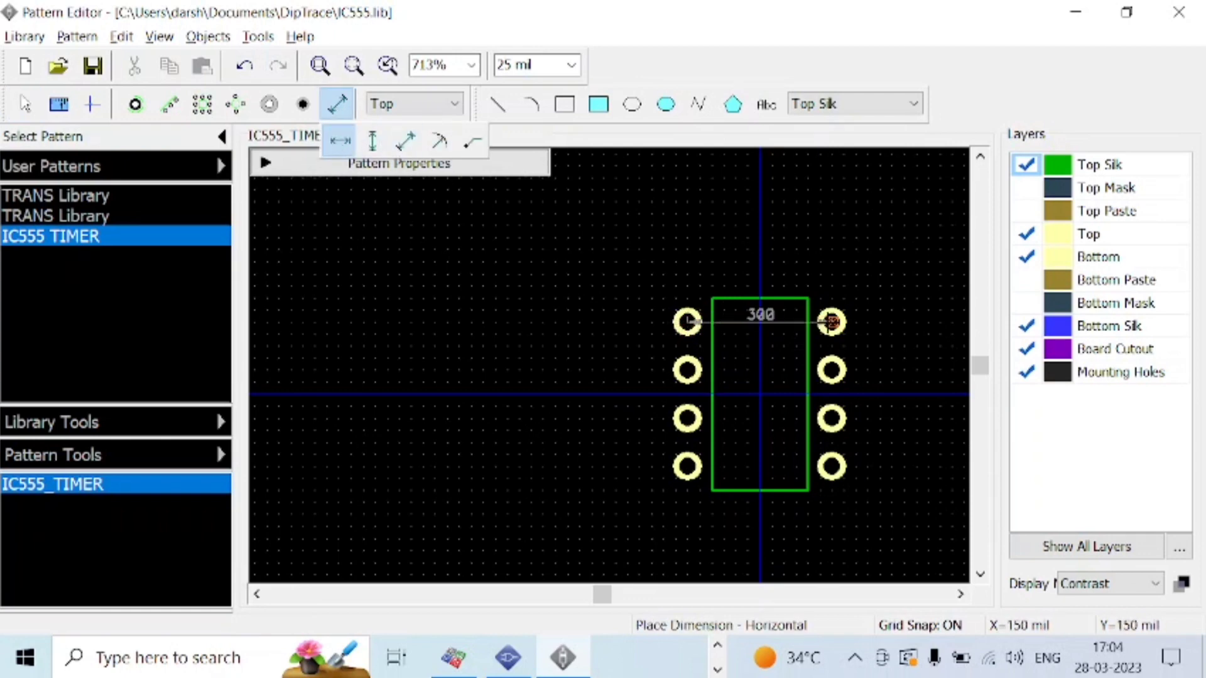
click(831, 322)
click(821, 215)
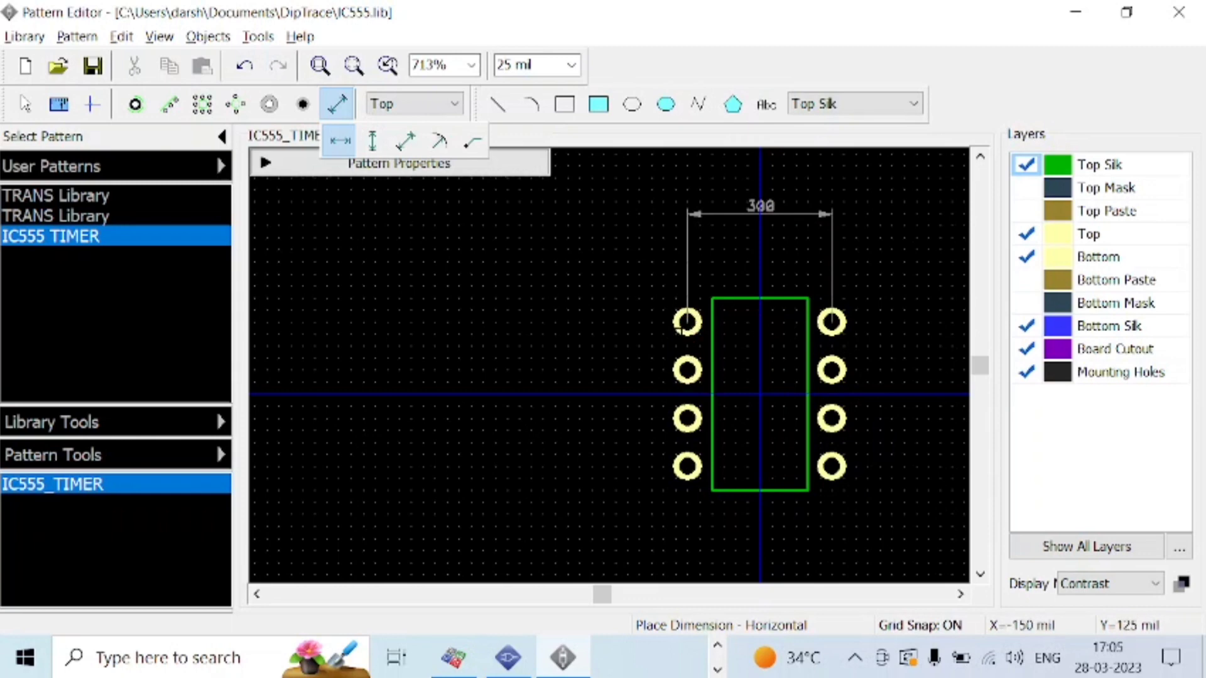
click(688, 322)
right_click(645, 346)
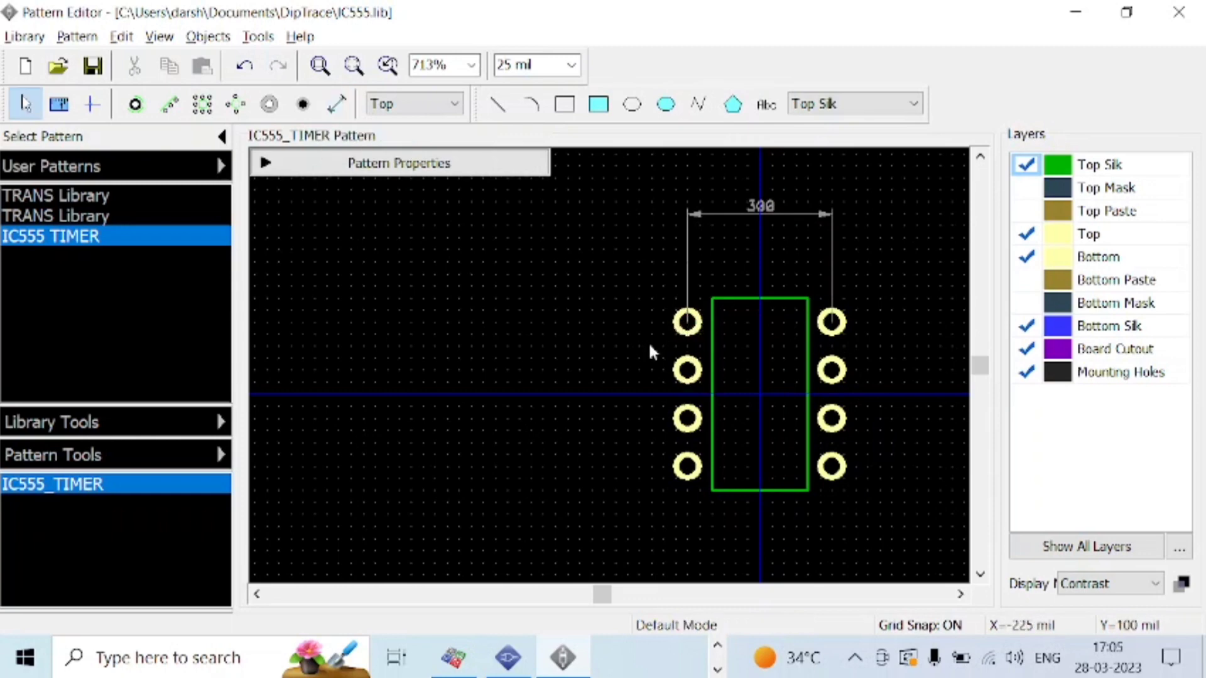
Add a vertical 100 mil pitch dimension left of the left pad column.
click(372, 141)
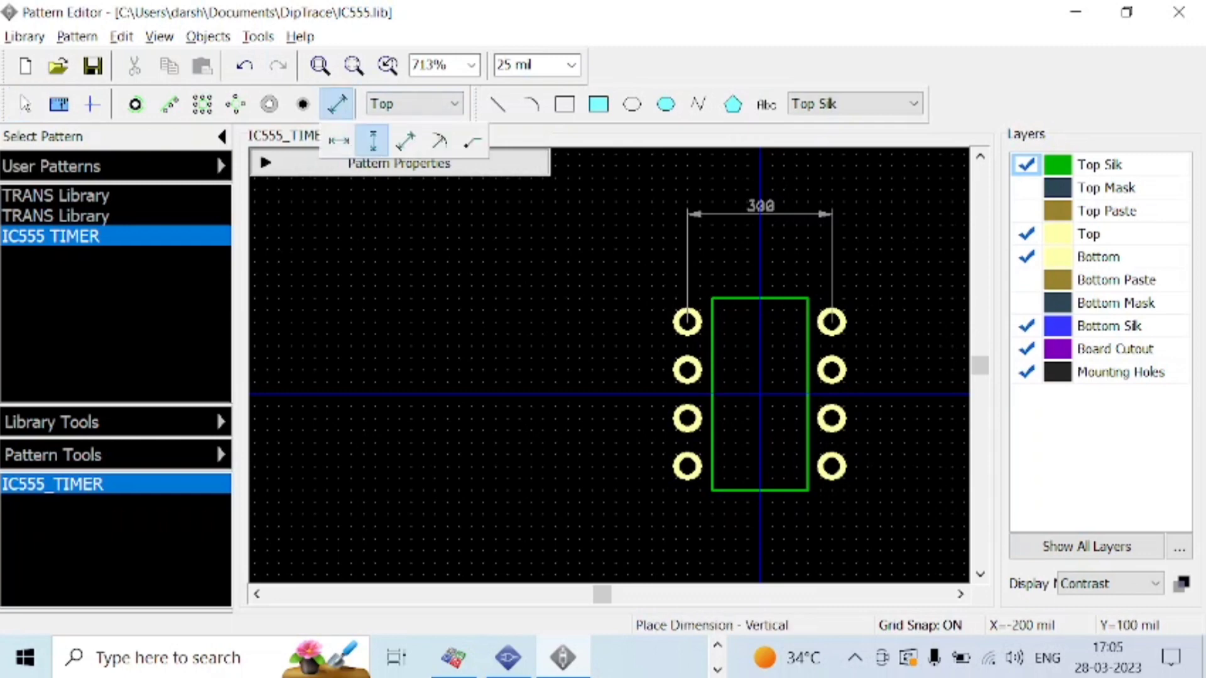
click(687, 323)
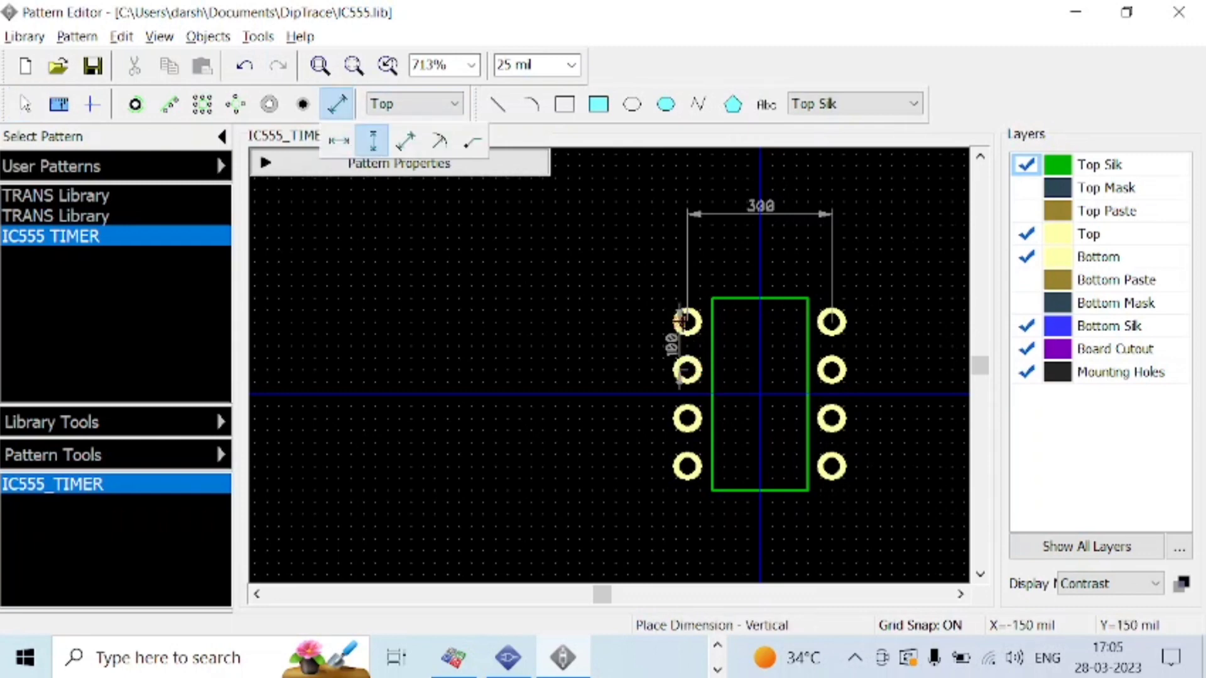
click(579, 382)
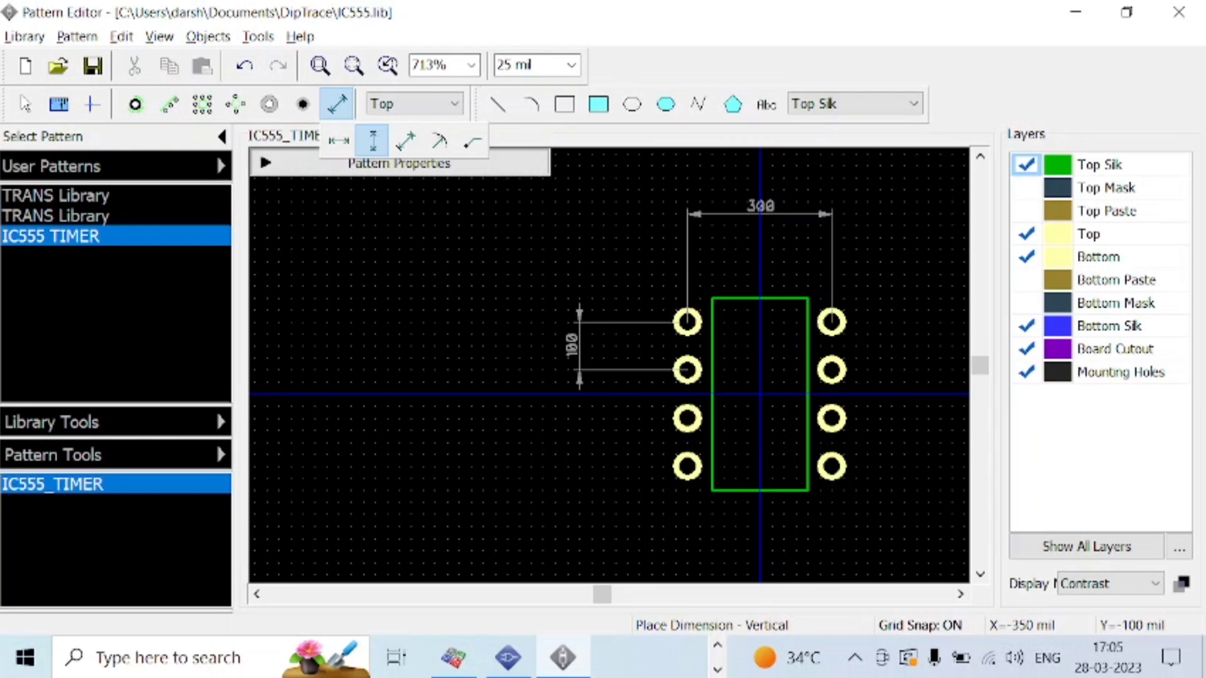
right_click(586, 446)
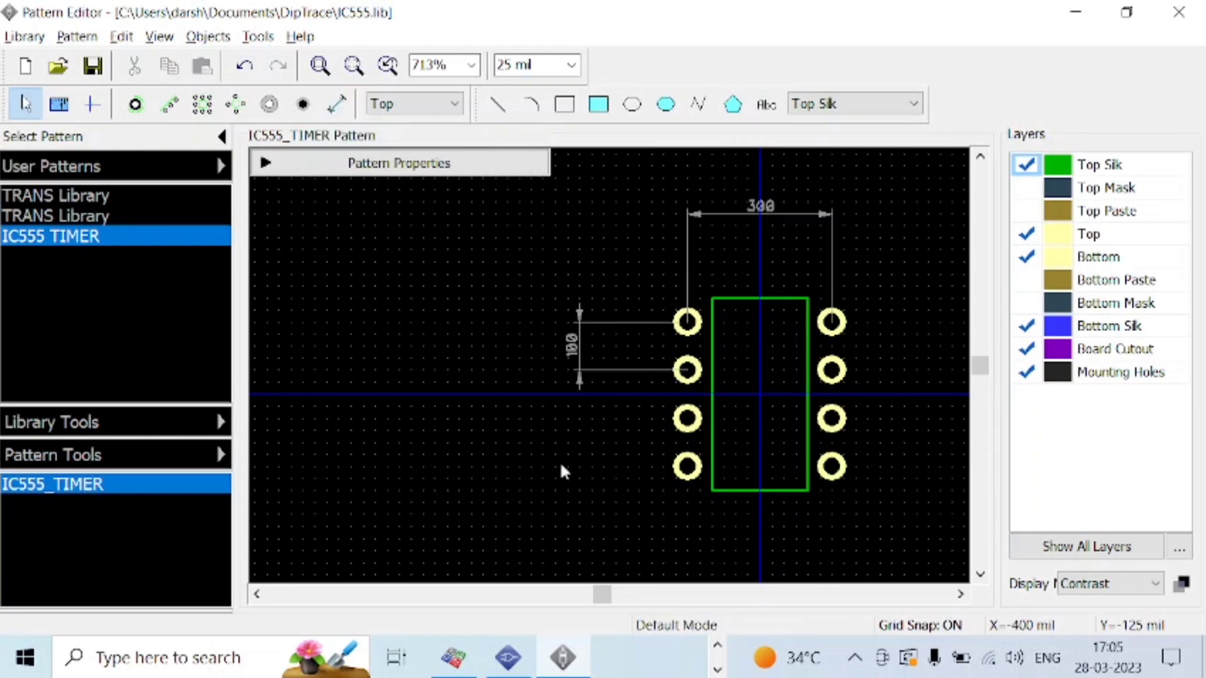
click(687, 324)
Make pad 1 a rectangular through-hole pad with 59.06 mil height, overriding standard pad settings.
double_click(690, 323)
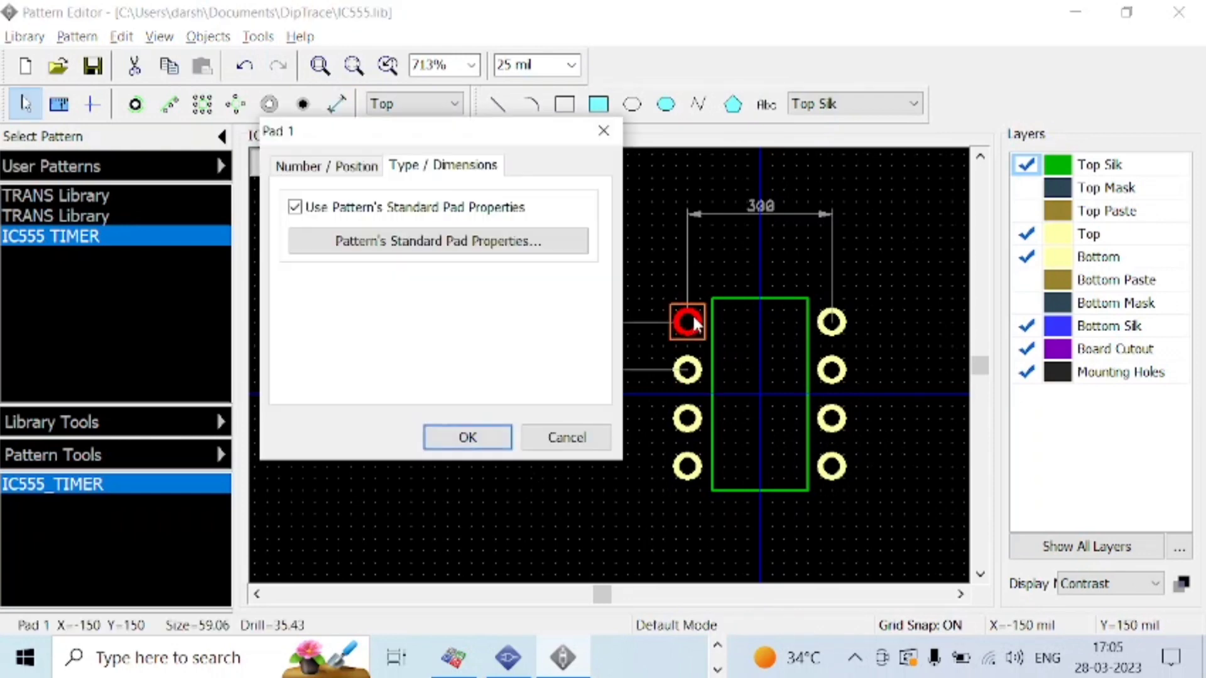
click(362, 208)
click(353, 166)
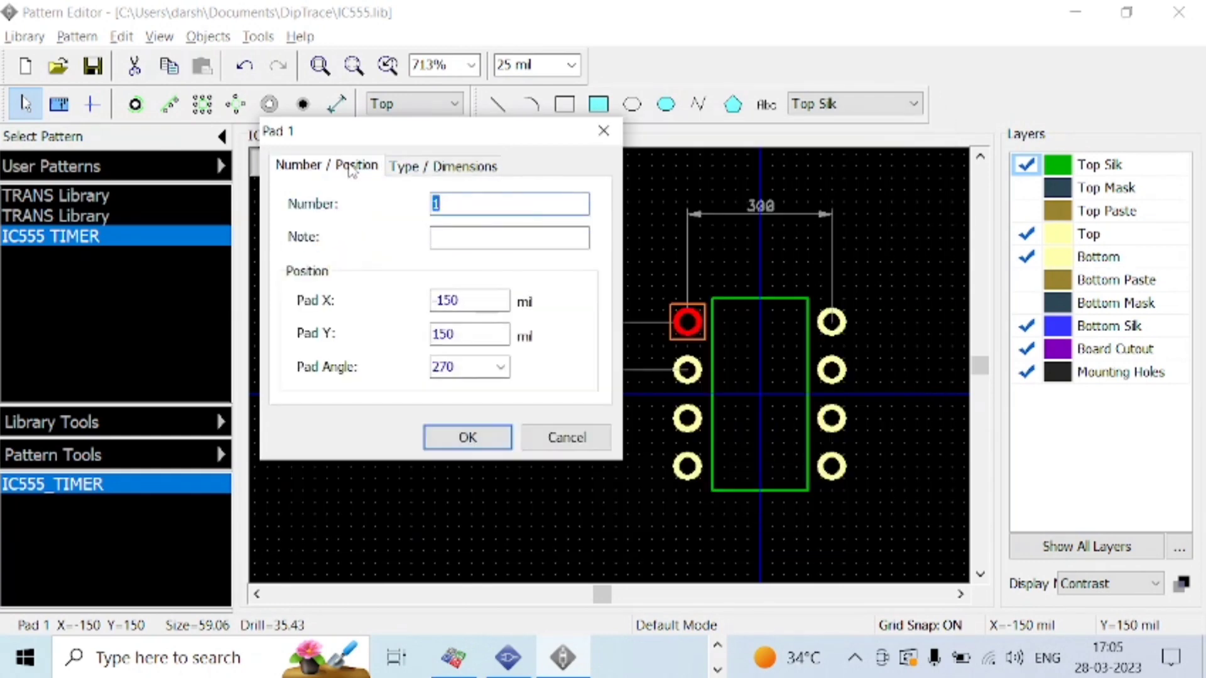
click(412, 167)
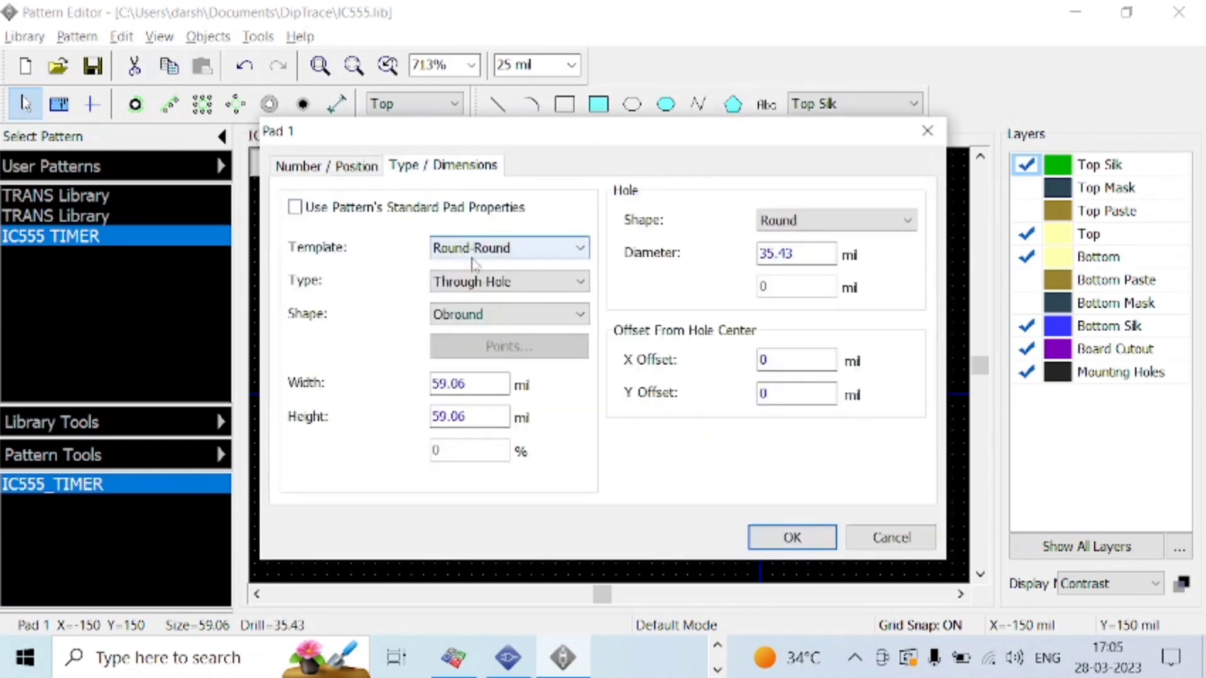
click(516, 254)
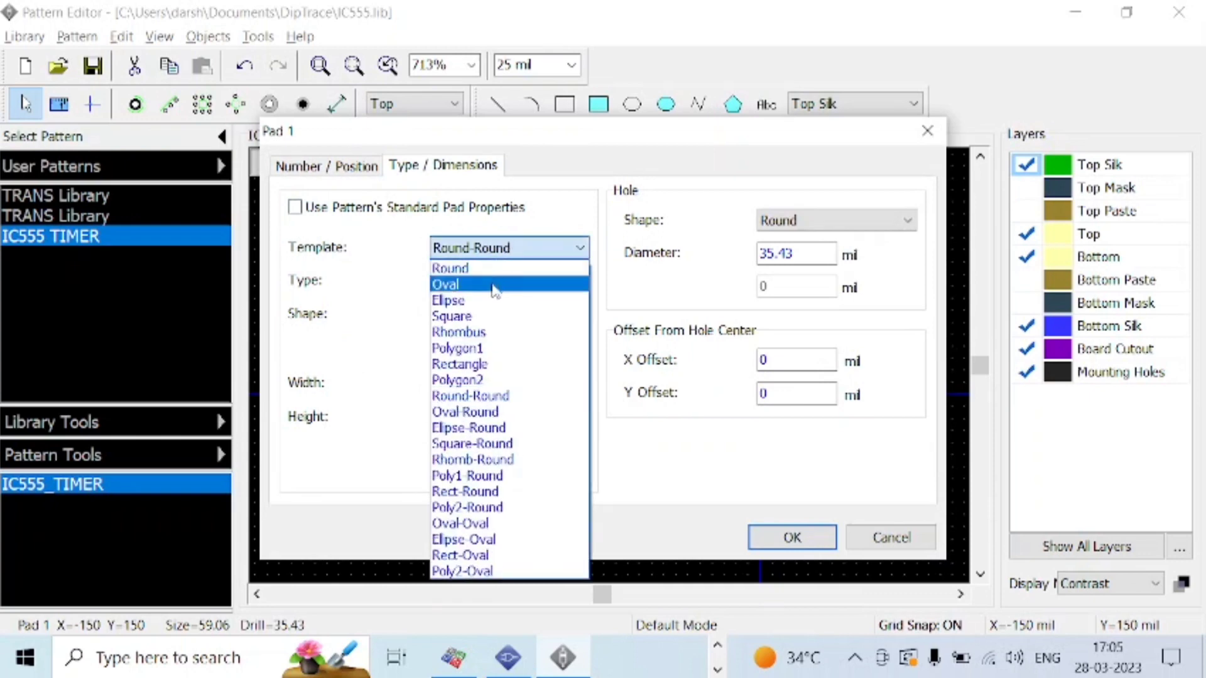
click(505, 366)
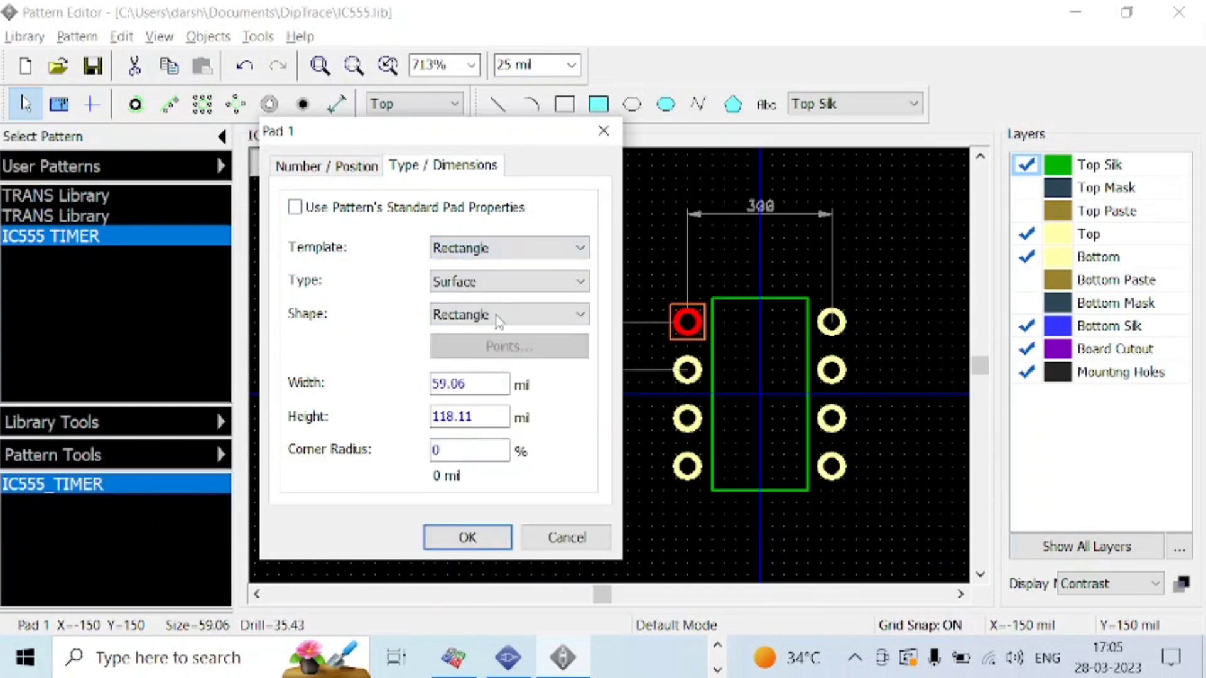
click(511, 282)
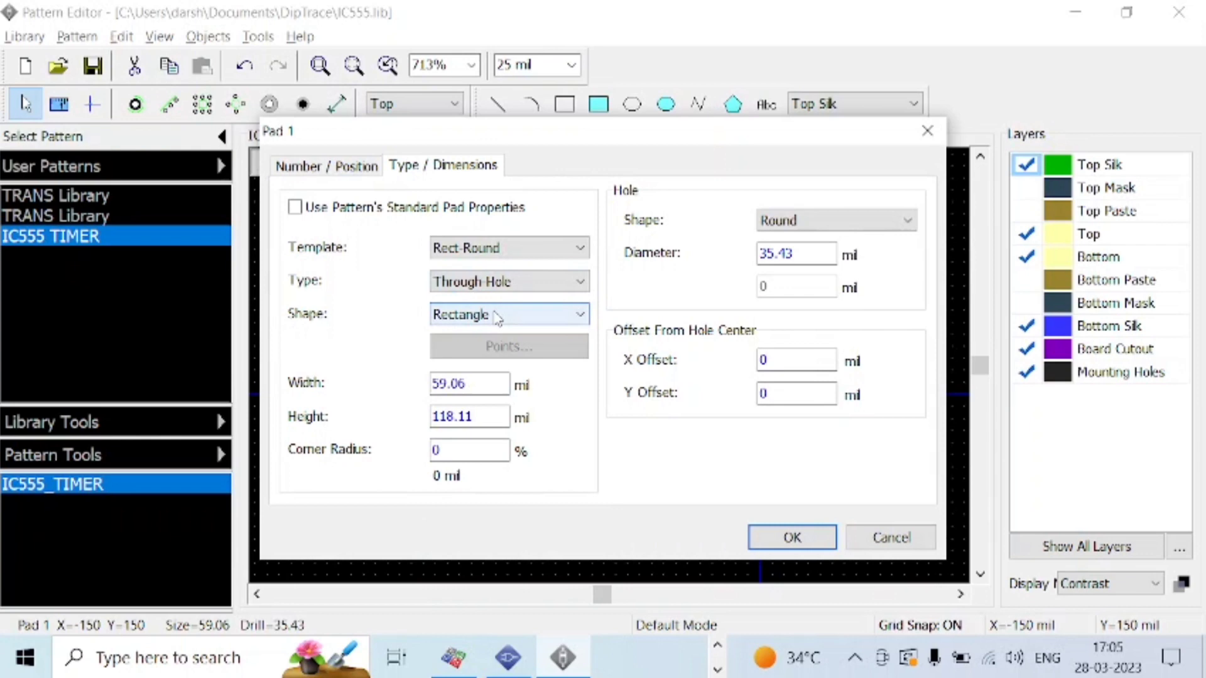
double_click(494, 416)
text(59.)
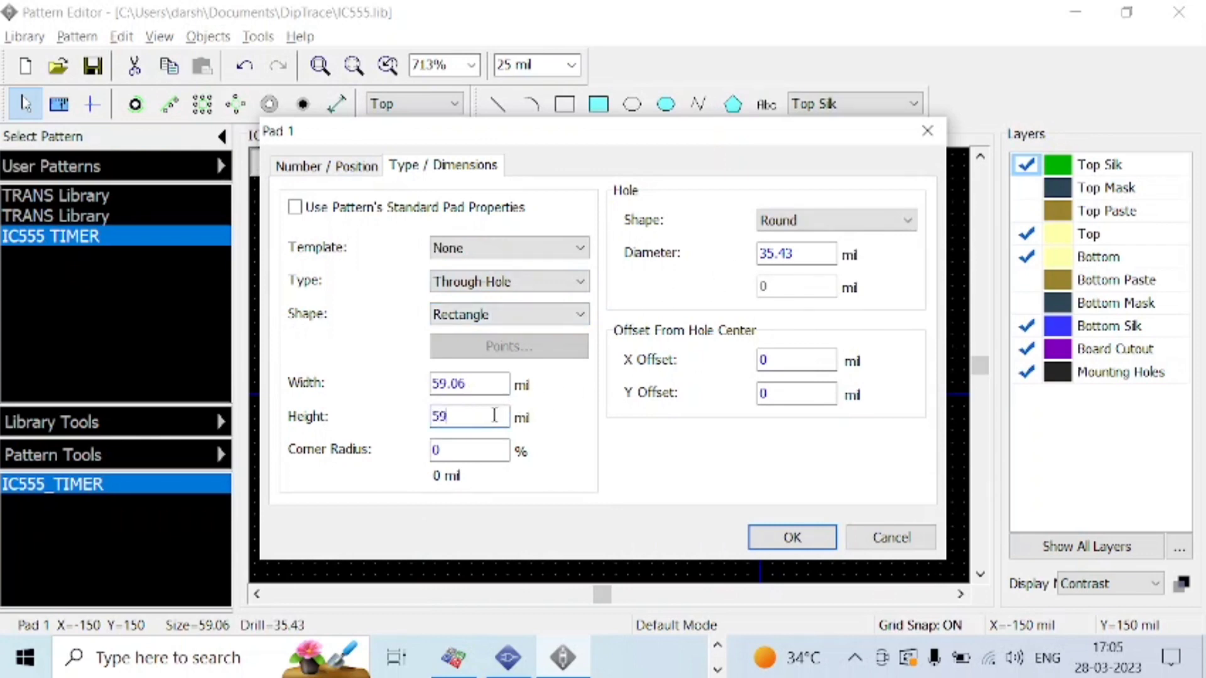
text(06)
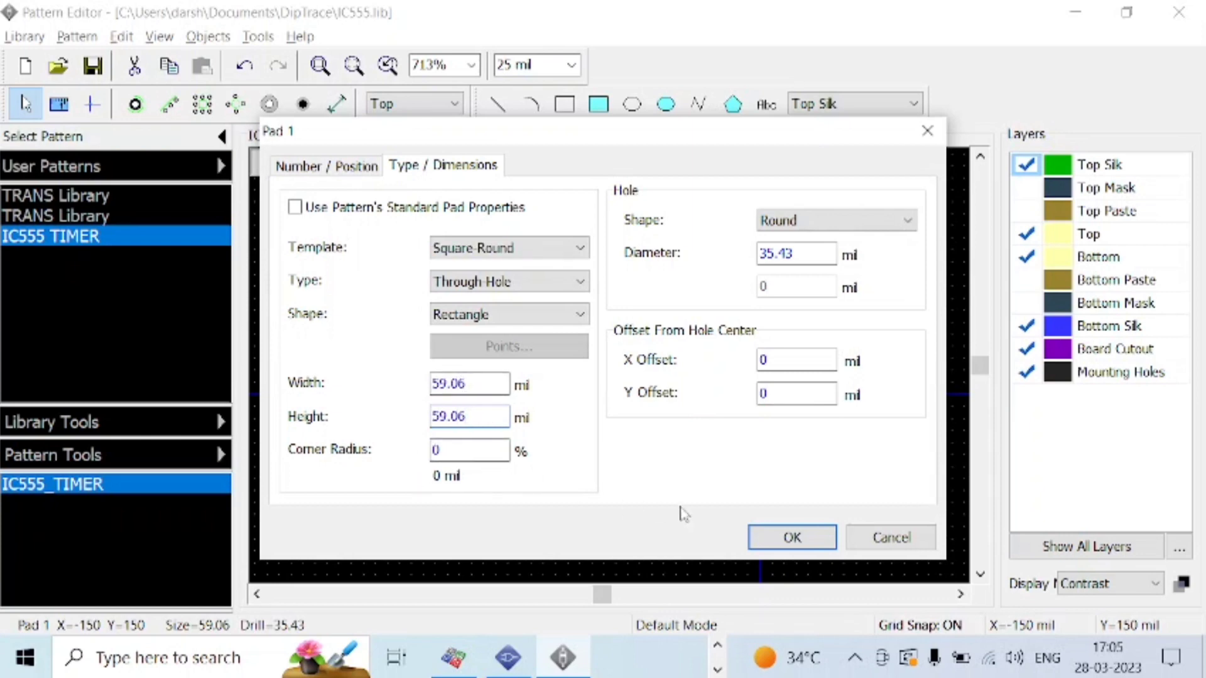
click(784, 537)
click(632, 439)
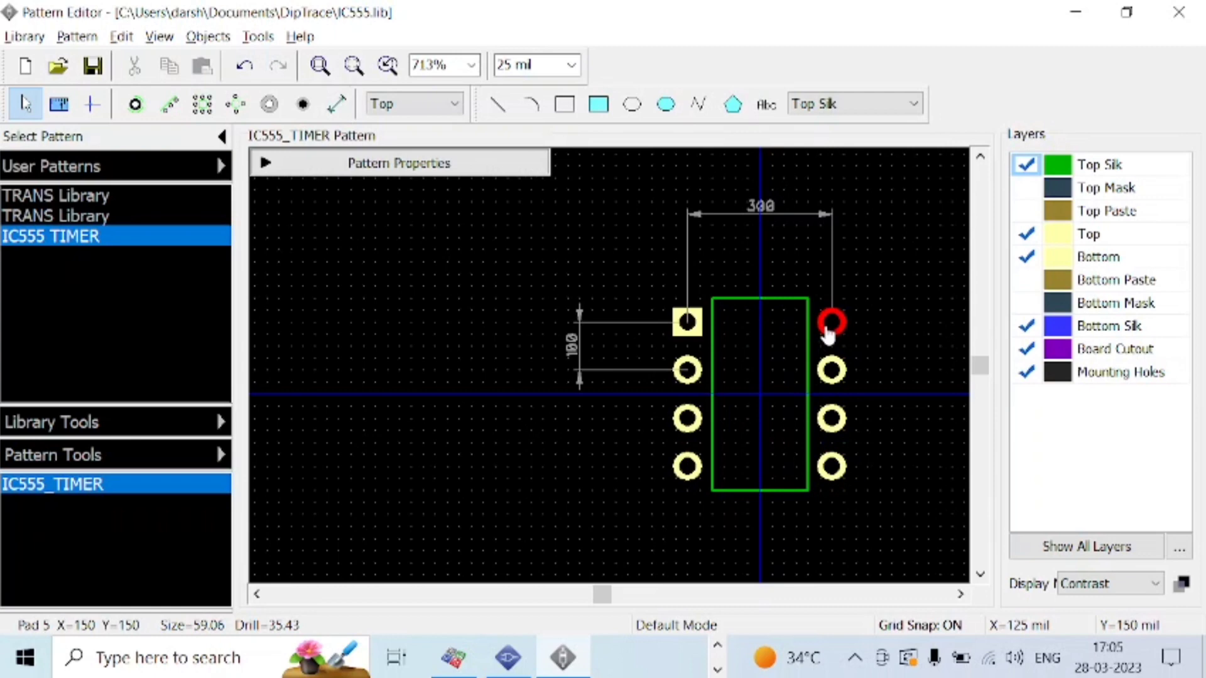
double_click(694, 374)
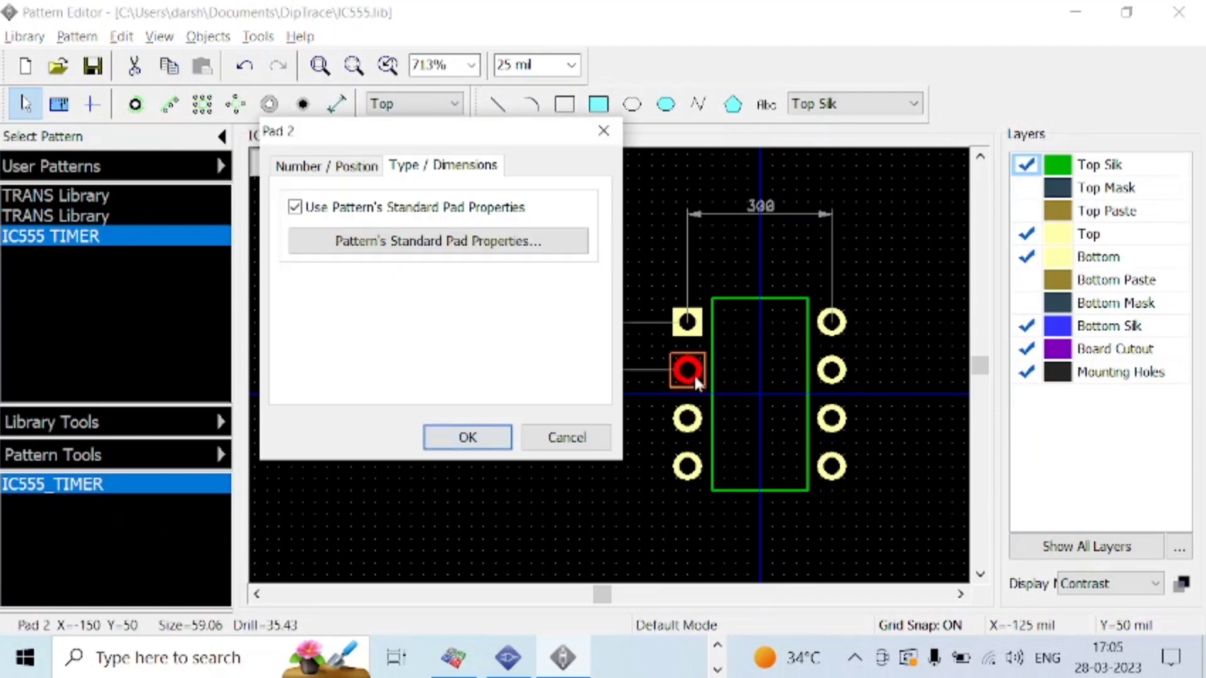
click(365, 174)
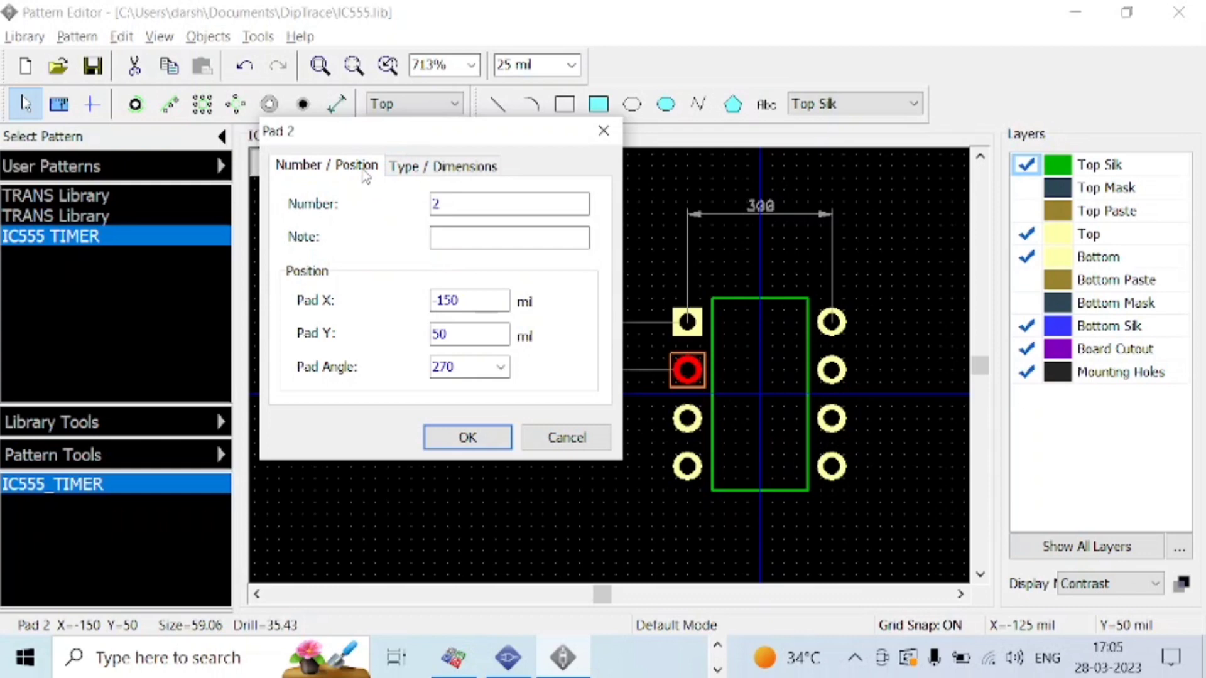
click(423, 174)
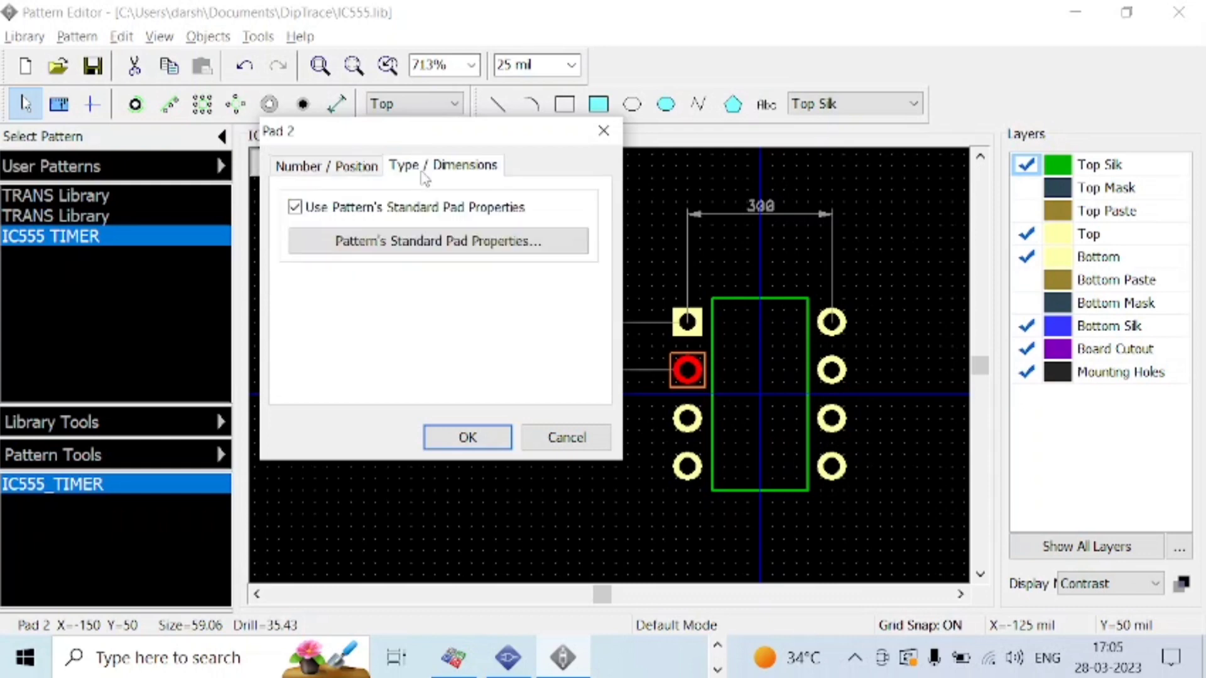
click(415, 247)
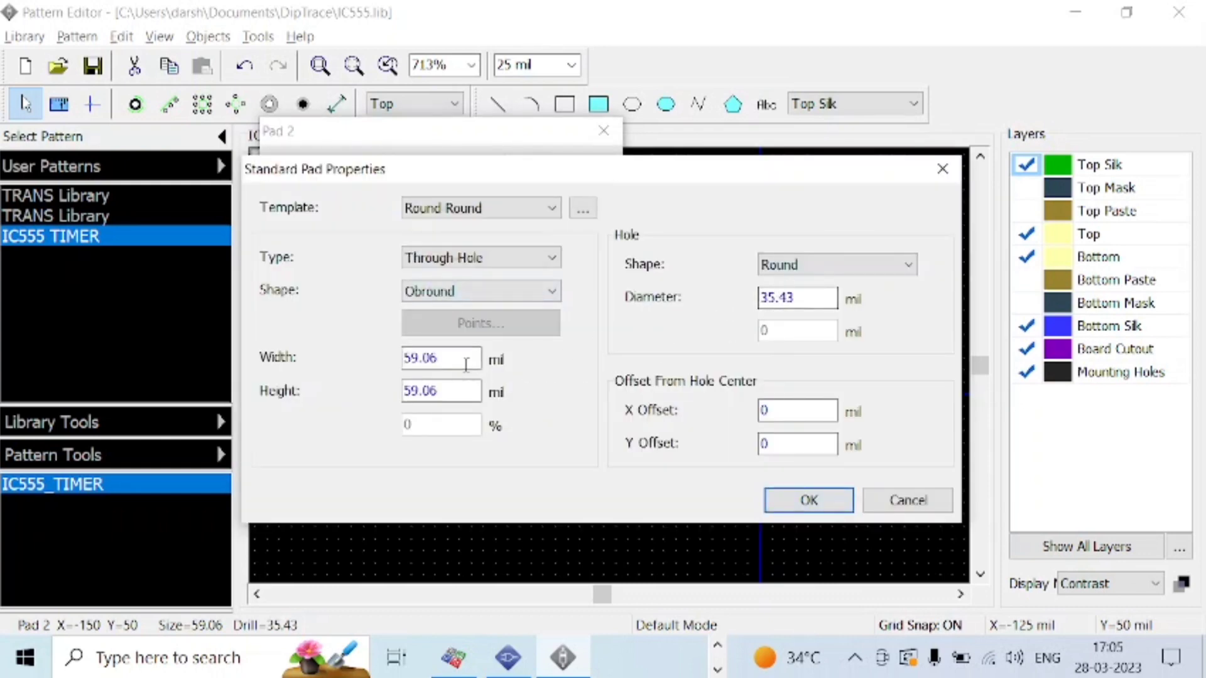
click(943, 169)
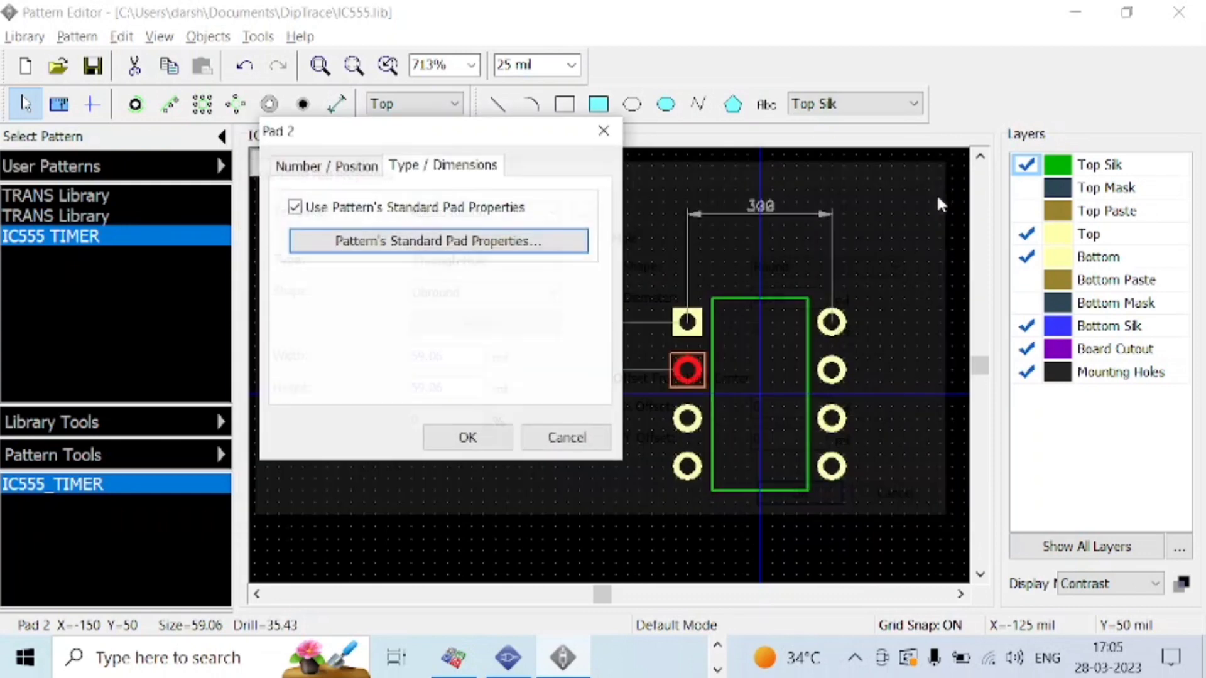
click(477, 439)
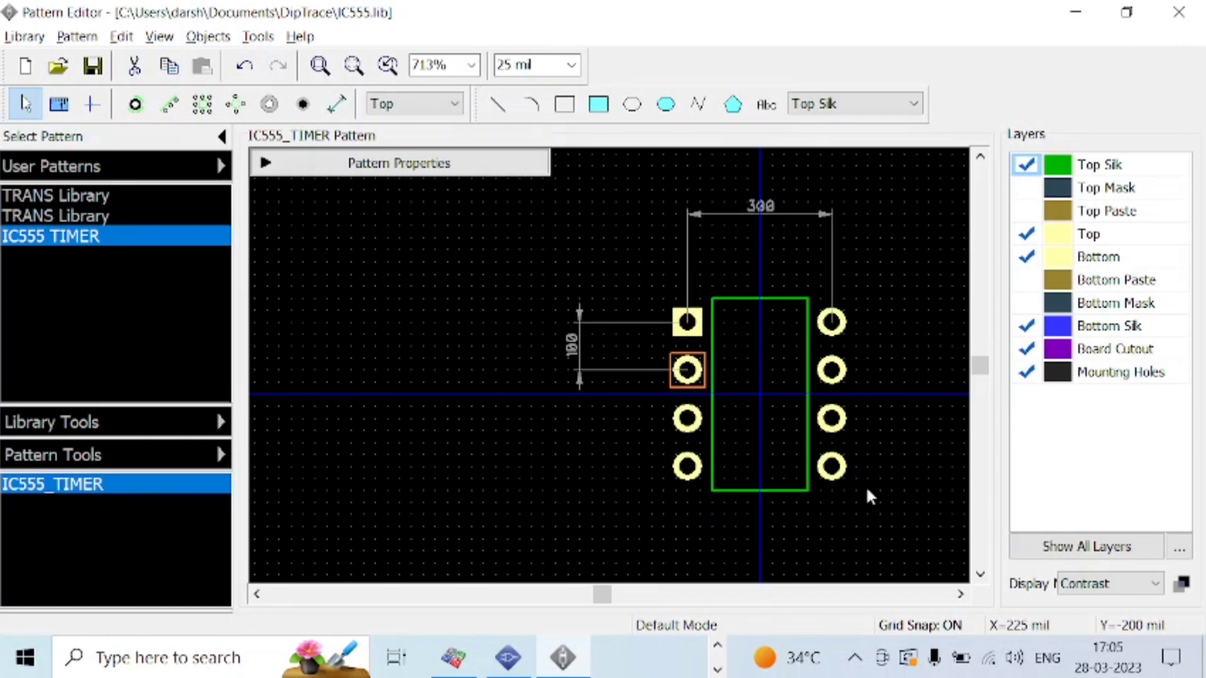
scroll(867, 485, up, 1)
scroll(893, 446, down, 1)
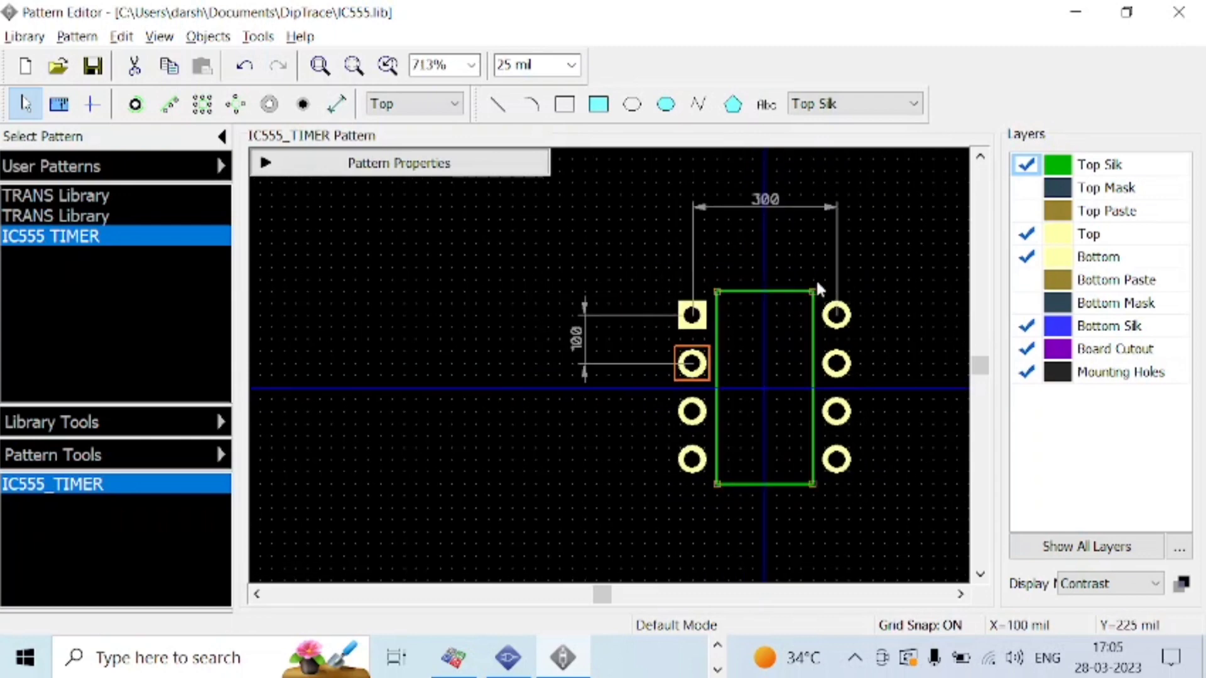
Delete the 300 mil and 100 mil dimension marks from the footprint.
click(754, 210)
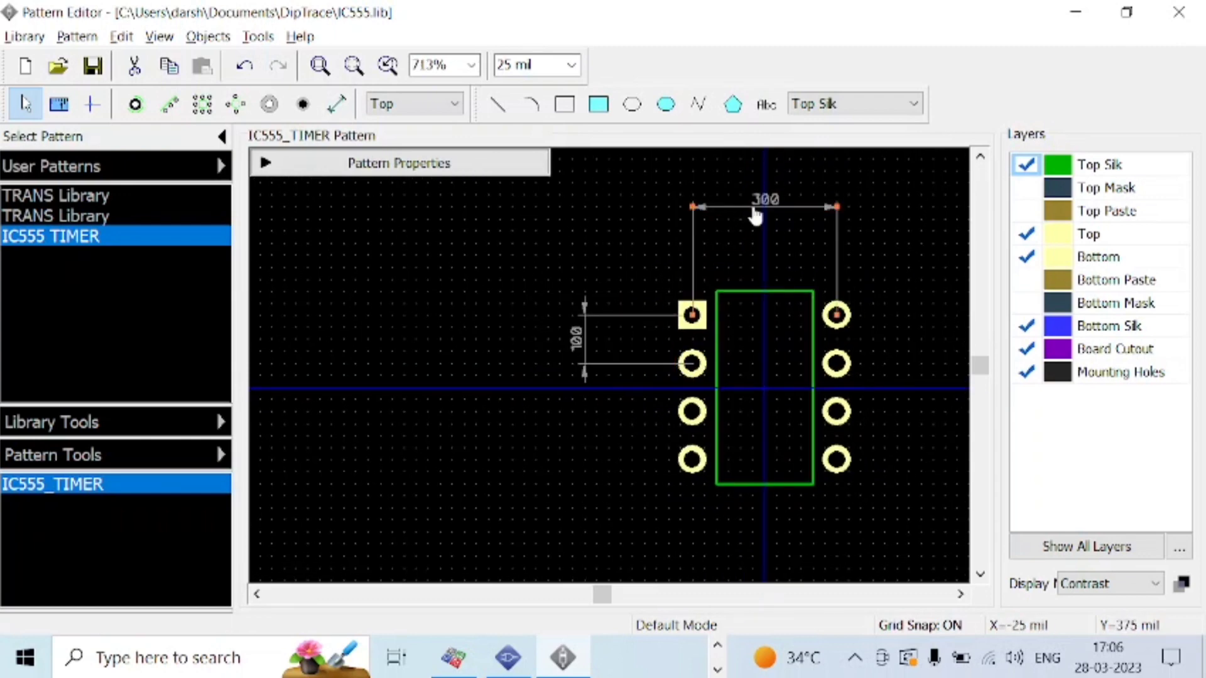
key(Delete)
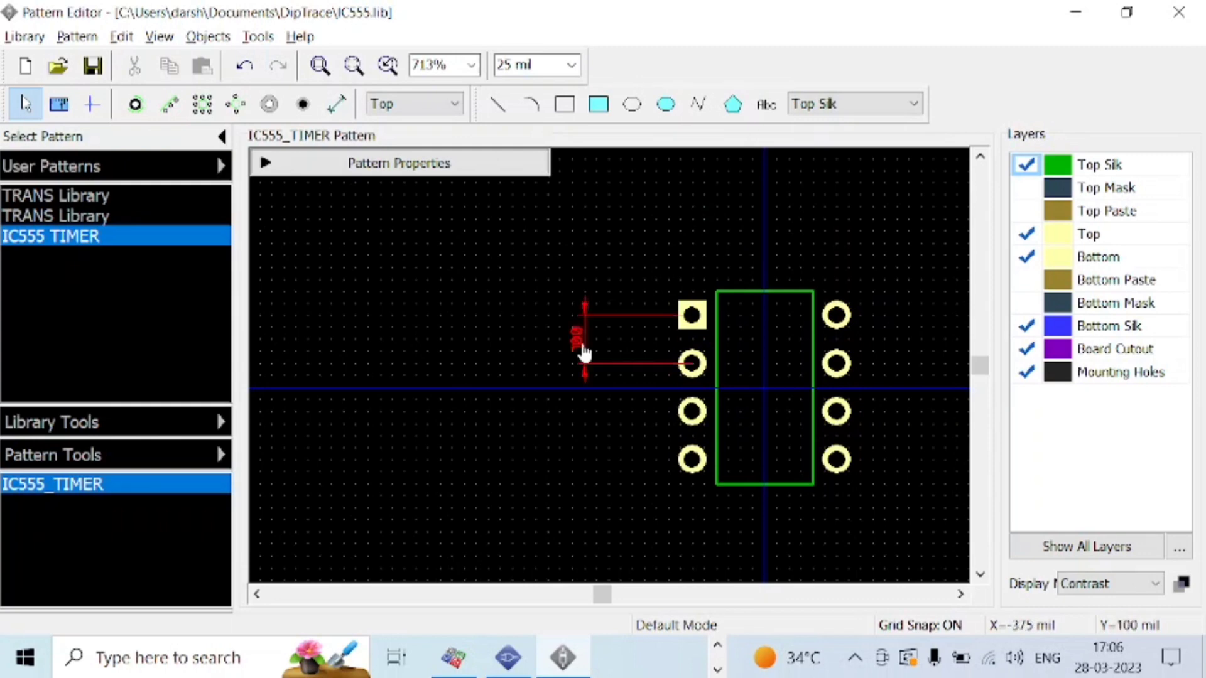
click(582, 349)
key(Delete)
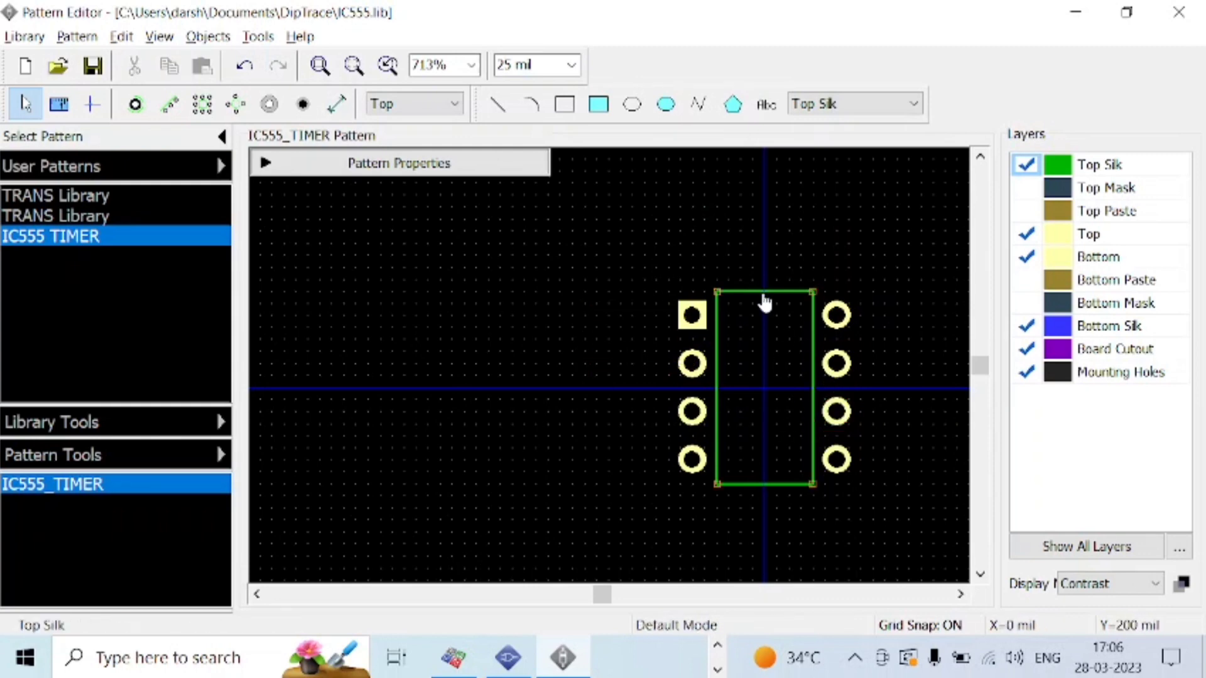
scroll(765, 302, up, 1)
scroll(765, 302, up, 2)
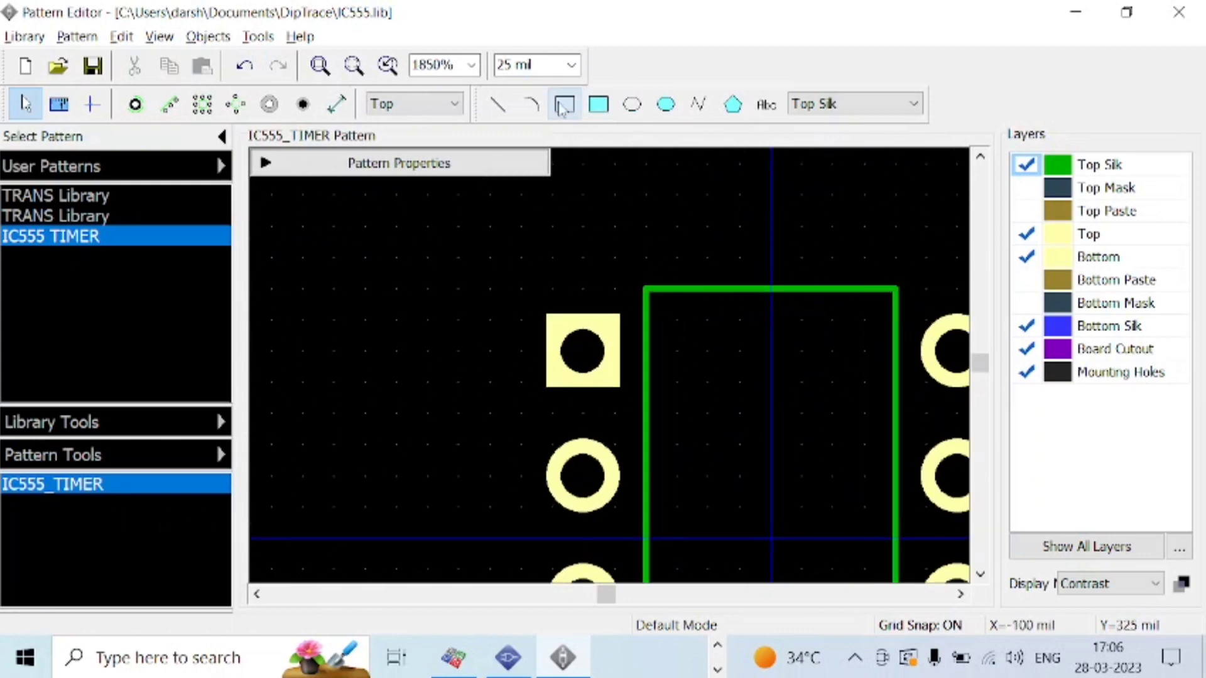
Draw a 25 mil radius notch arc at the outline's top-edge centre and save.
click(530, 104)
click(740, 290)
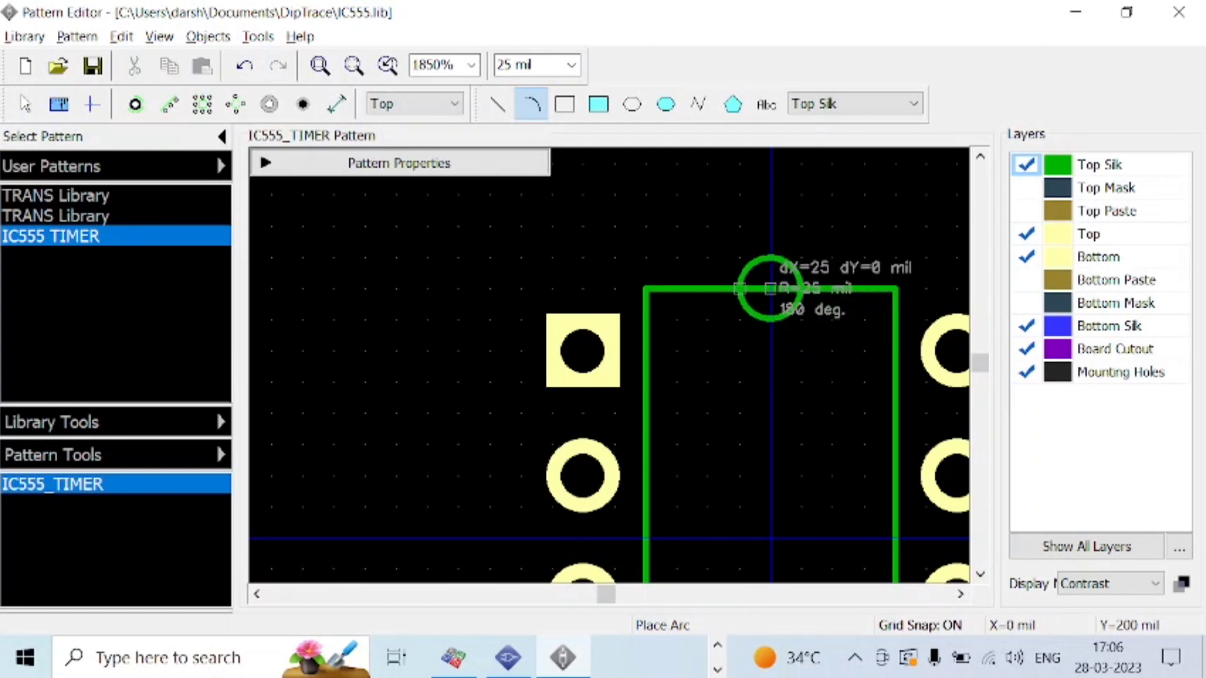
click(771, 290)
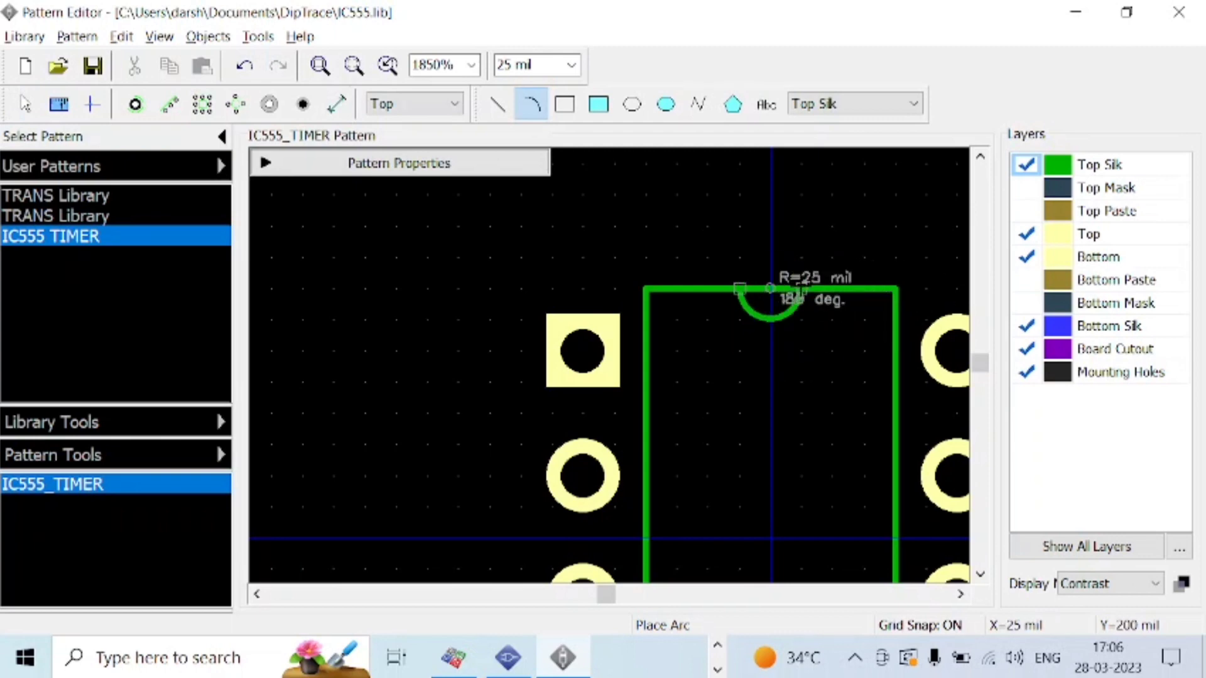
click(802, 289)
scroll(826, 380, down, 1)
scroll(825, 379, down, 1)
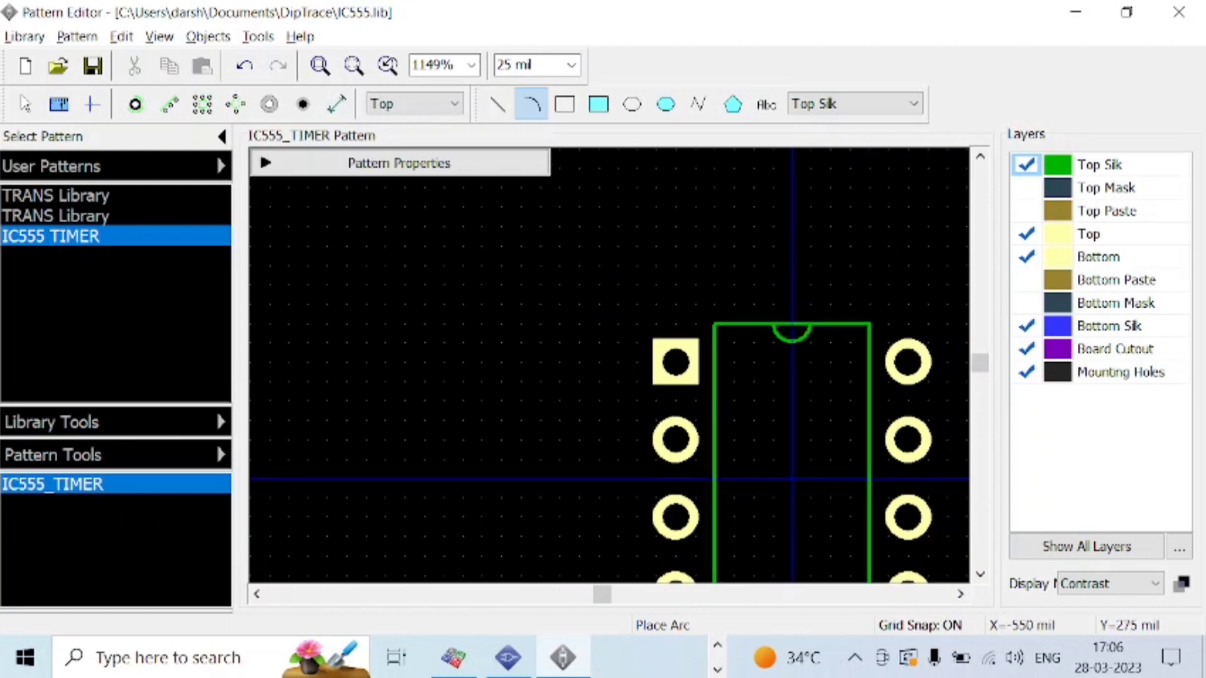
click(92, 66)
scroll(610, 529, down, 1)
scroll(610, 529, down, 1)
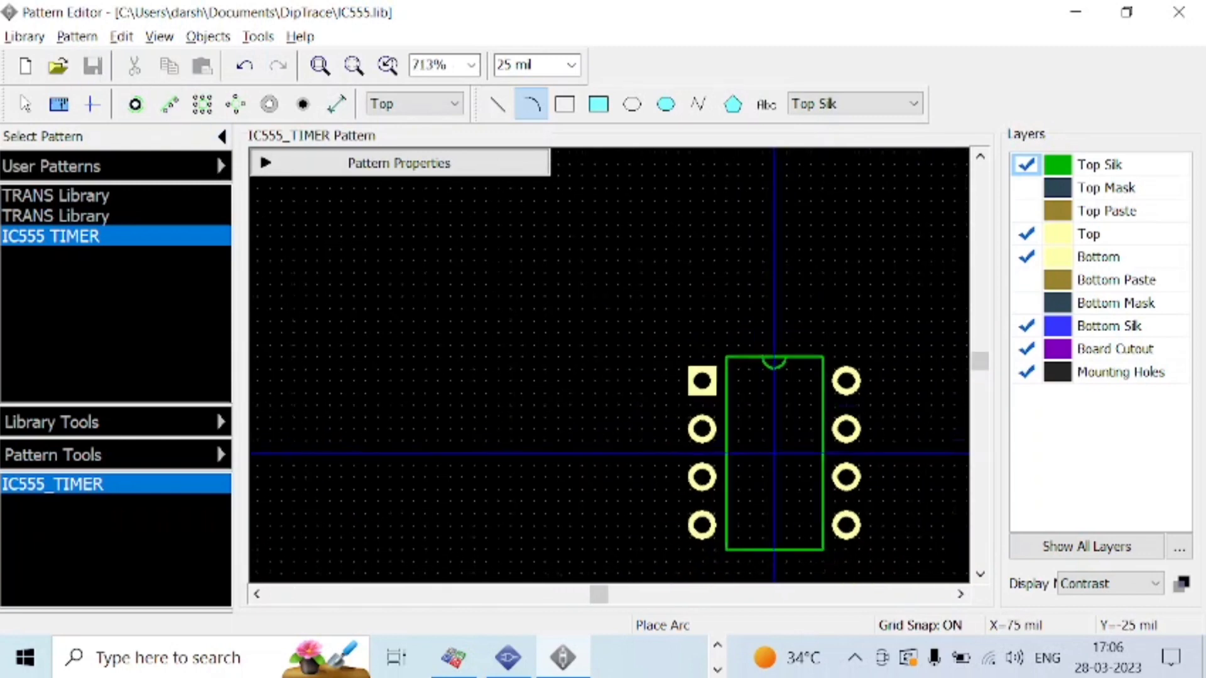
scroll(609, 529, down, 1)
scroll(609, 528, up, 1)
scroll(769, 455, down, 1)
scroll(754, 438, up, 1)
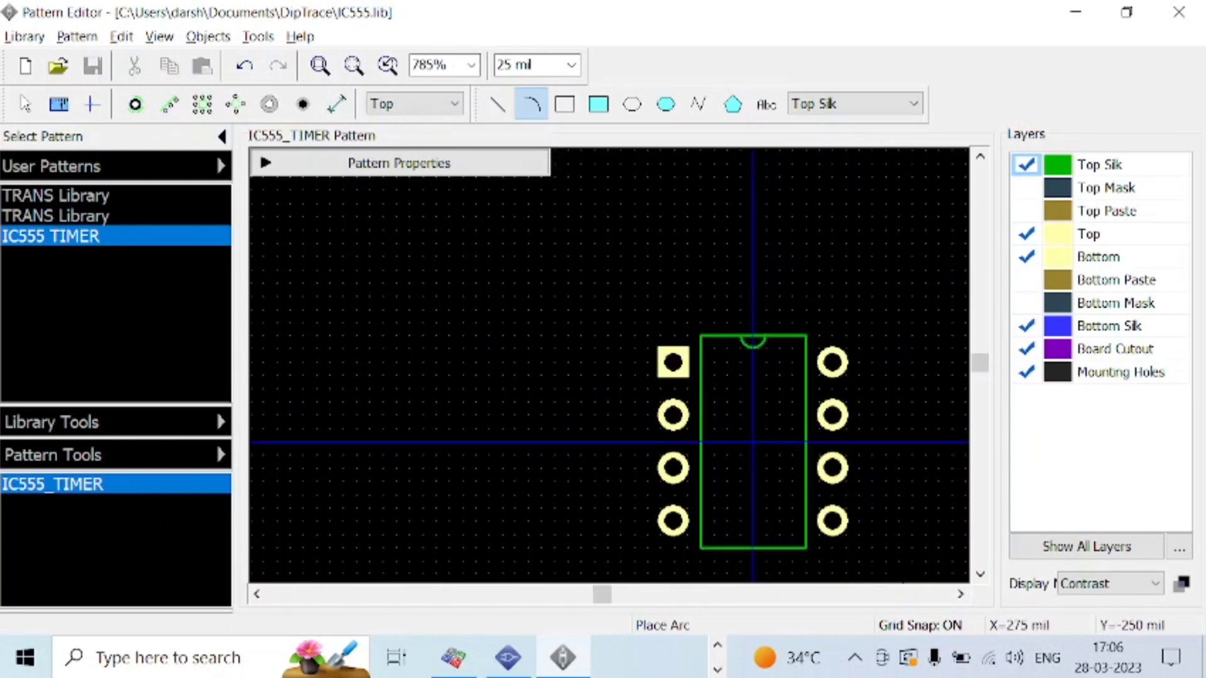
scroll(740, 429, up, 1)
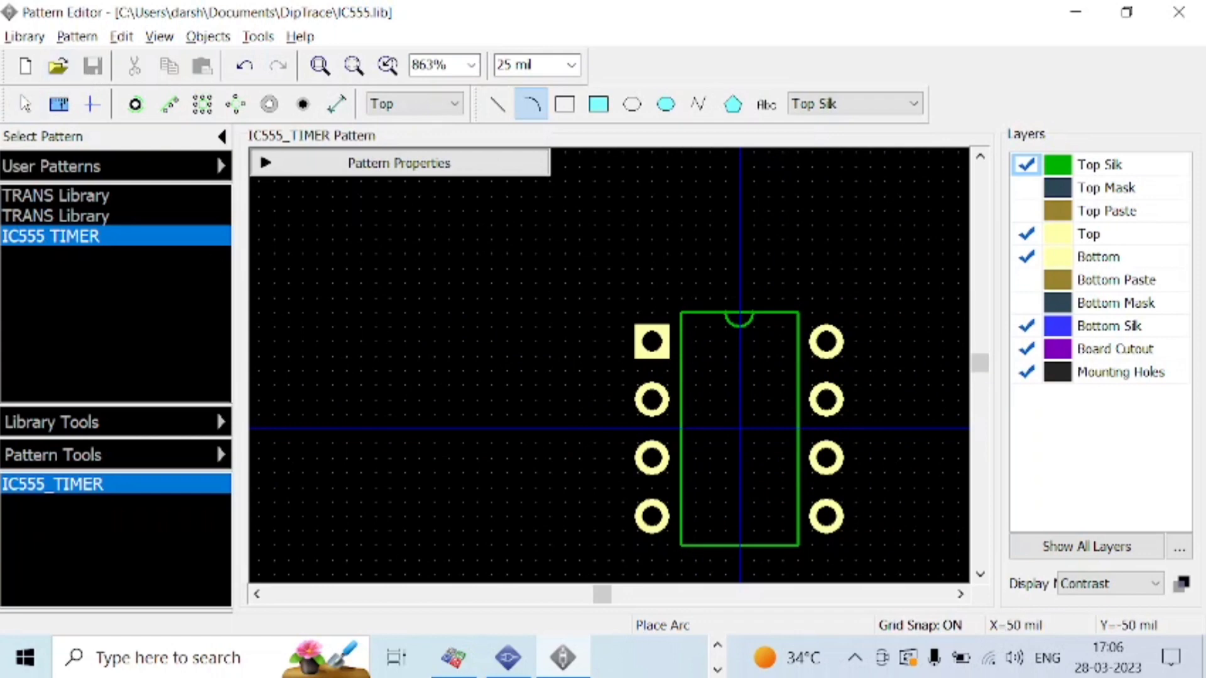